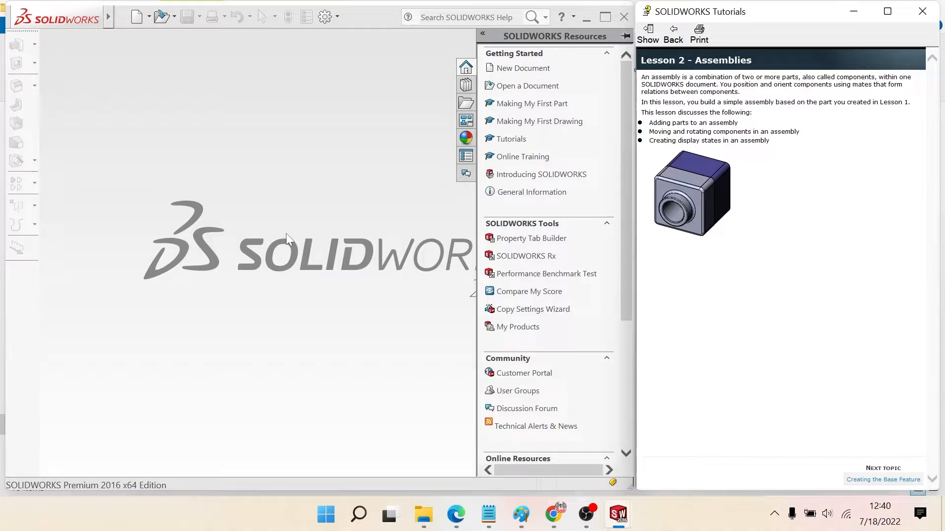
# Create a new part document
pyautogui.click(140, 30)
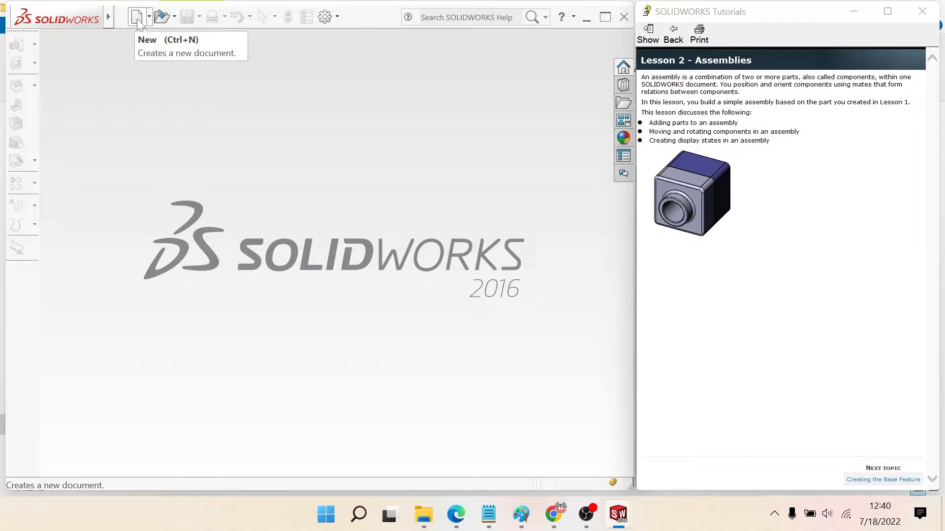
pyautogui.click(138, 19)
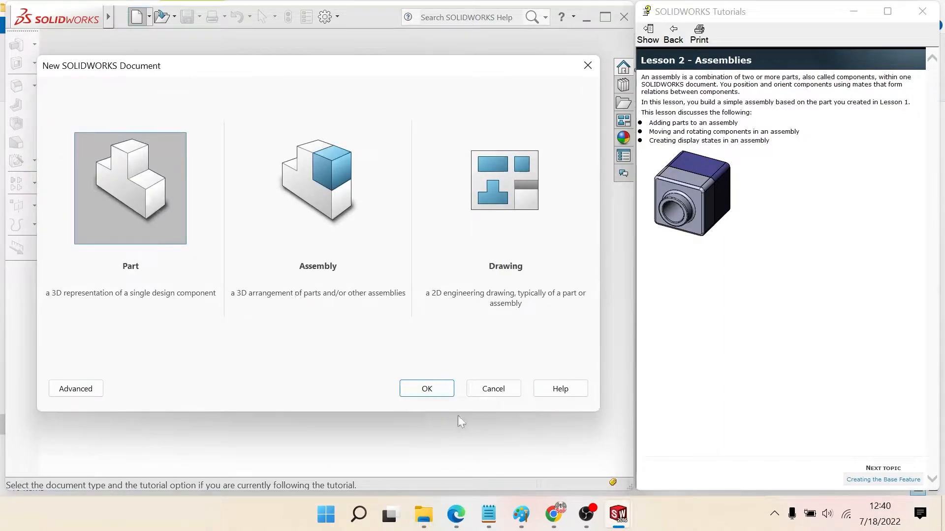
pyautogui.click(426, 391)
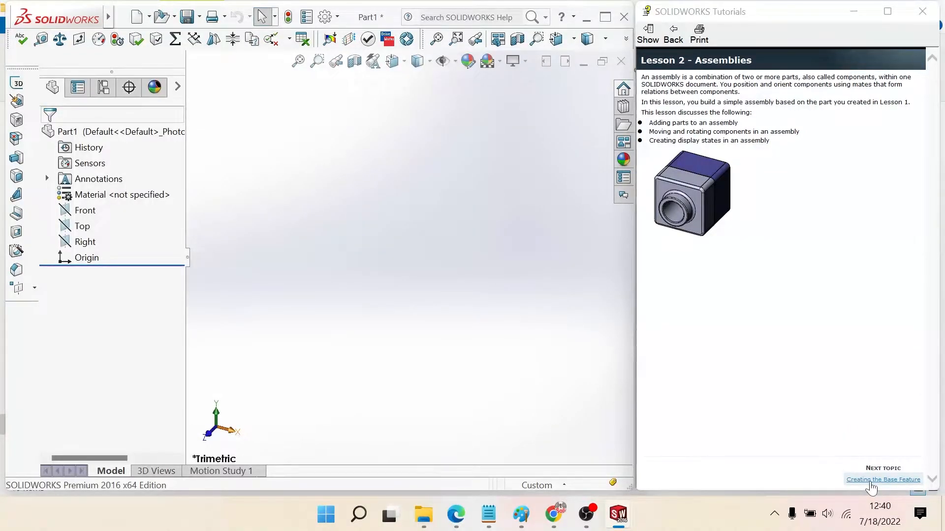
# Examine the Lesson 2 tutorial topics from Creating the Base Feature to Changing the Color of a Part, and review the base feature instructions
pyautogui.click(872, 484)
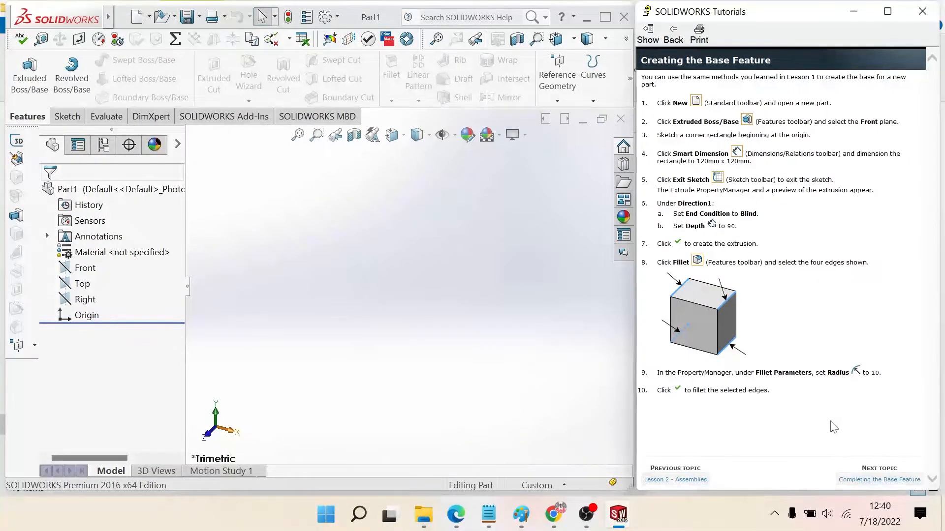
pyautogui.click(879, 480)
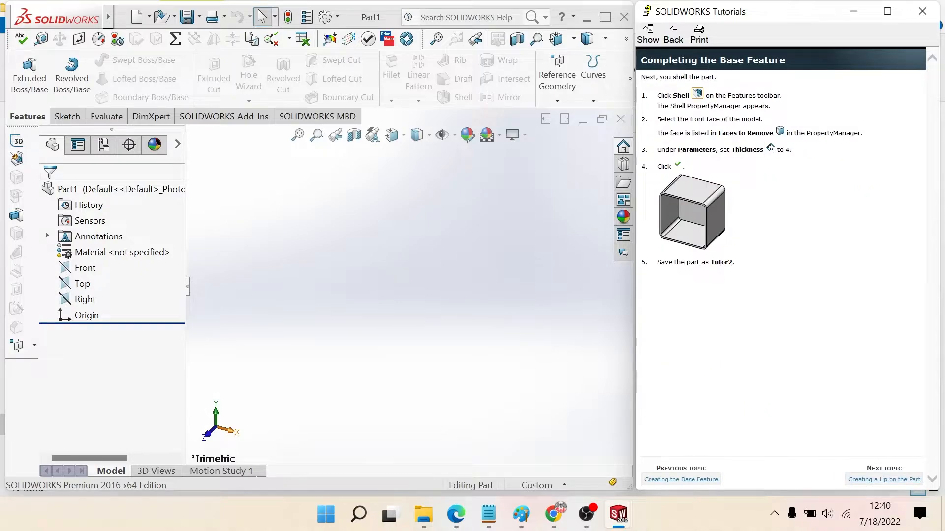
pyautogui.click(884, 480)
pyautogui.click(885, 481)
pyautogui.click(886, 481)
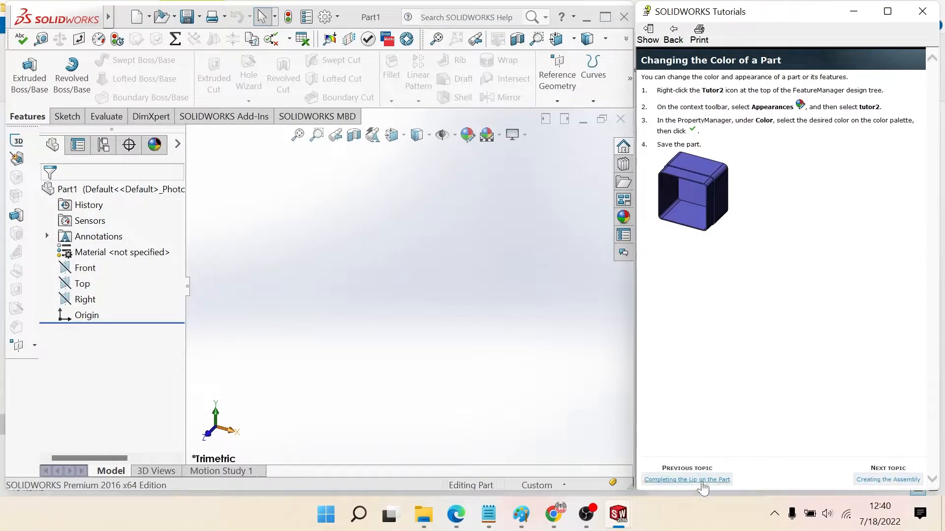
pyautogui.click(700, 482)
pyautogui.click(700, 482)
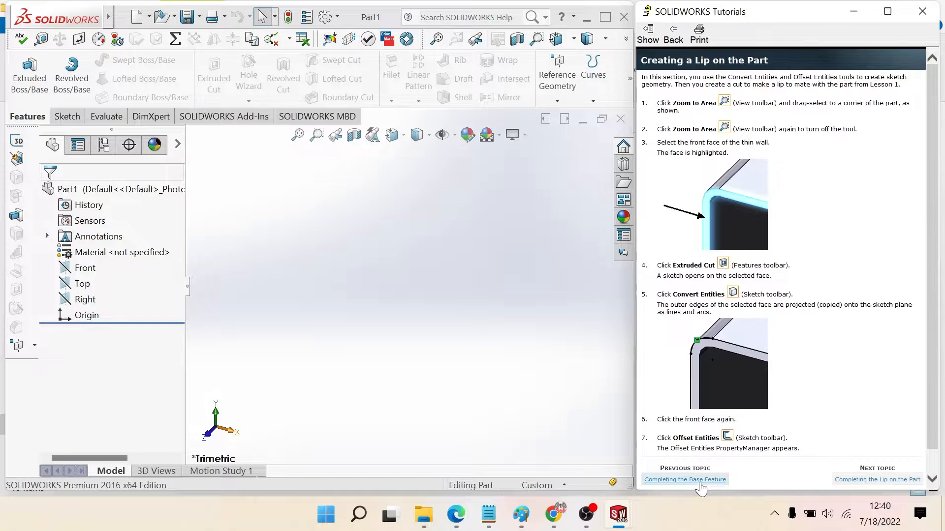
pyautogui.click(696, 480)
pyautogui.click(696, 479)
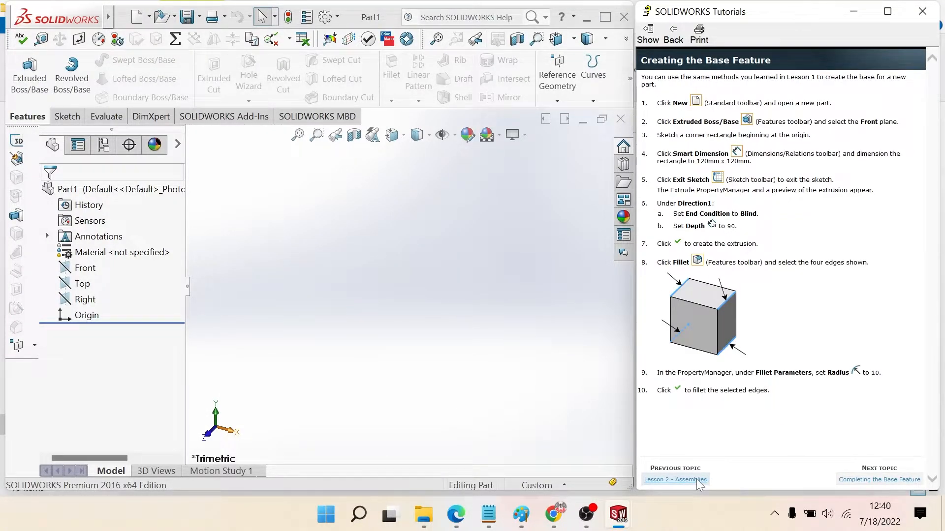
pyautogui.click(695, 480)
pyautogui.click(890, 480)
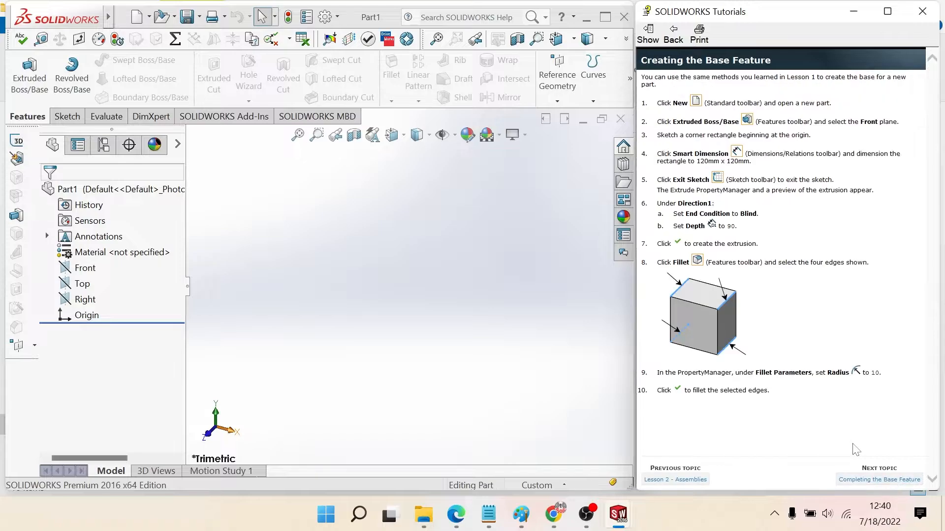
pyautogui.click(695, 105)
pyautogui.click(747, 119)
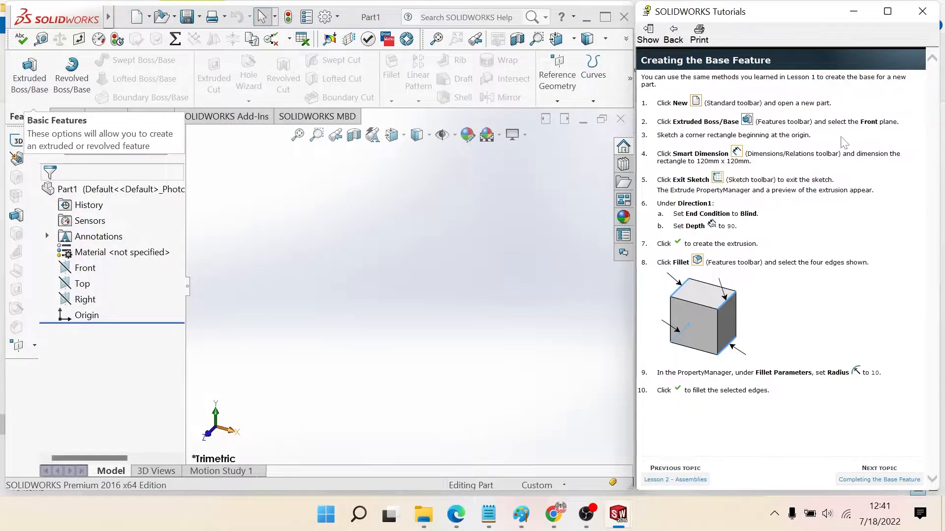
pyautogui.click(736, 151)
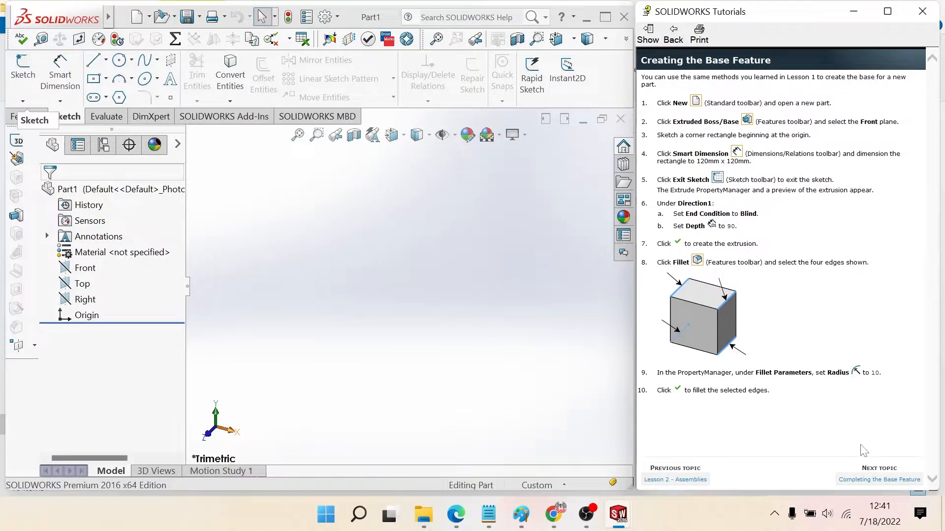
# Look through the remaining lesson topics up to Using Display States and return to the Creating the Base Feature instructions
pyautogui.click(881, 480)
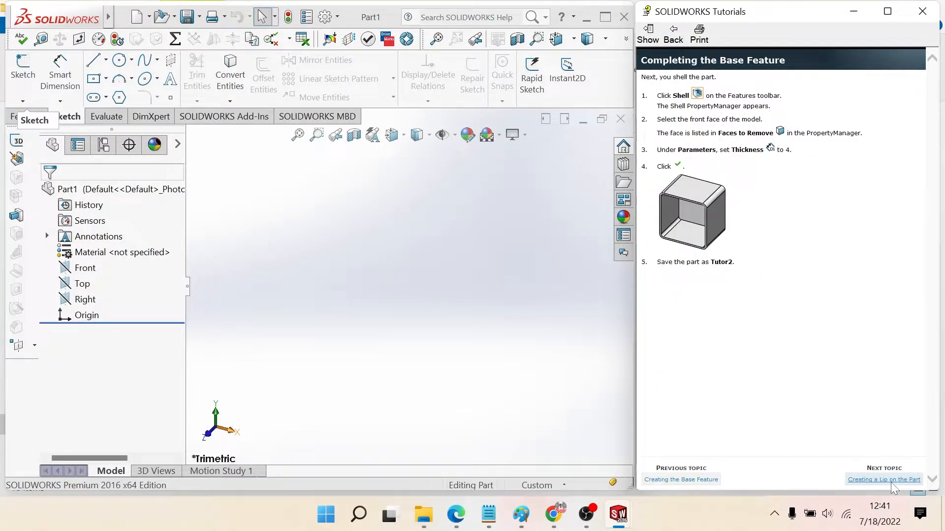
pyautogui.click(891, 483)
pyautogui.click(892, 481)
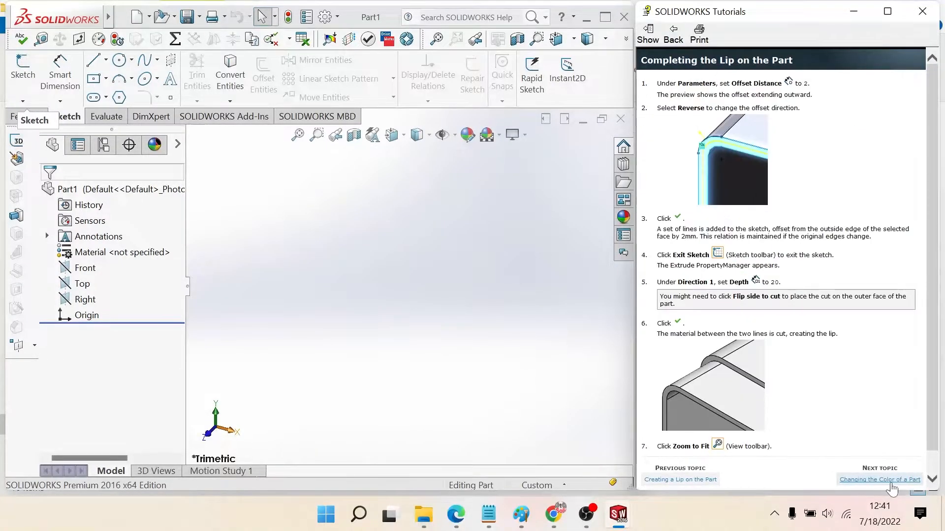
pyautogui.click(891, 480)
pyautogui.click(891, 481)
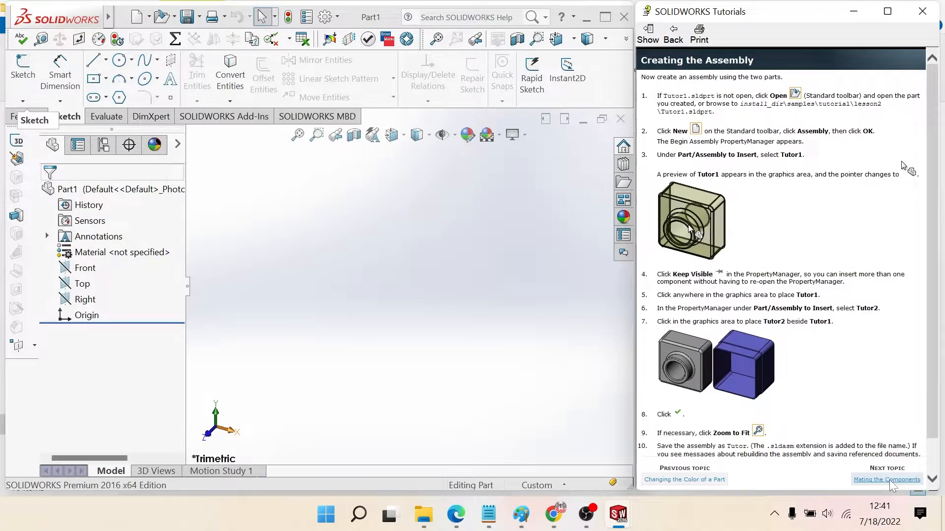
pyautogui.click(891, 480)
pyautogui.click(890, 480)
pyautogui.click(890, 480)
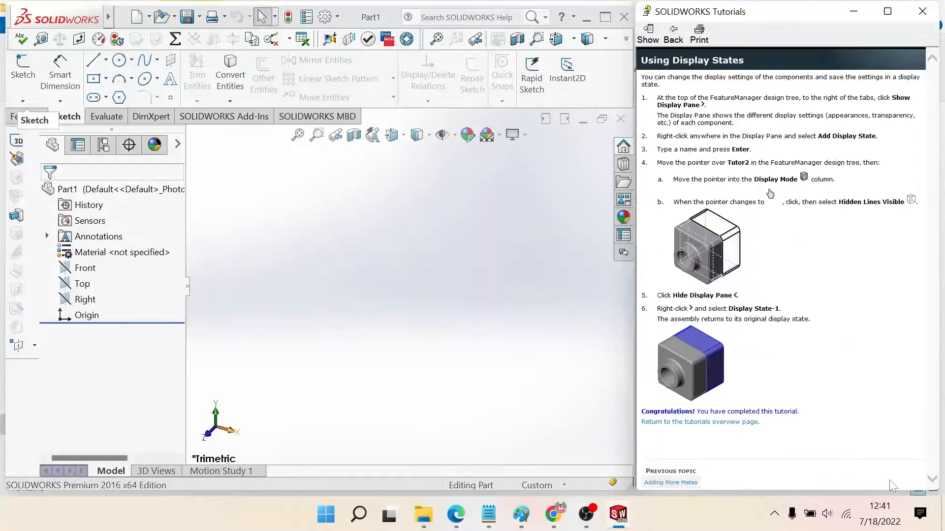
pyautogui.click(674, 482)
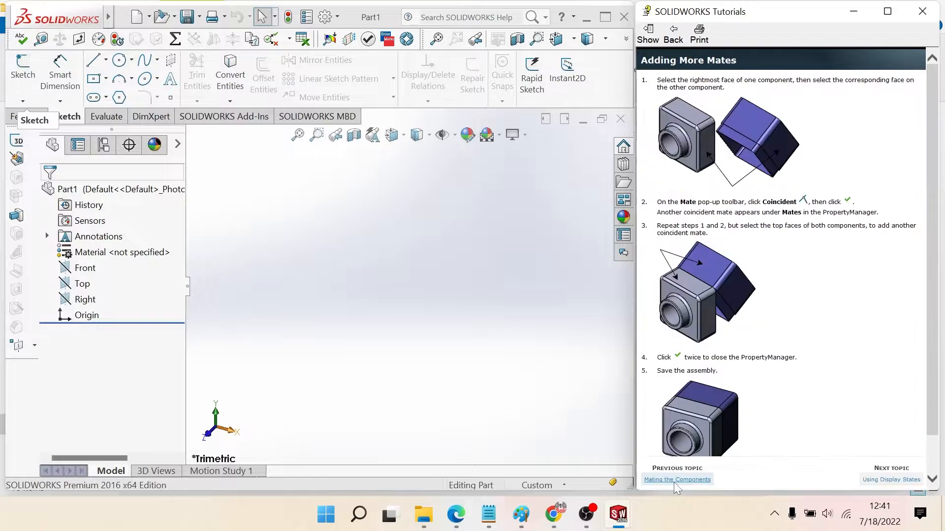
pyautogui.click(674, 480)
pyautogui.click(673, 481)
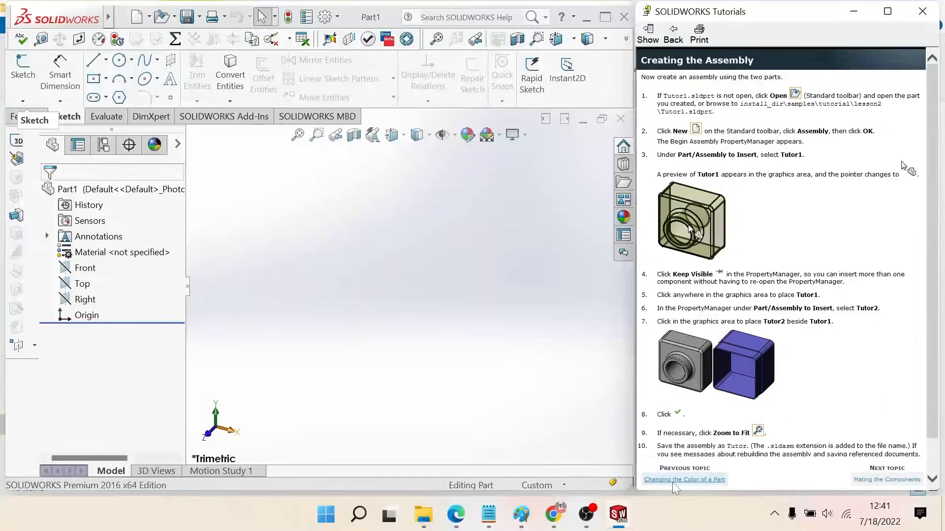
pyautogui.click(673, 480)
pyautogui.click(673, 481)
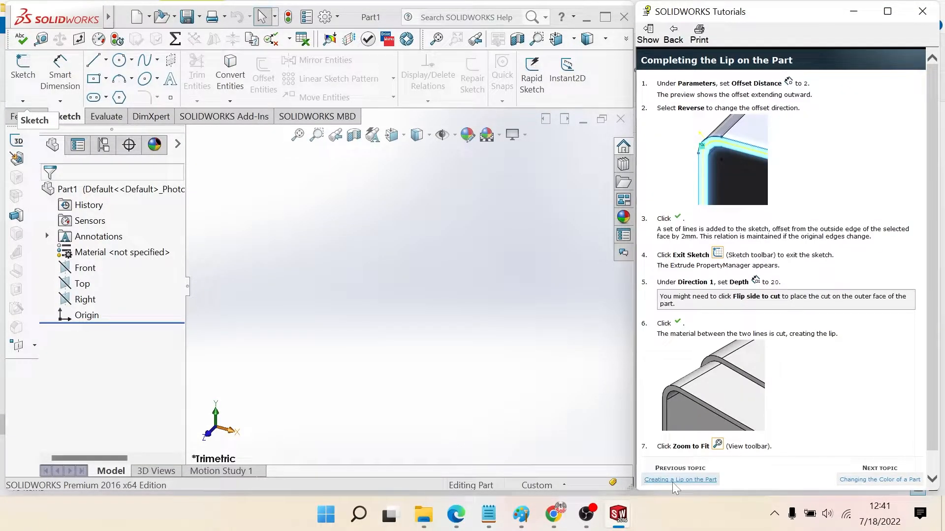
pyautogui.click(672, 481)
pyautogui.click(672, 482)
pyautogui.click(672, 482)
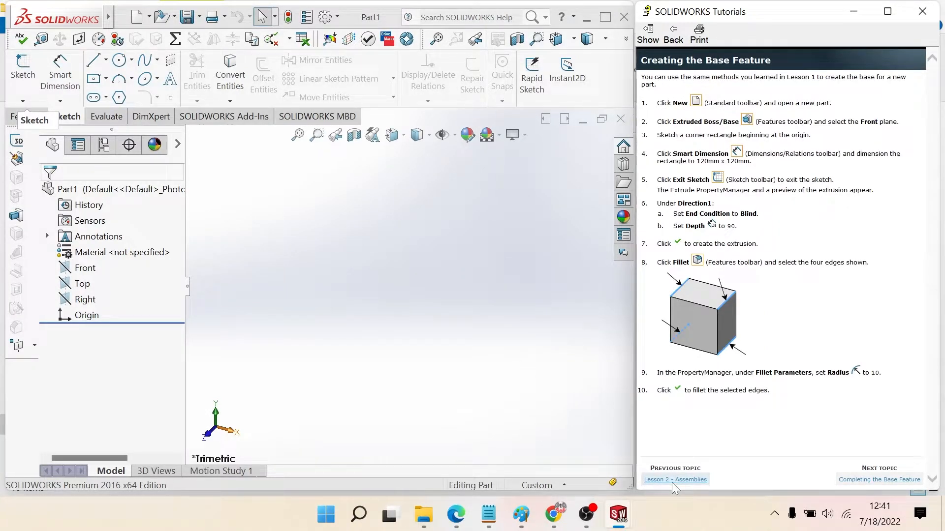
pyautogui.click(672, 481)
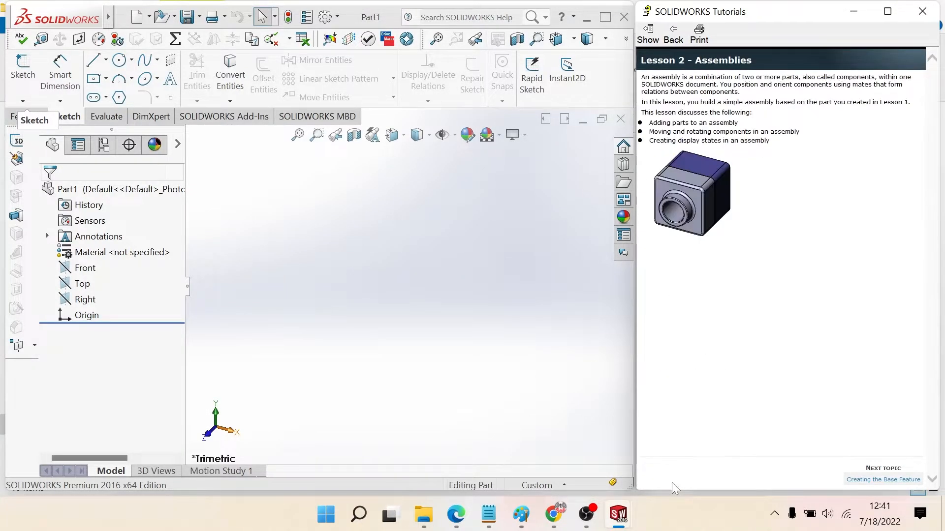
pyautogui.click(892, 481)
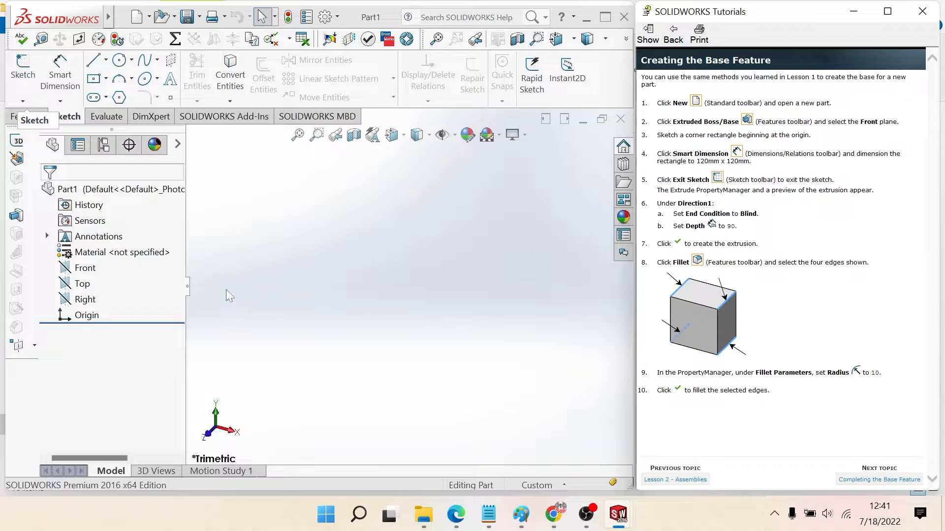
# Start a sketch on the Front plane and draw a center rectangle about 67 mm high, centred on the origin
pyautogui.click(85, 267)
pyautogui.click(116, 250)
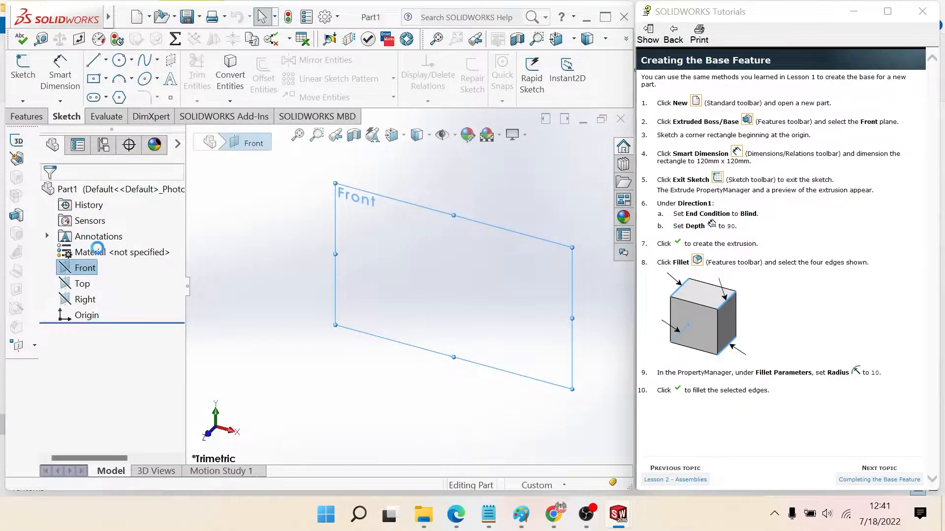
pyautogui.click(27, 116)
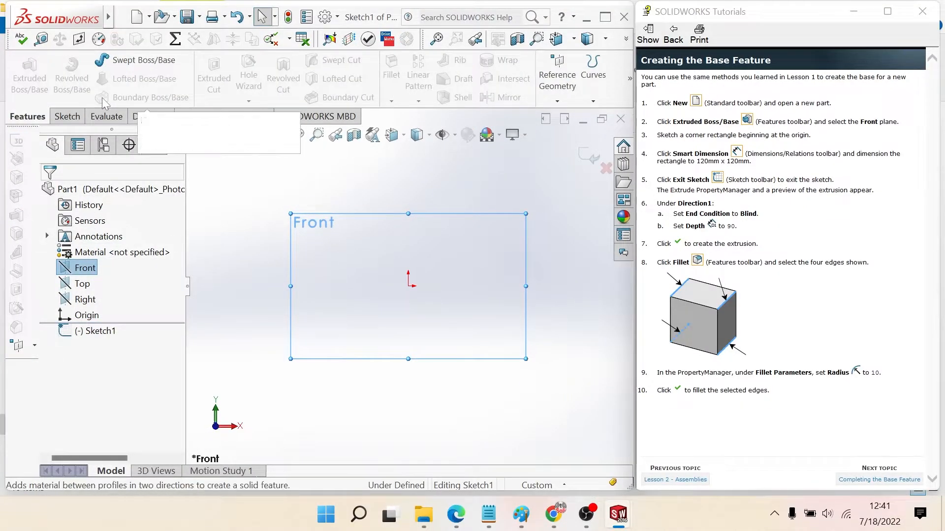
pyautogui.click(67, 116)
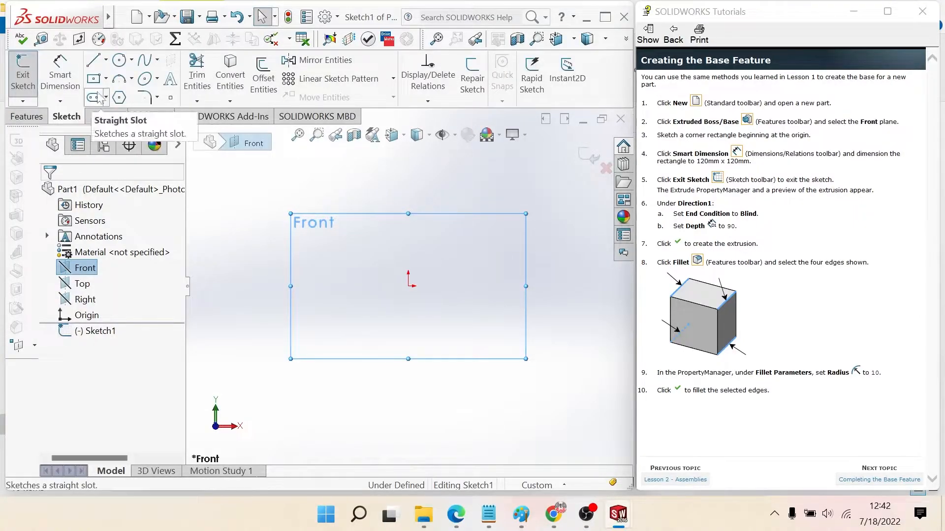
pyautogui.click(106, 79)
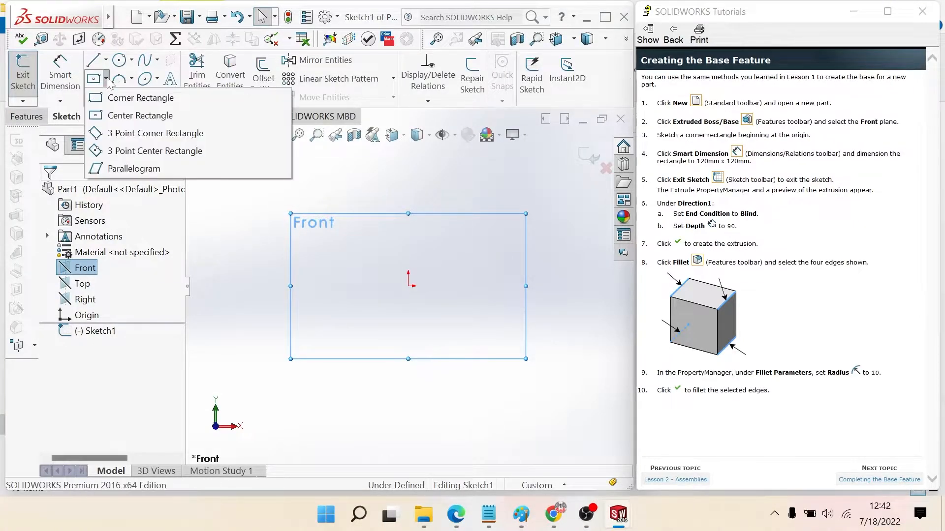
pyautogui.click(101, 119)
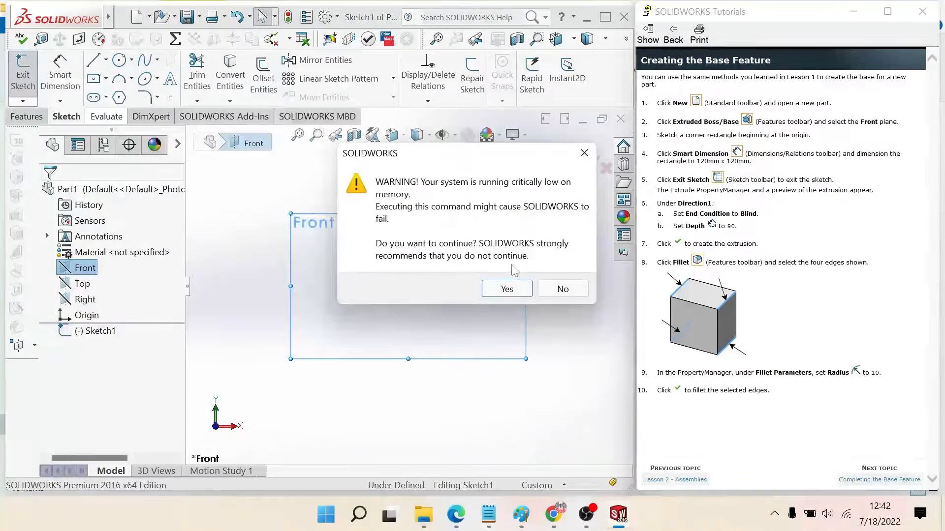
pyautogui.click(499, 288)
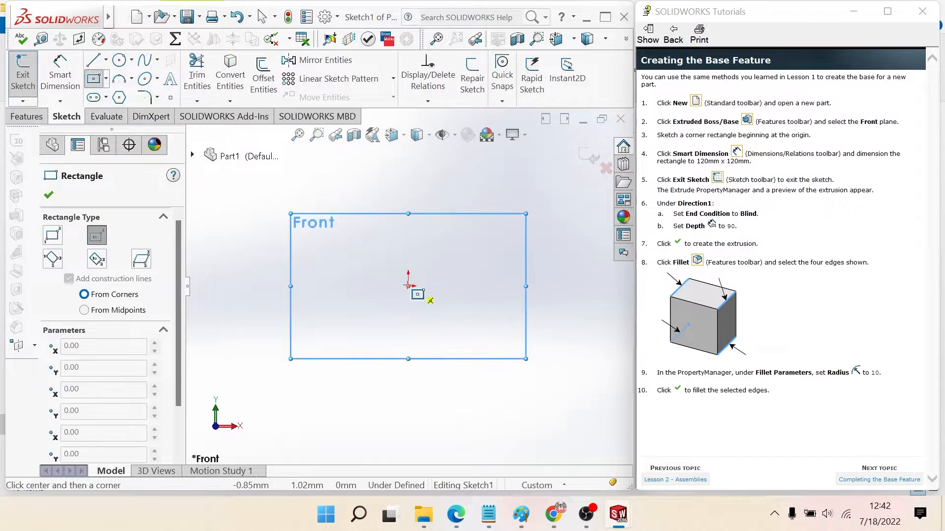
pyautogui.click(408, 285)
pyautogui.click(512, 335)
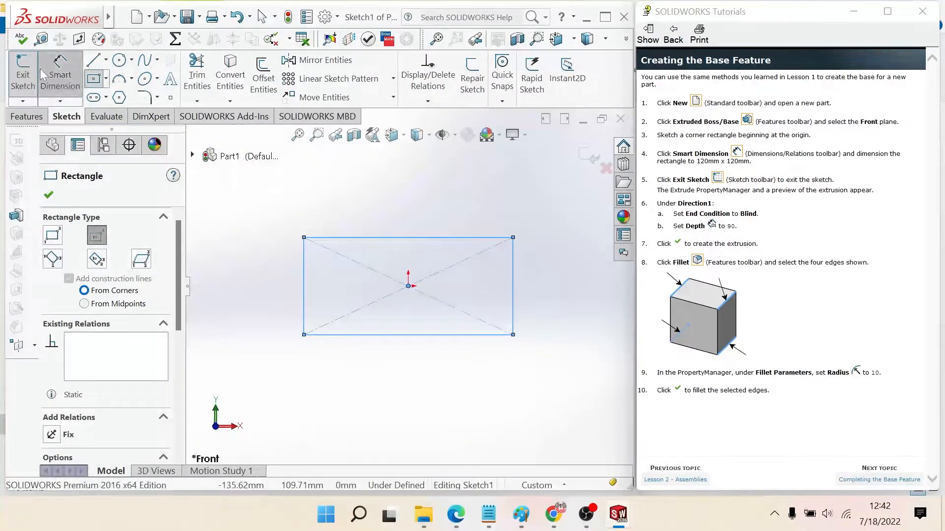
# Dimension the rectangle's height and width to 120 mm each
pyautogui.click(60, 74)
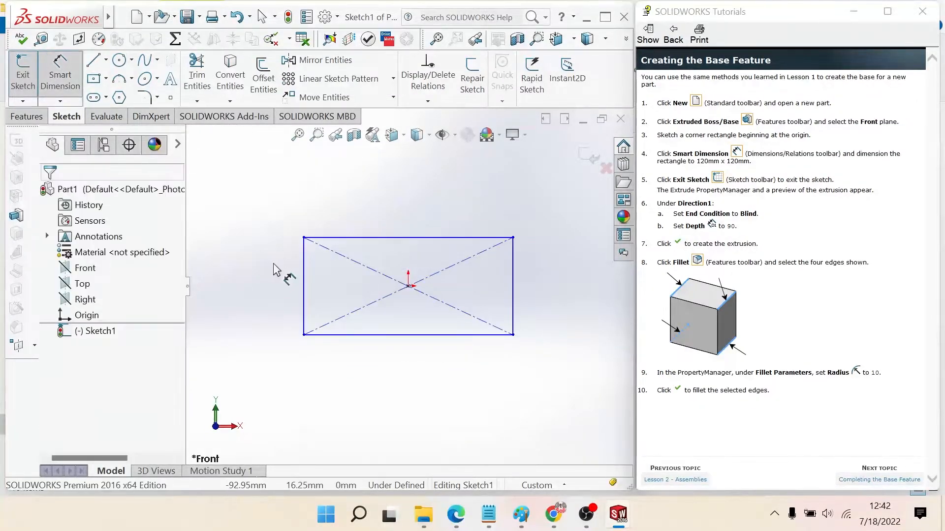
pyautogui.click(304, 293)
pyautogui.click(274, 305)
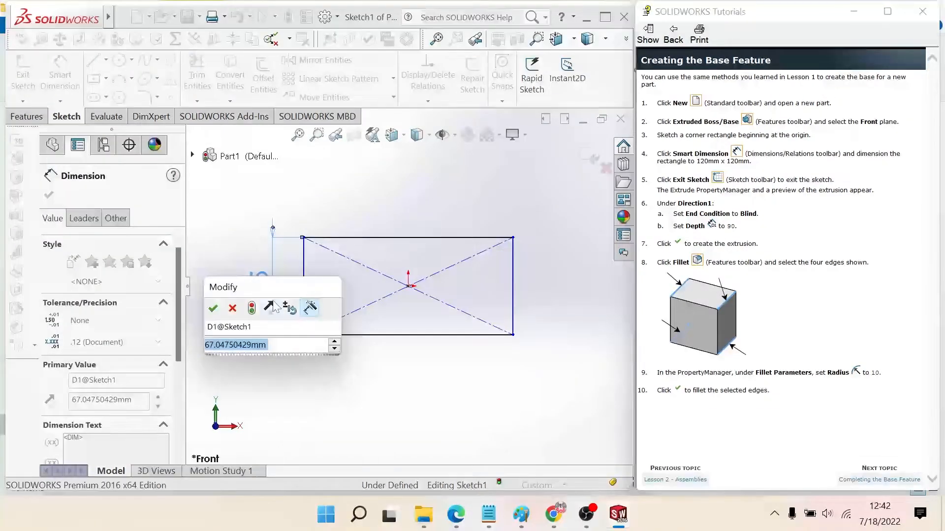
pyautogui.write('120')
pyautogui.press('Return')
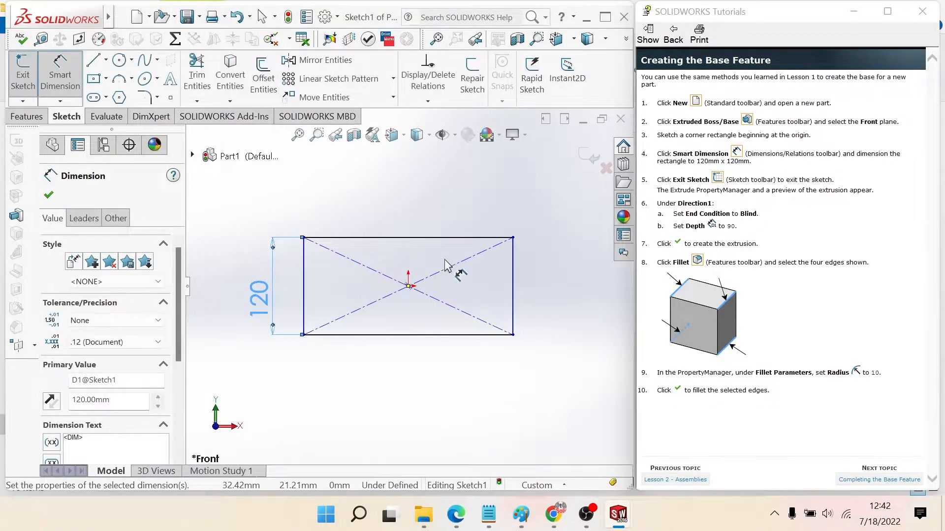
pyautogui.click(455, 238)
pyautogui.click(454, 197)
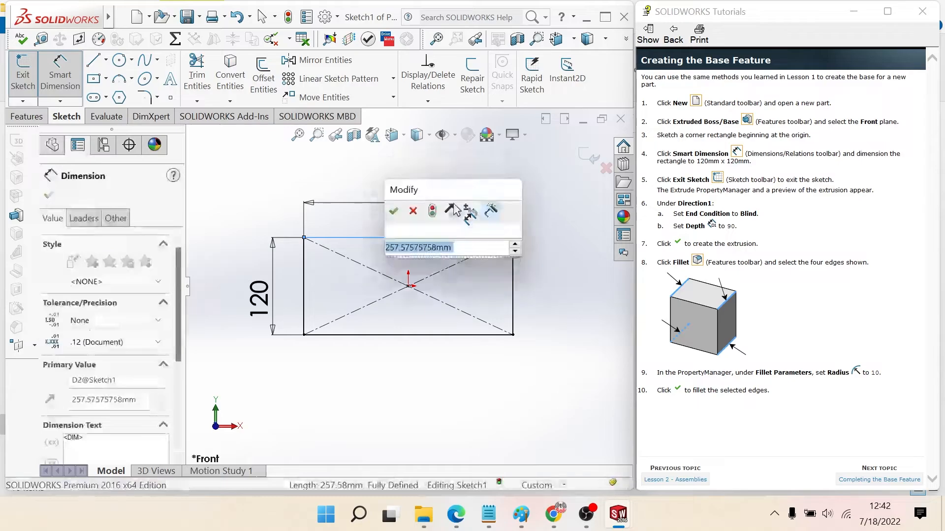
pyautogui.write('120')
pyautogui.press('Return')
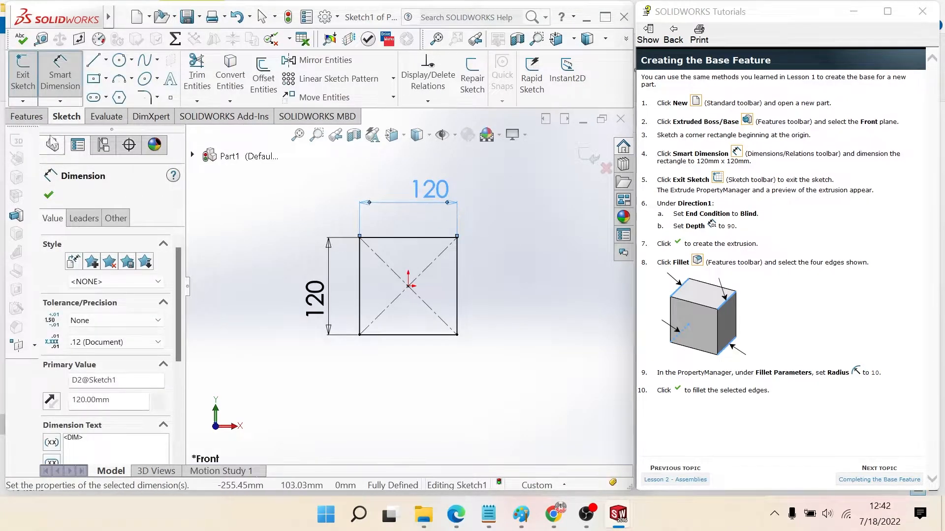
# Extrude the 120 mm square sketch as a boss 90 mm deep with the Mid Plane end condition
pyautogui.click(29, 117)
pyautogui.click(29, 74)
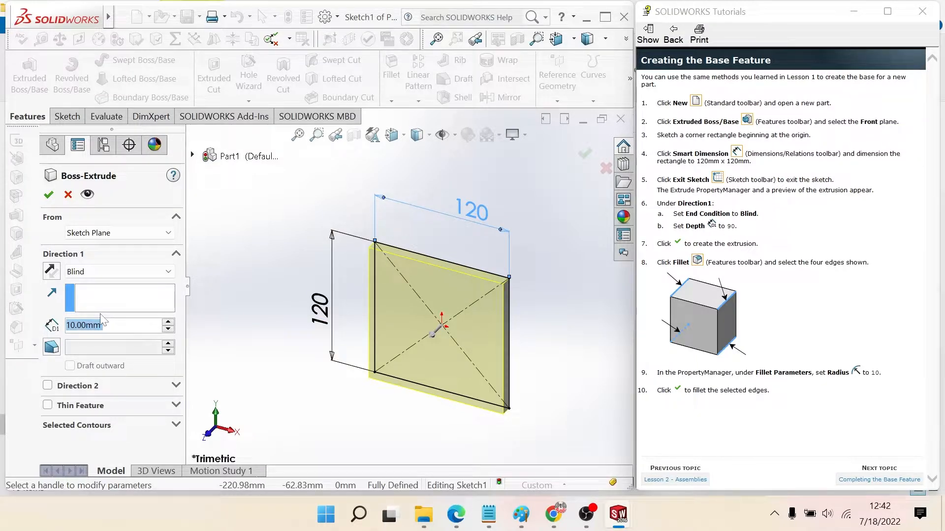
pyautogui.write('90')
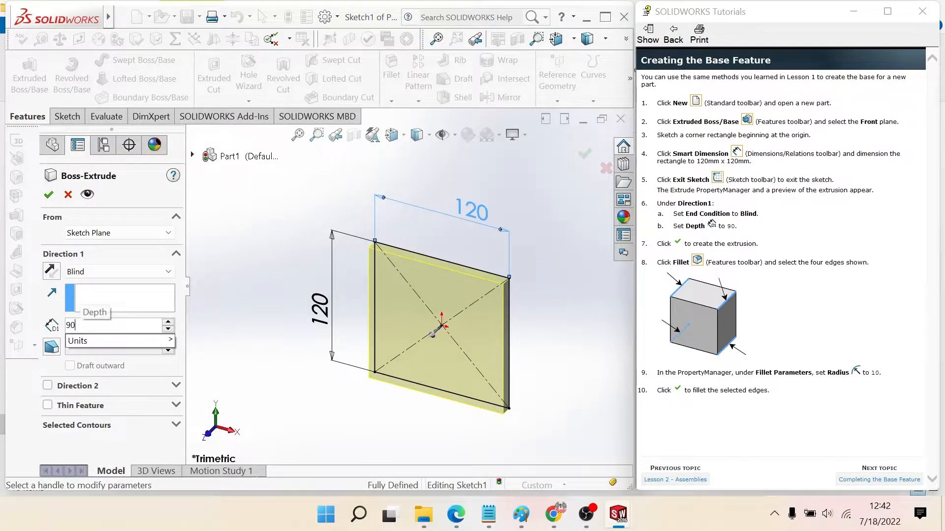
pyautogui.press('Return')
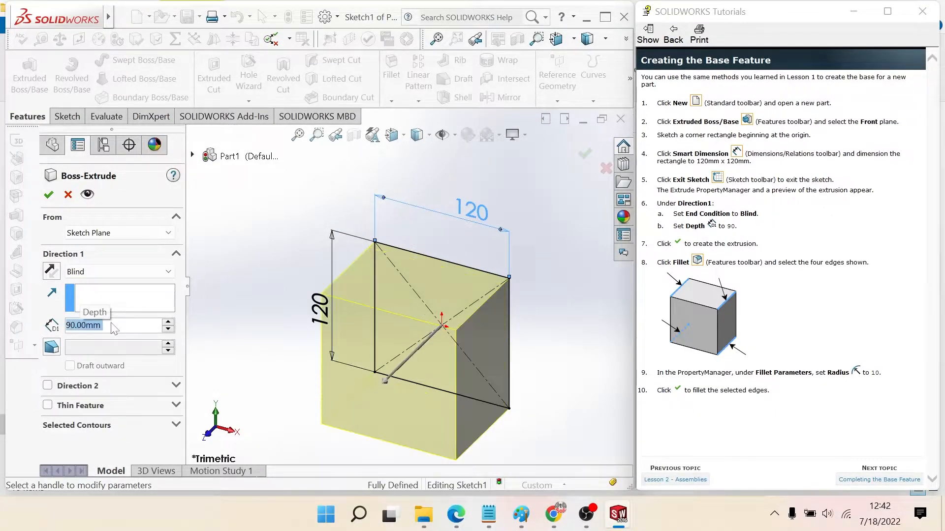
pyautogui.click(51, 271)
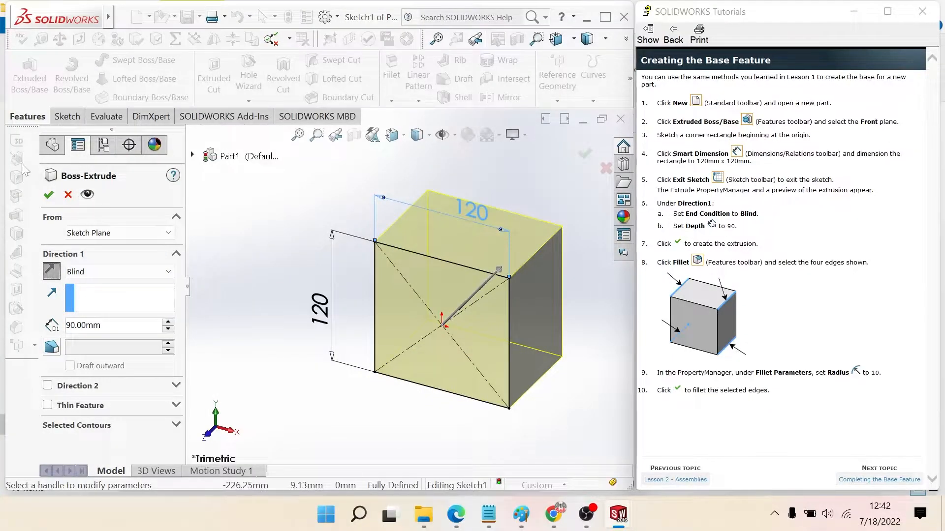
pyautogui.click(125, 272)
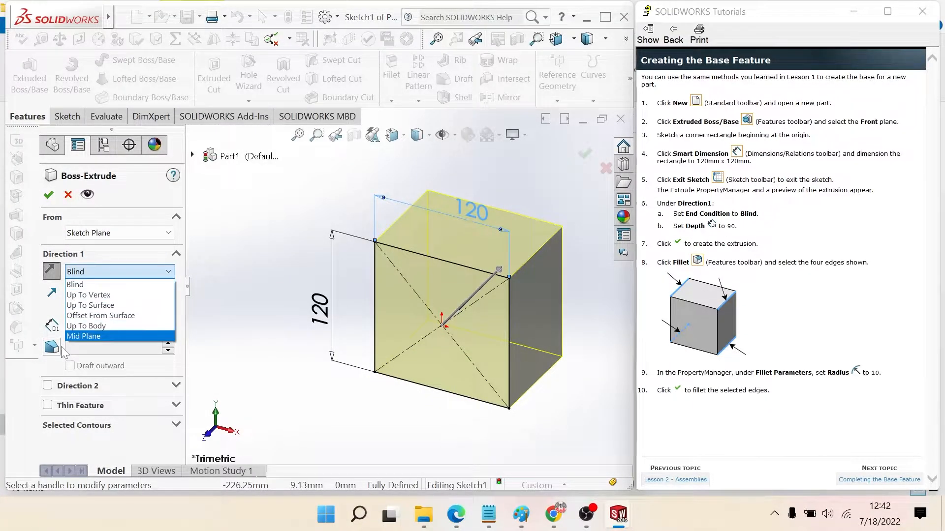
pyautogui.click(85, 337)
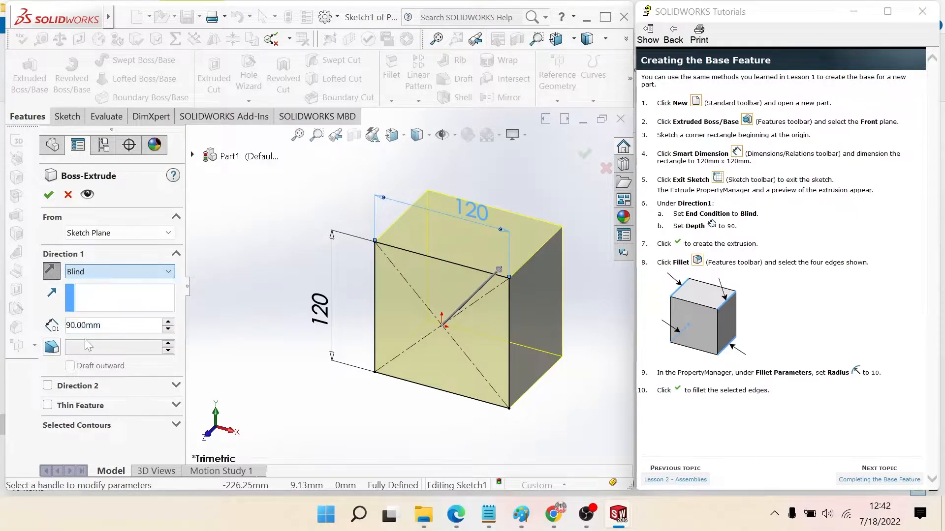
pyautogui.click(48, 196)
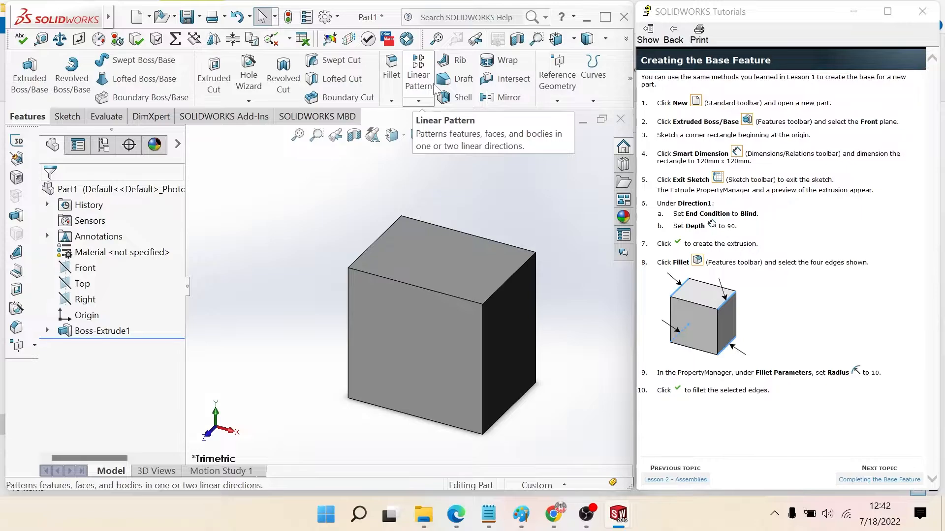
# Fillet the block's four front-to-back edges with a 10 mm radius
pyautogui.click(392, 69)
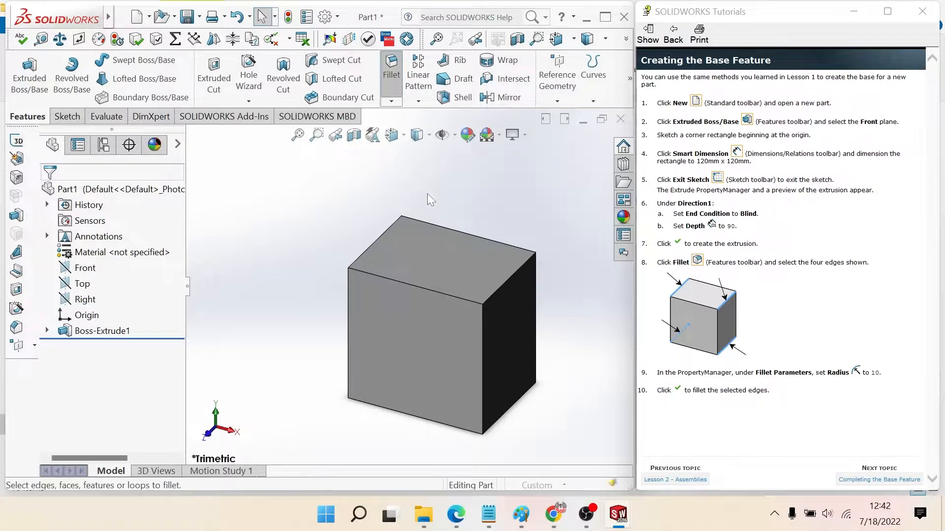
pyautogui.click(507, 279)
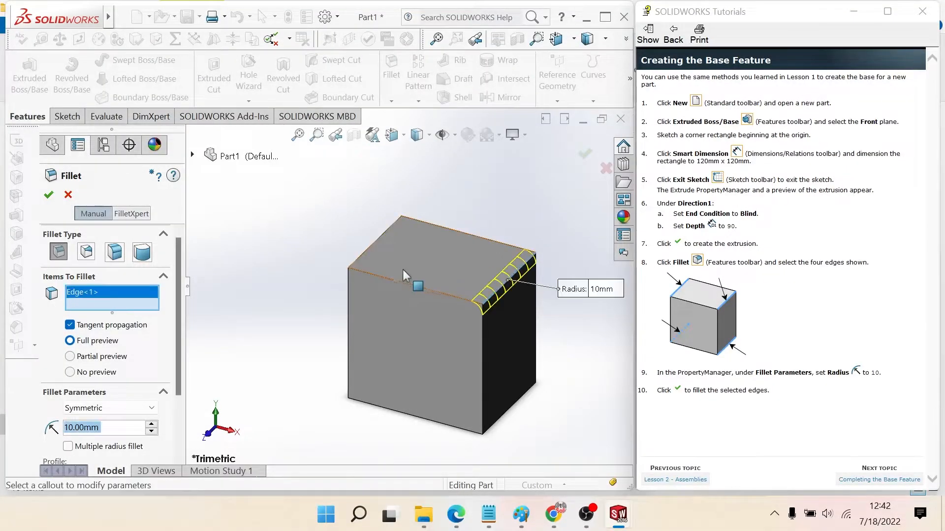
pyautogui.click(362, 258)
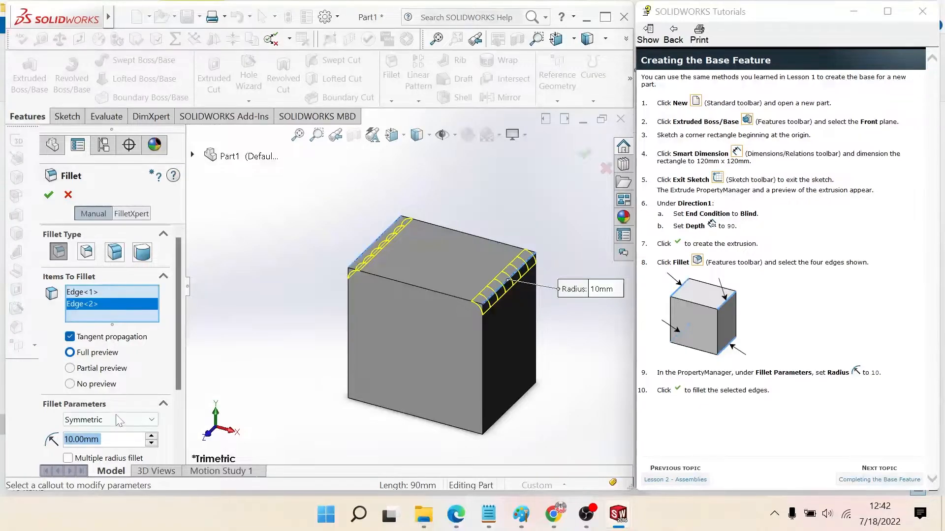
pyautogui.click(492, 425)
pyautogui.moveTo(338, 412); pyautogui.dragTo(375, 411, button='middle')
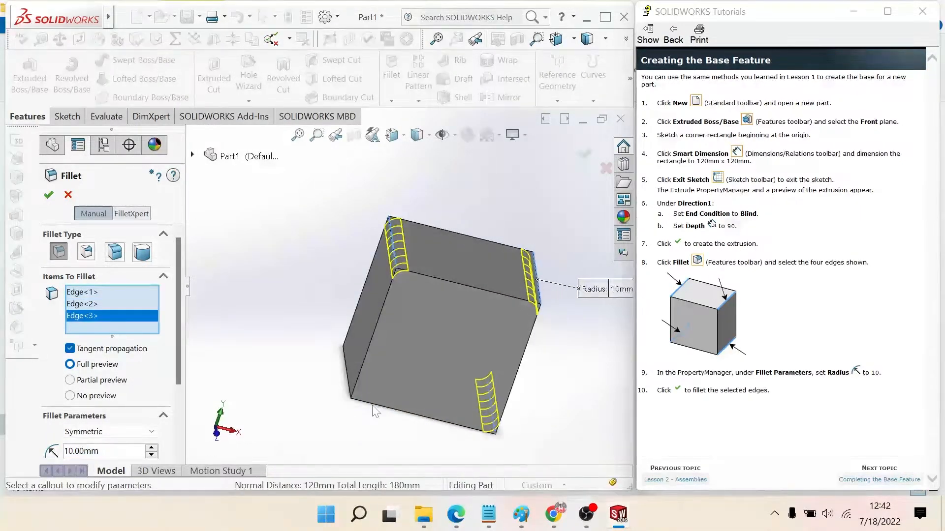
pyautogui.click(348, 383)
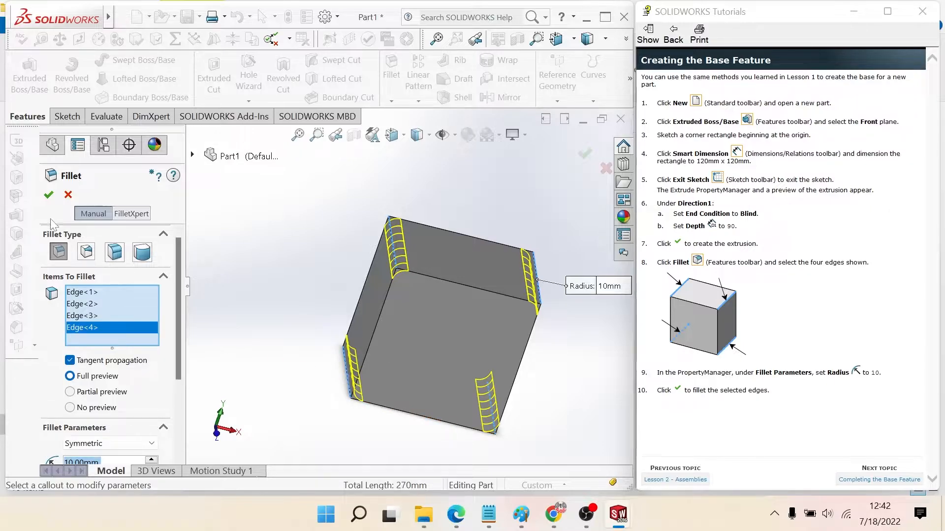
pyautogui.click(48, 195)
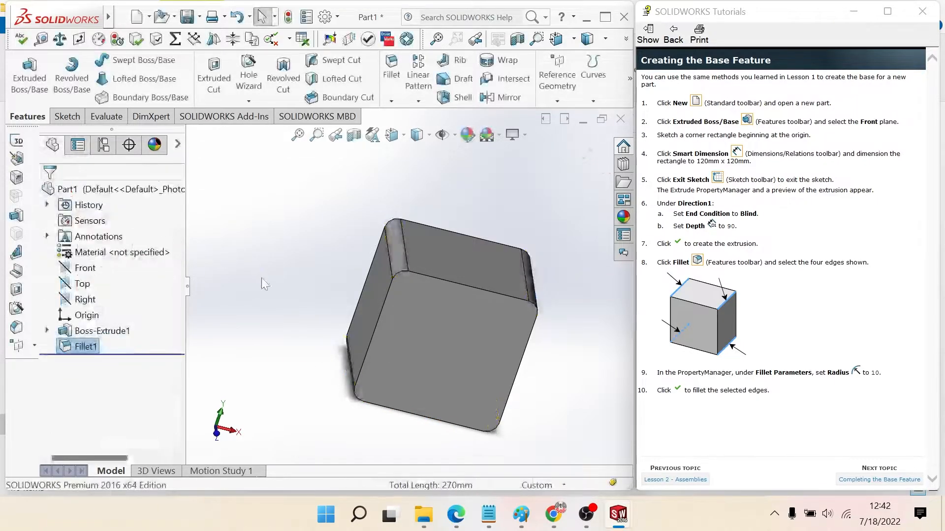
pyautogui.moveTo(263, 282); pyautogui.dragTo(315, 326, button='middle')
pyautogui.click(258, 326)
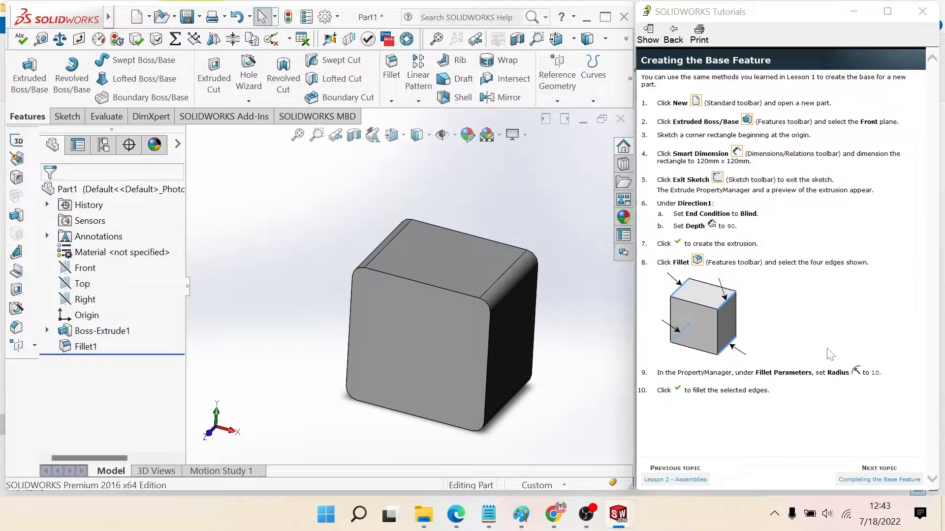
# Open the Completing the Base Feature topic and shell the block to 4 mm thickness, removing its front face
pyautogui.click(886, 480)
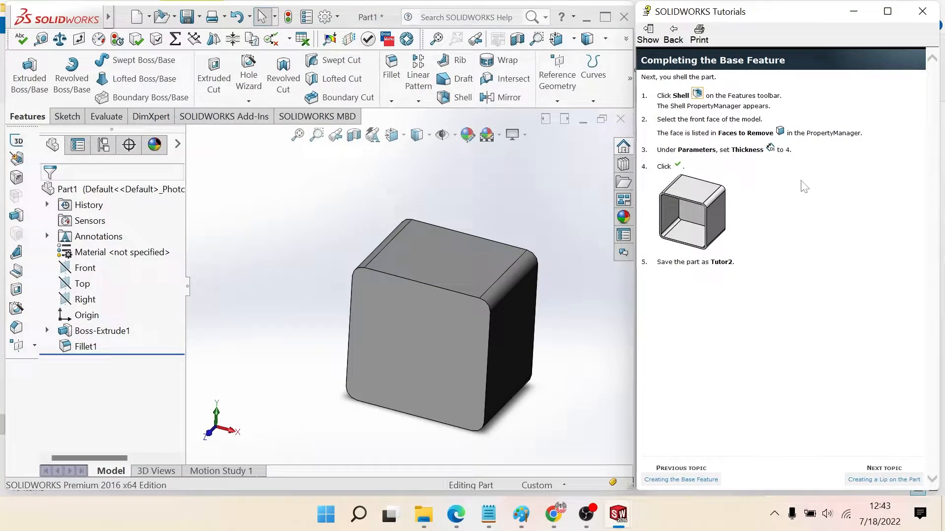
pyautogui.click(308, 336)
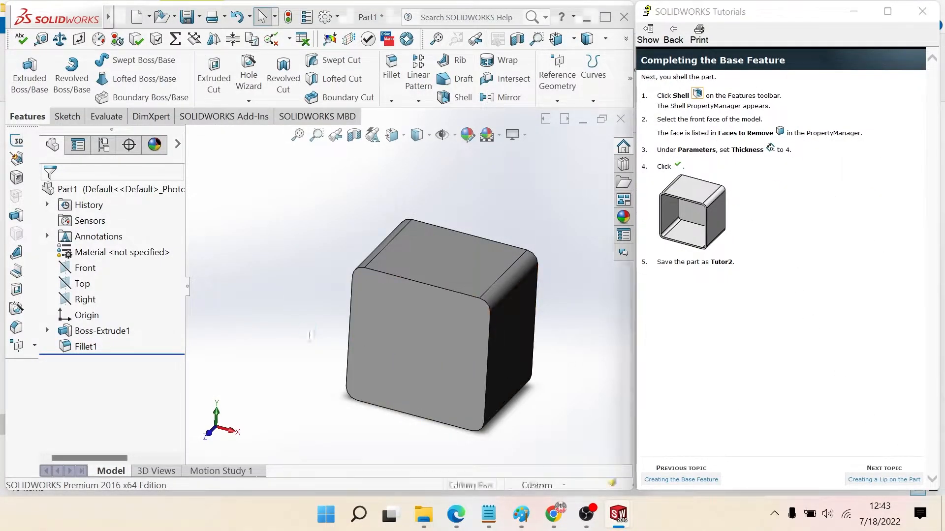
pyautogui.click(397, 338)
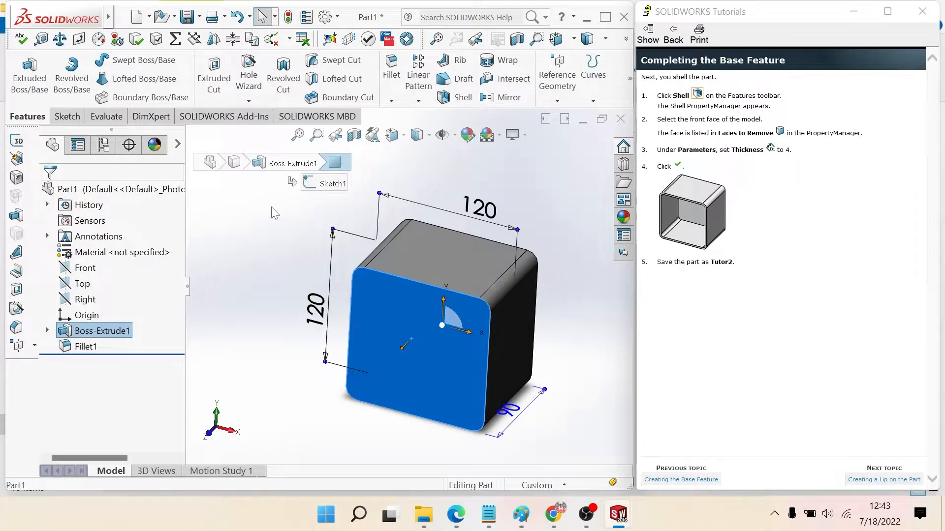
pyautogui.click(81, 118)
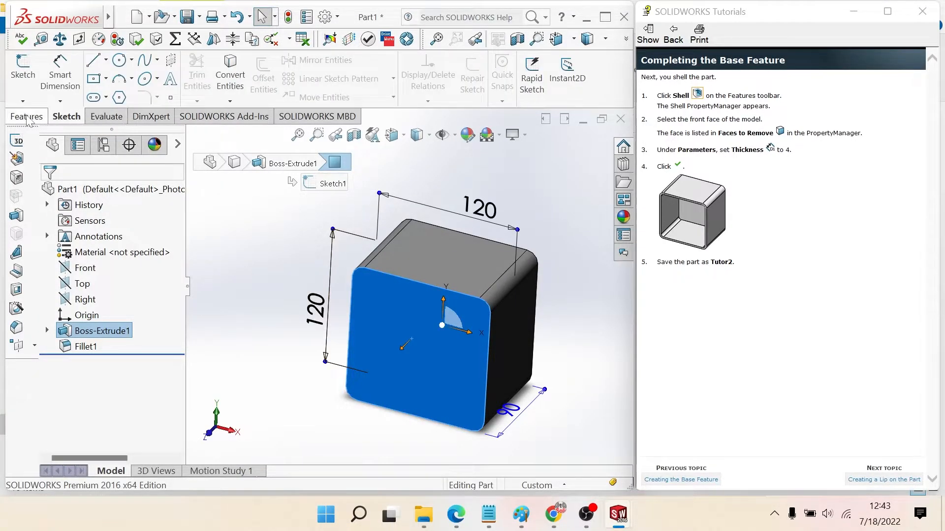
pyautogui.click(27, 117)
pyautogui.click(454, 97)
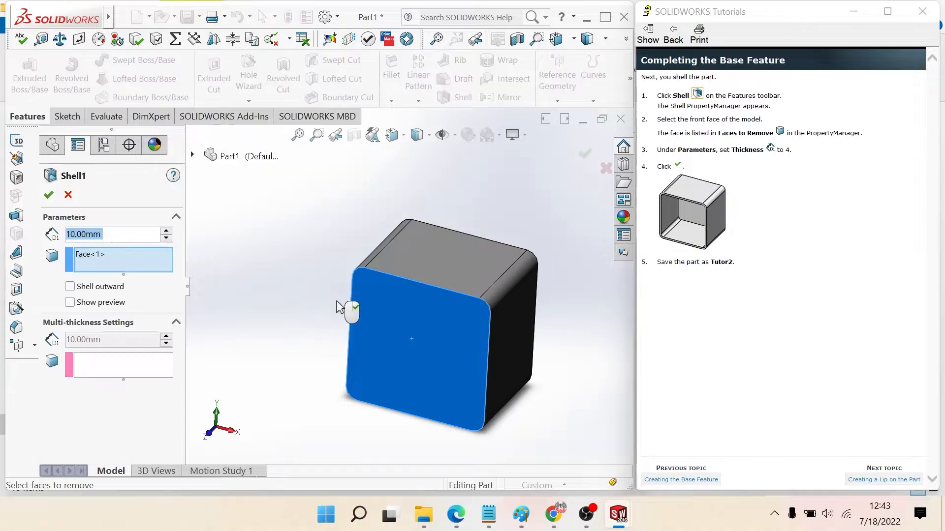
pyautogui.write('4')
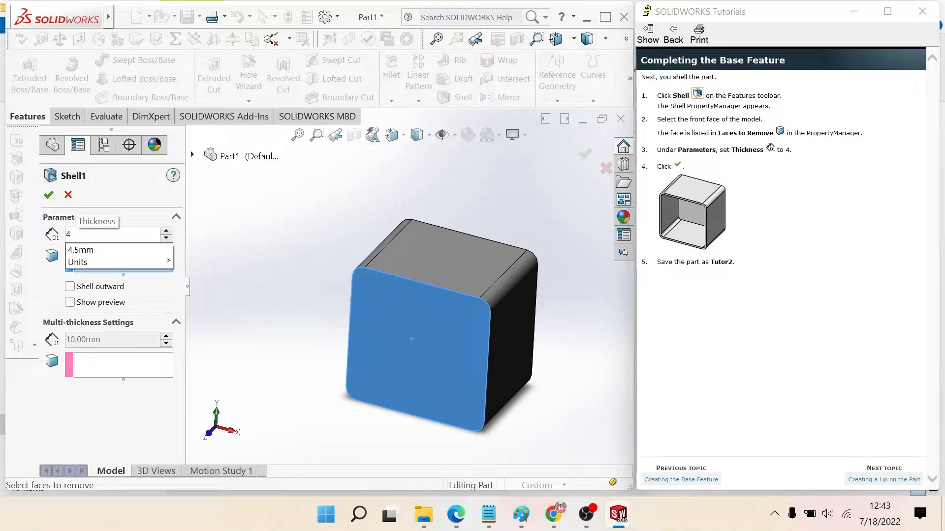
pyautogui.press('Return')
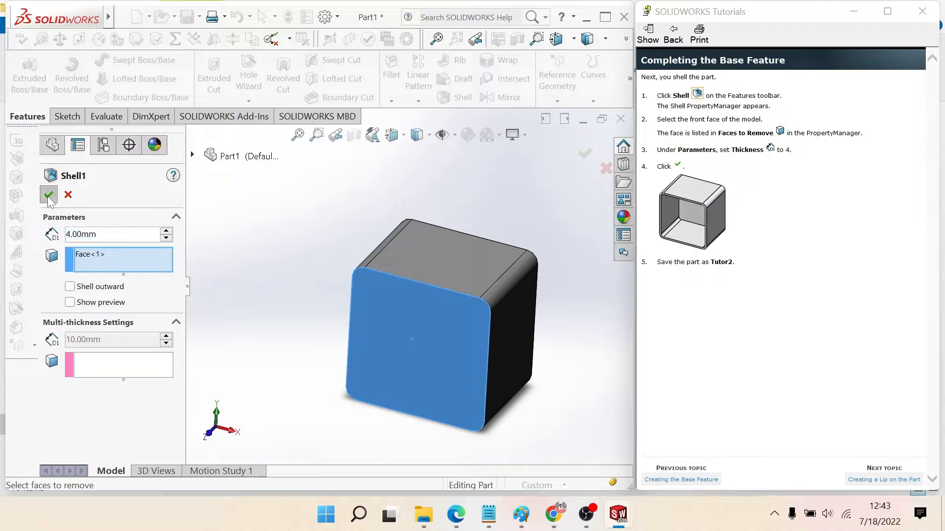
pyautogui.click(49, 195)
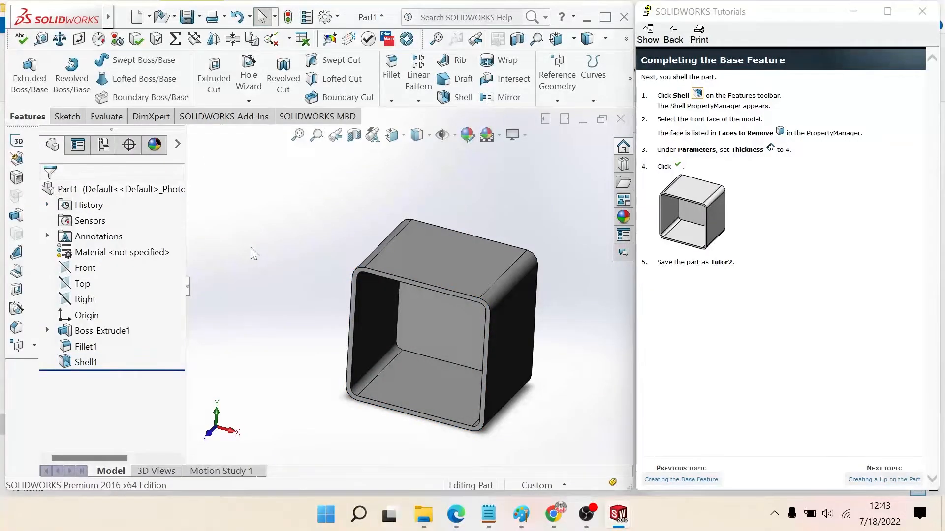
# Save the part as "SolidWorks Tutorial - Lesson 2+Assembly" in the folder that holds the Lesson 1 part
pyautogui.moveTo(252, 248)
pyautogui.mouseDown(button='middle')
pyautogui.moveTo(254, 268)
pyautogui.moveTo(251, 250)
pyautogui.mouseUp(button='middle')
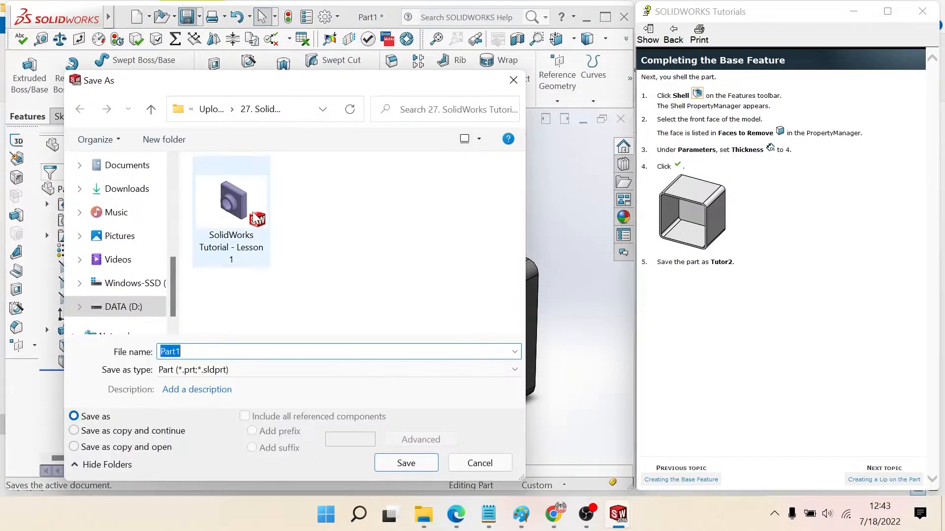
pyautogui.click(253, 265)
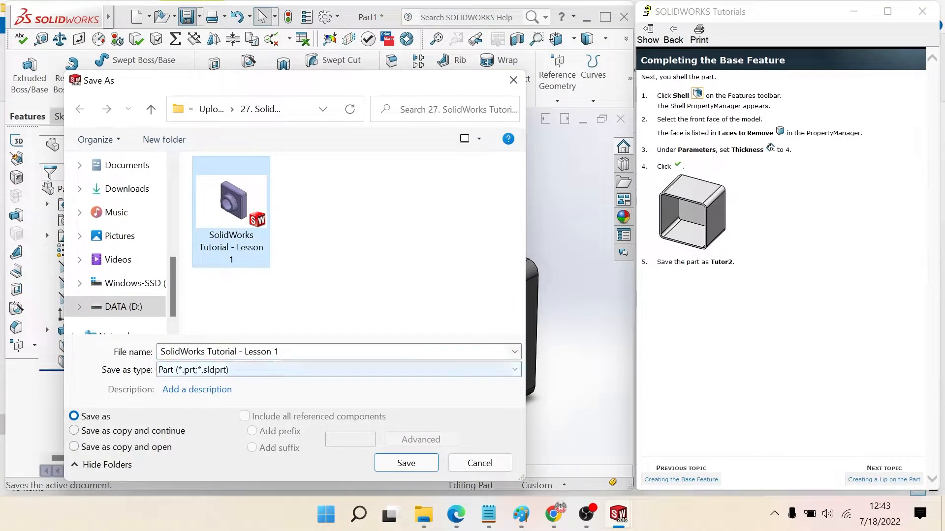
pyautogui.click(302, 352)
pyautogui.click(301, 352)
pyautogui.press('BackSpace')
pyautogui.write('2 +sse')
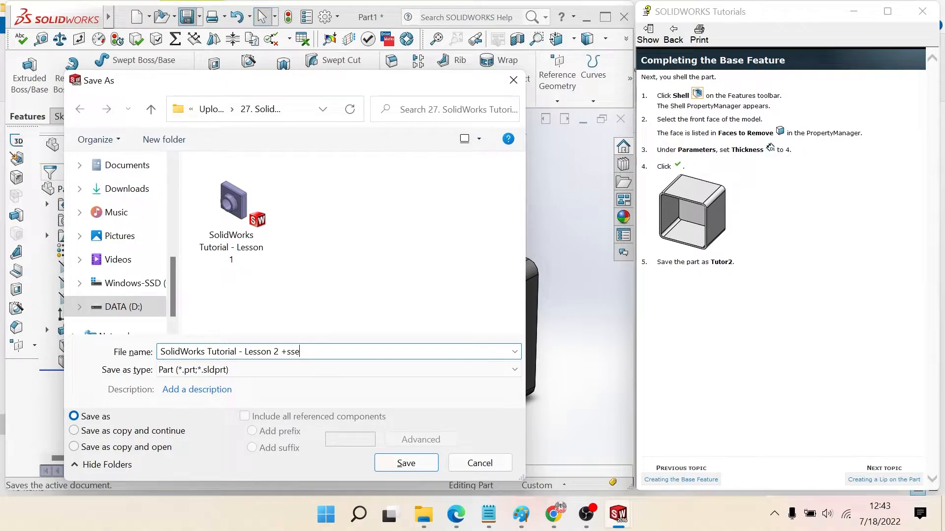
pyautogui.press('BackSpace')
pyautogui.press('BackSpace')
pyautogui.press('BackSpace')
pyautogui.press('BackSpace')
pyautogui.press('BackSpace')
pyautogui.write('+Assembly')
pyautogui.press('Return')
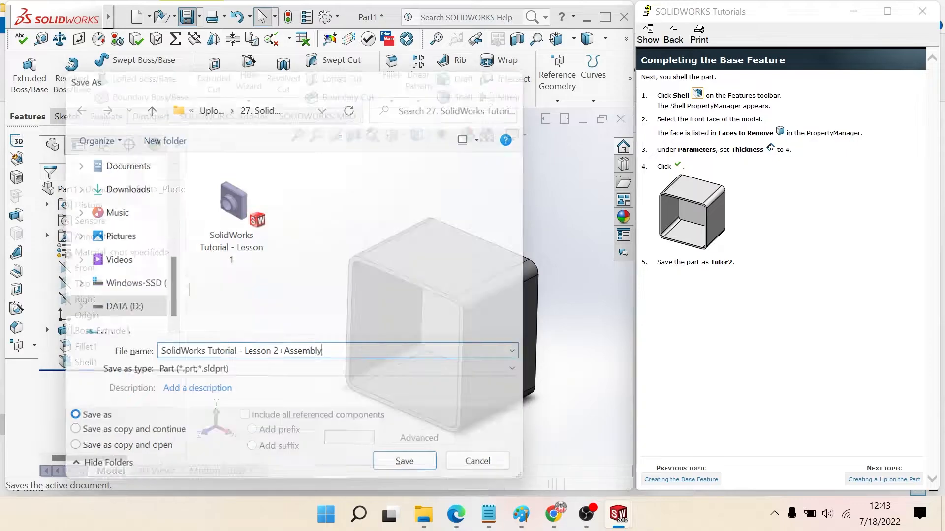
# Open the Creating a Lip on the Part topic and start a sketch on the front face of the thin wall
pyautogui.click(864, 473)
pyautogui.click(884, 477)
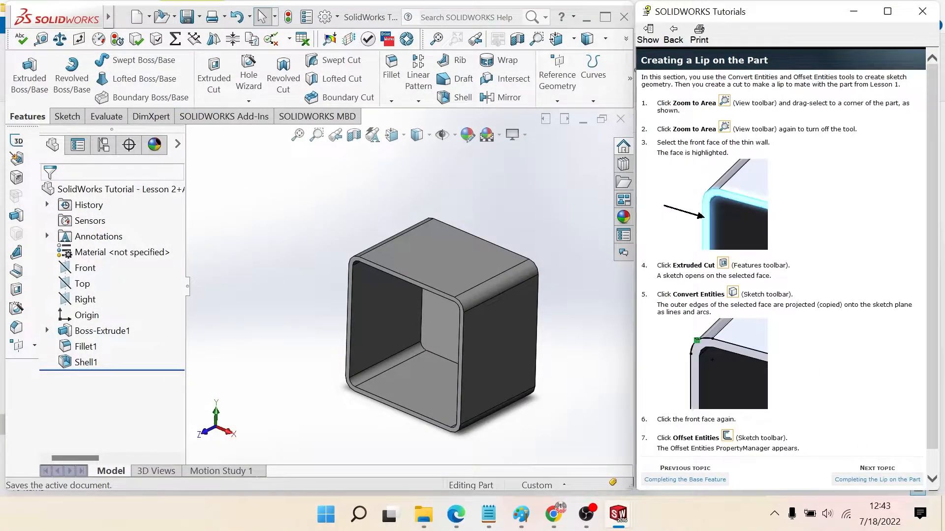
pyautogui.scroll(-5, 384, 288)
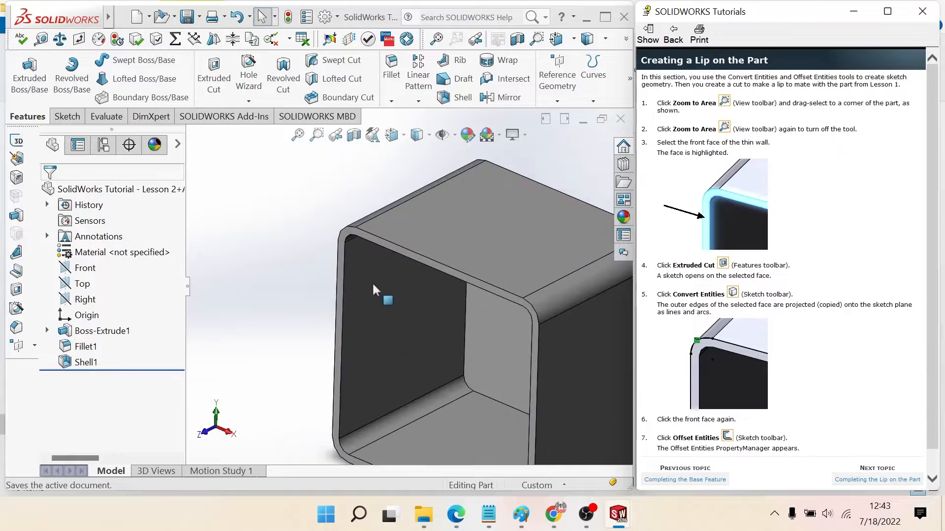
pyautogui.click(369, 185)
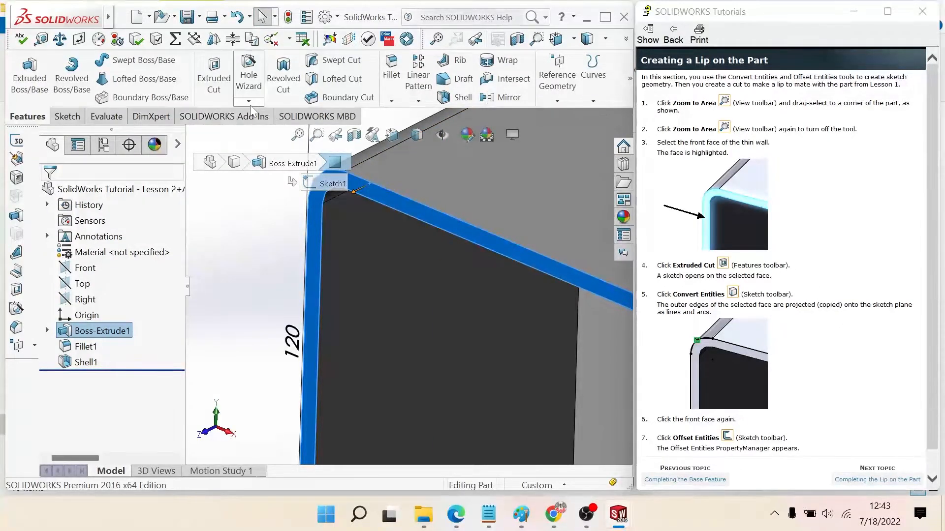
pyautogui.click(67, 117)
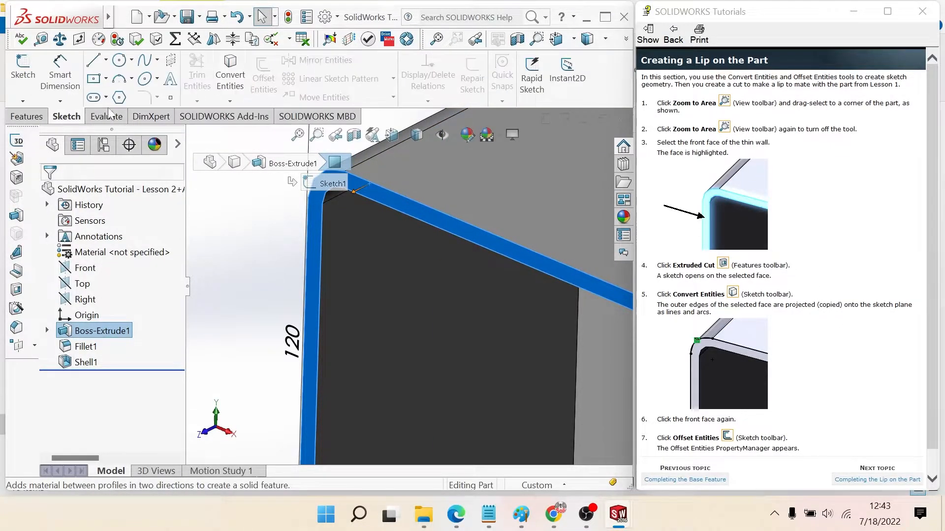
pyautogui.click(230, 101)
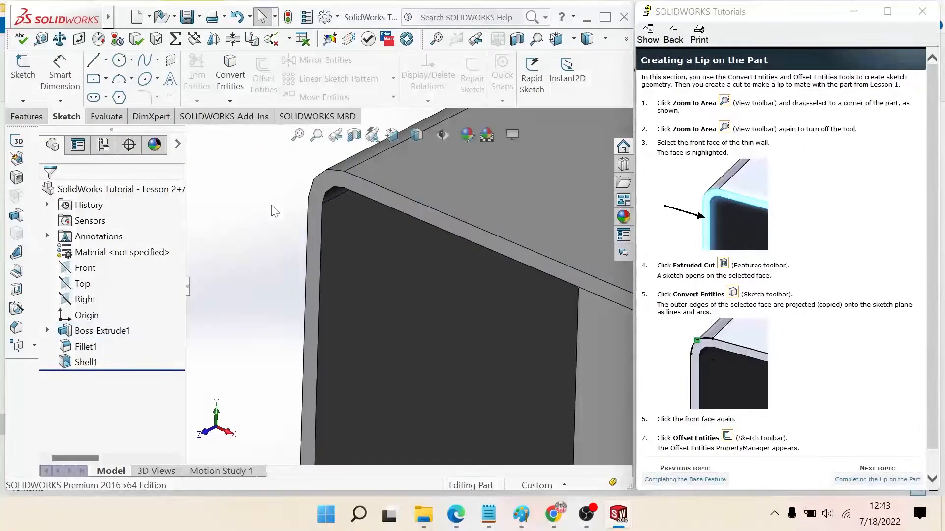
pyautogui.click(239, 206)
pyautogui.click(358, 184)
pyautogui.click(404, 154)
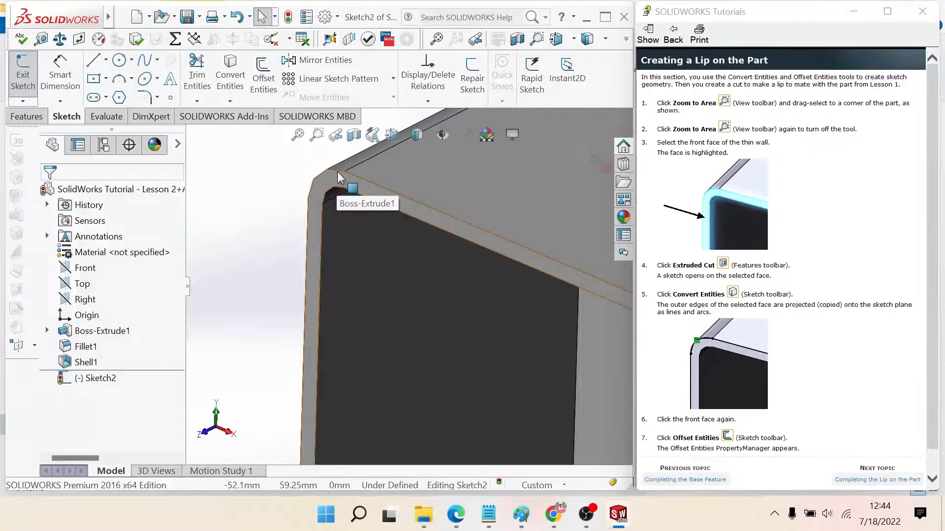
# Convert the outer edges of the thin wall's front face into sketch entities
pyautogui.click(339, 186)
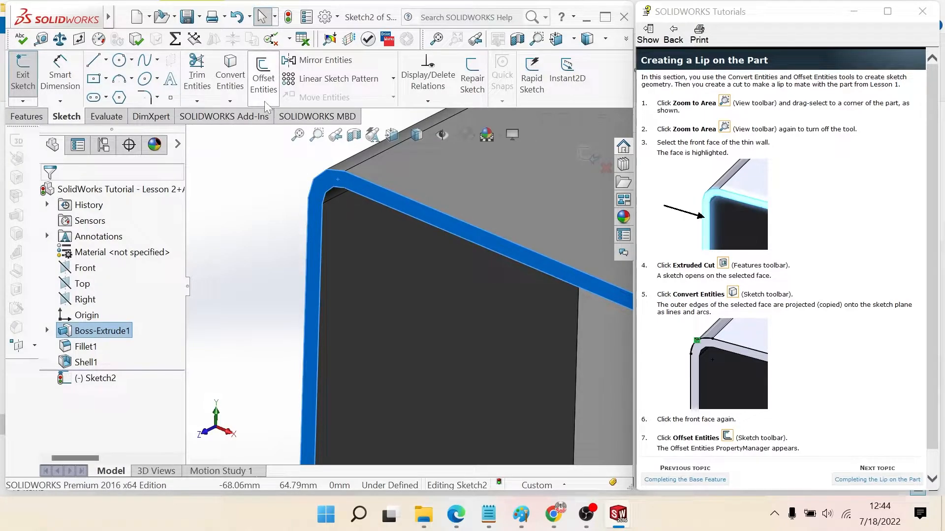
pyautogui.click(230, 101)
pyautogui.click(241, 123)
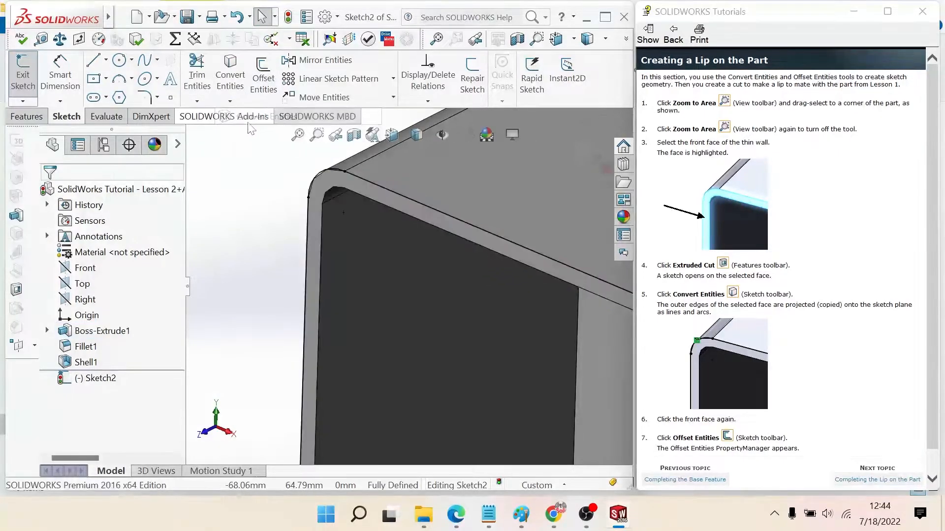
pyautogui.scroll(5, 366, 270)
pyautogui.scroll(-6, 533, 380)
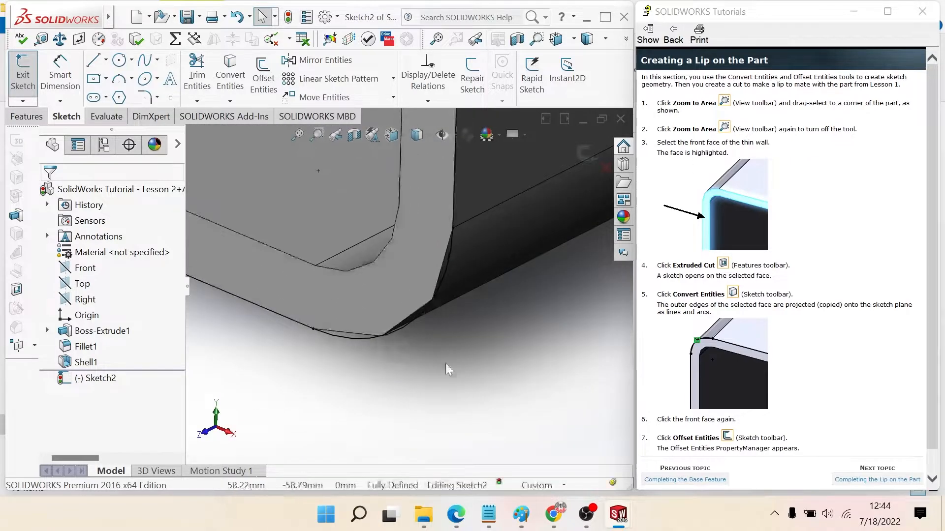
# Open the Completing the Lip on the Part tutorial topic
pyautogui.scroll(6, 379, 305)
pyautogui.scroll(-6, 343, 157)
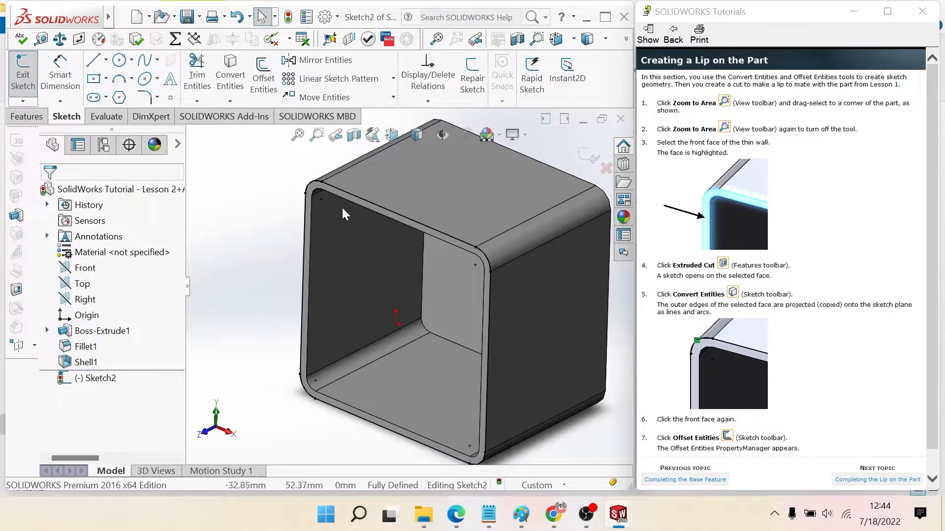
pyautogui.click(897, 480)
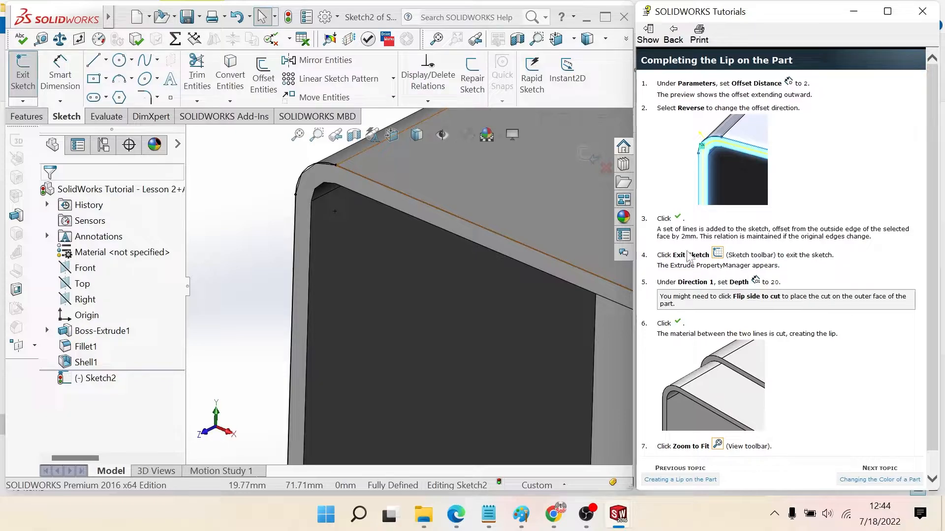
# Offset the converted outer edge chain of the thin wall's front face by 2 mm, reversed to the inside
pyautogui.click(261, 94)
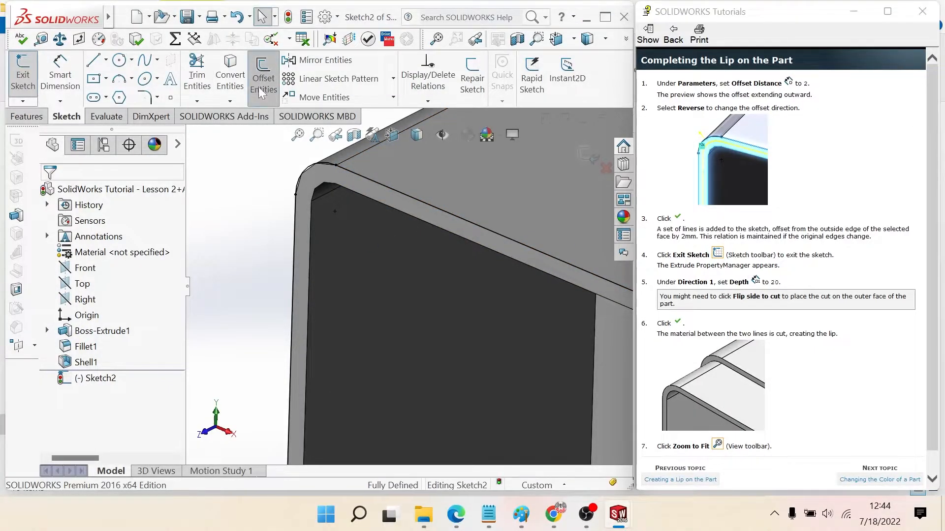
pyautogui.click(305, 197)
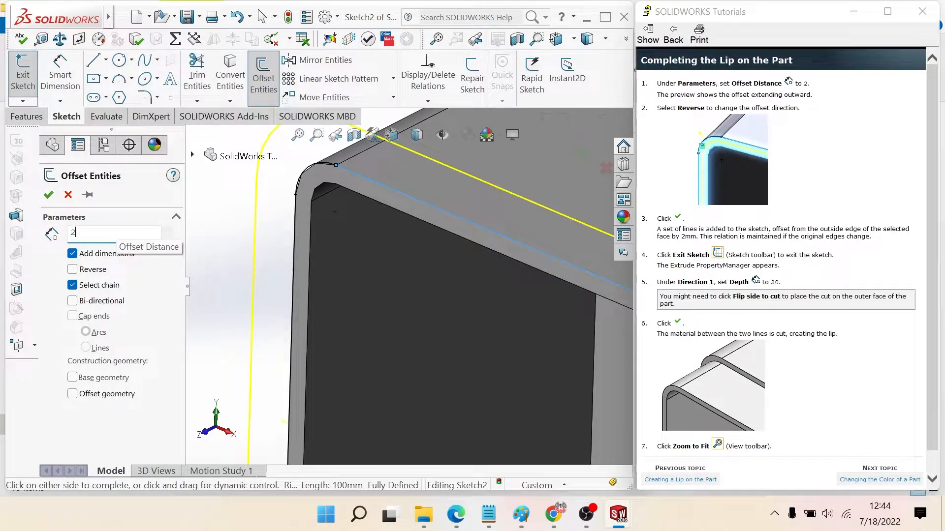
pyautogui.write('2')
pyautogui.press('Return')
pyautogui.scroll(3, 257, 236)
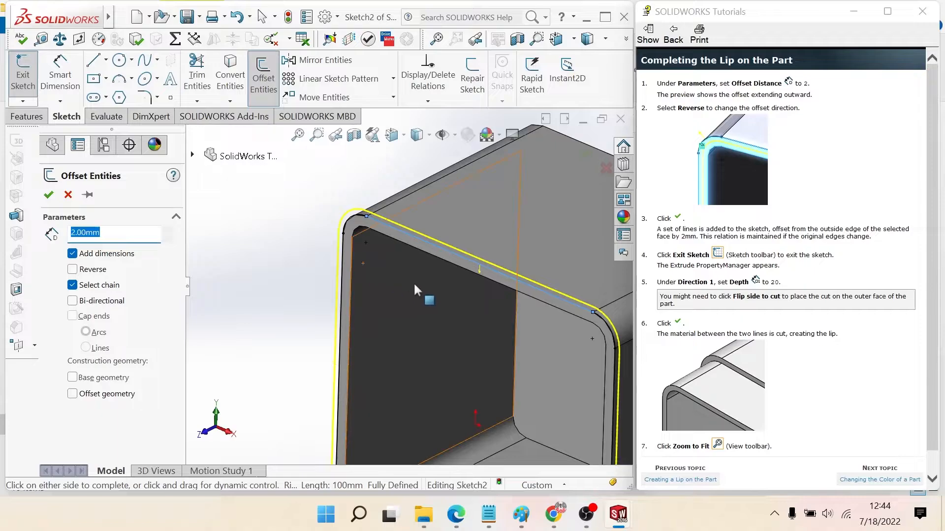
pyautogui.scroll(-1, 375, 261)
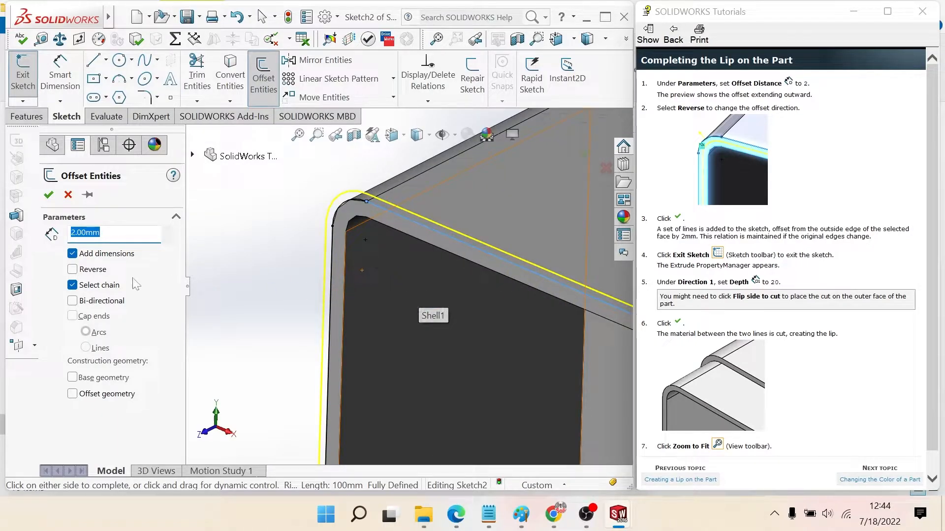
pyautogui.click(73, 269)
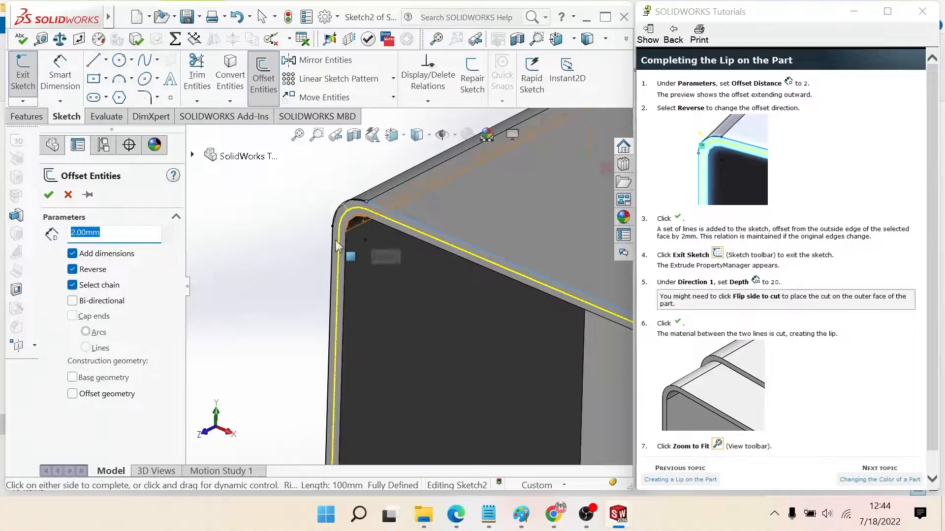
pyautogui.scroll(-2, 387, 217)
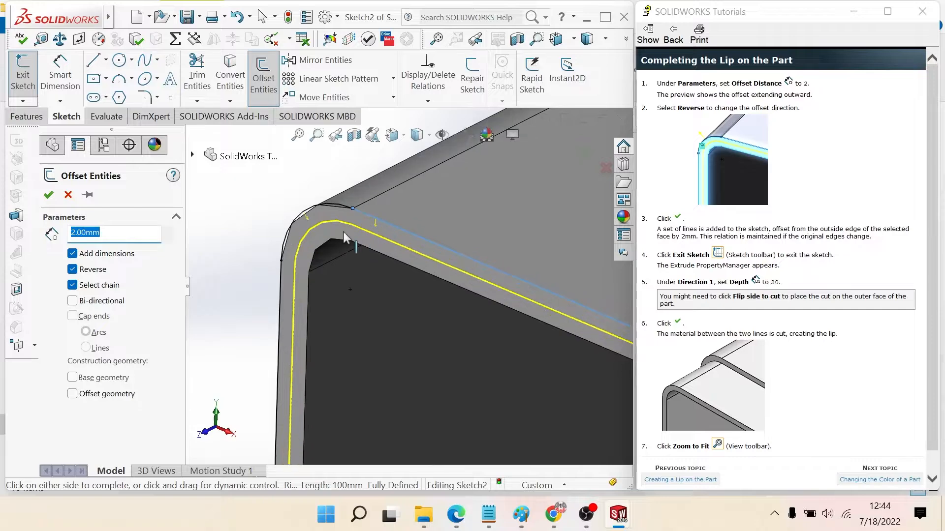
pyautogui.scroll(3, 384, 280)
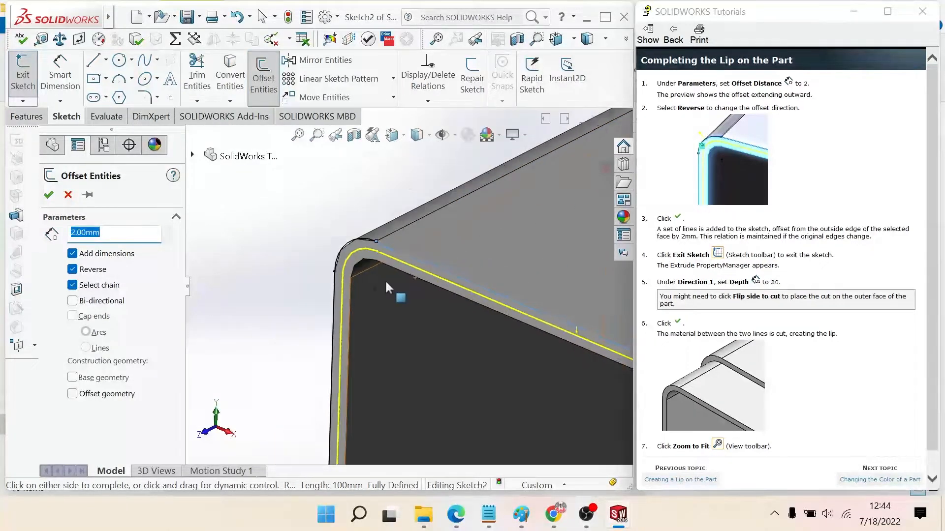
pyautogui.scroll(1, 515, 379)
pyautogui.scroll(-1, 530, 391)
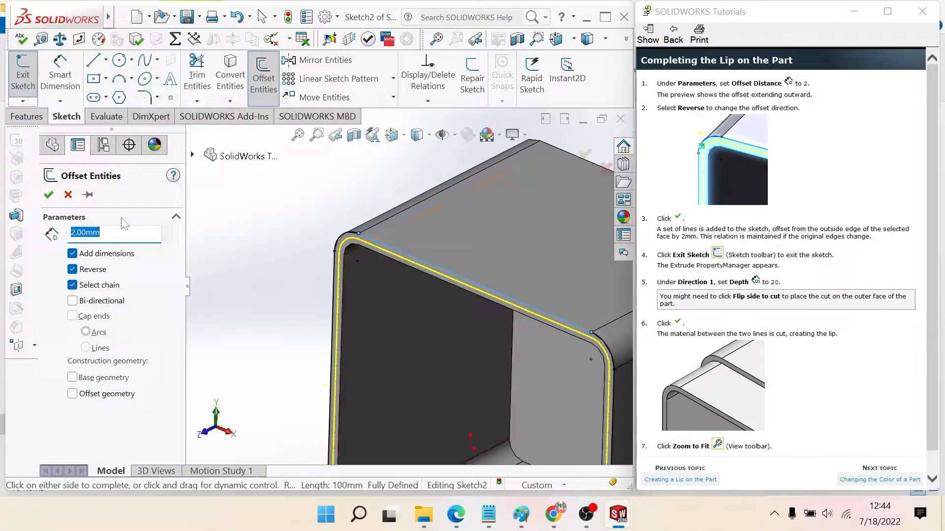
pyautogui.click(49, 195)
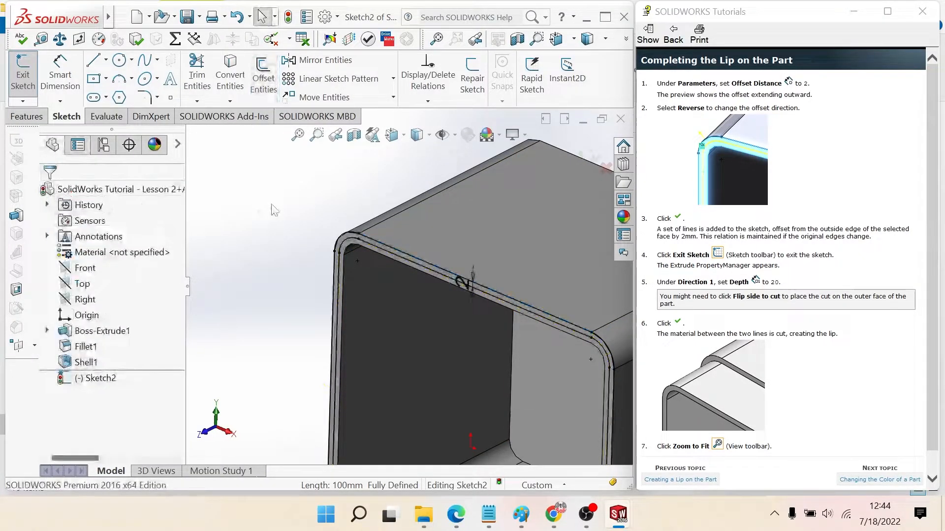
pyautogui.scroll(1, 473, 273)
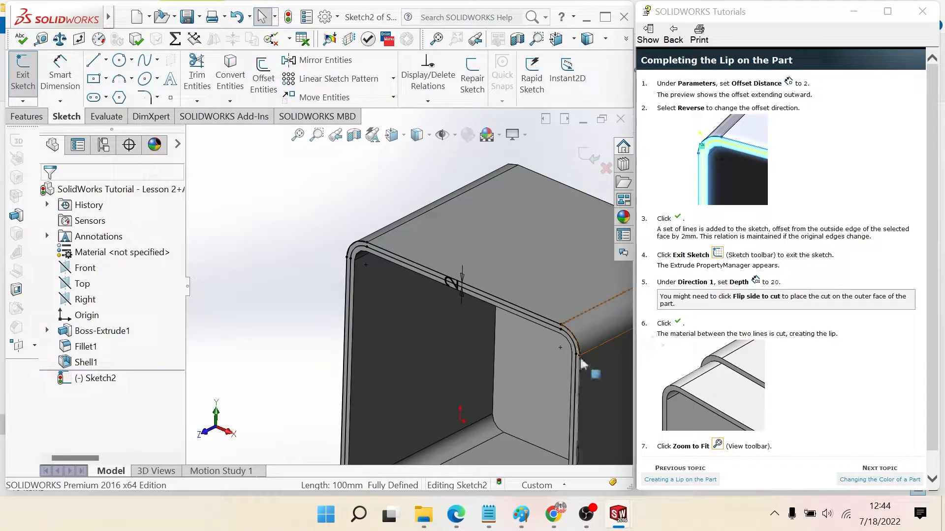
pyautogui.scroll(-1, 531, 367)
pyautogui.scroll(-2, 602, 367)
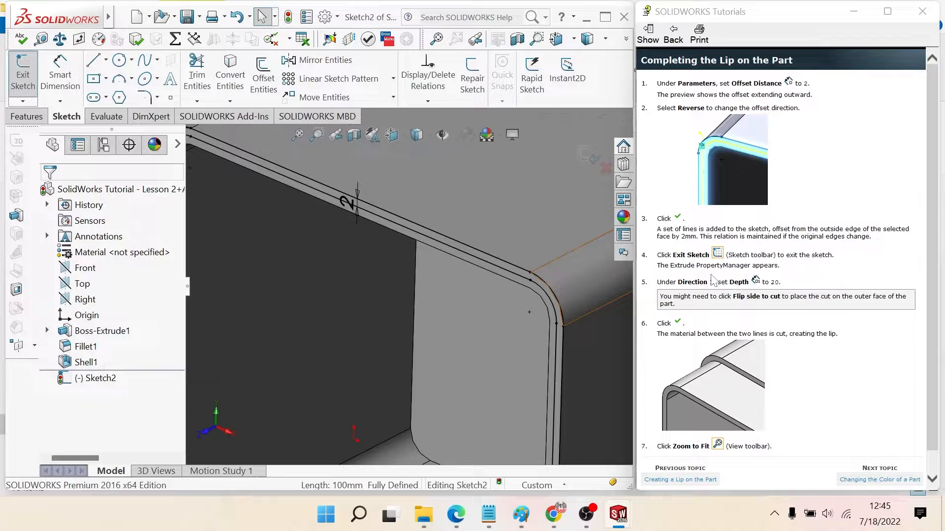
pyautogui.scroll(3, 409, 288)
pyautogui.scroll(-2, 302, 311)
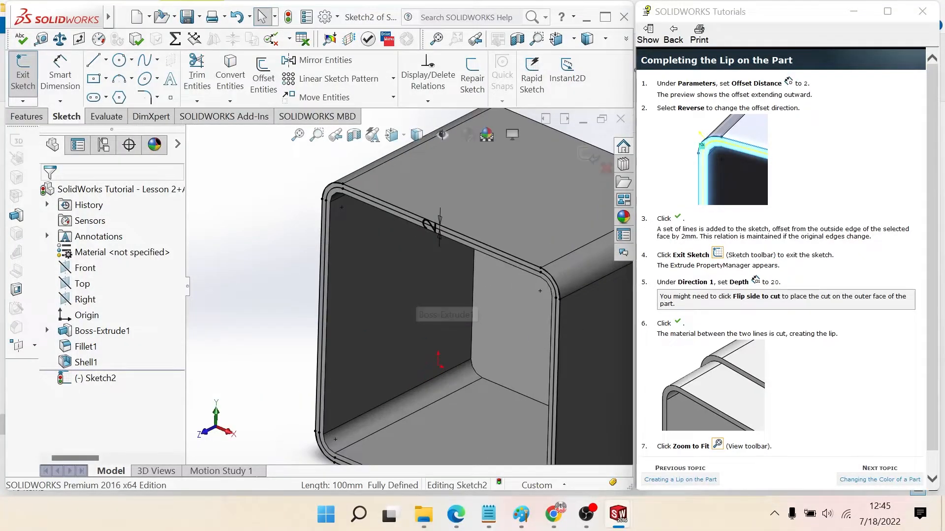
pyautogui.scroll(-1, 773, 393)
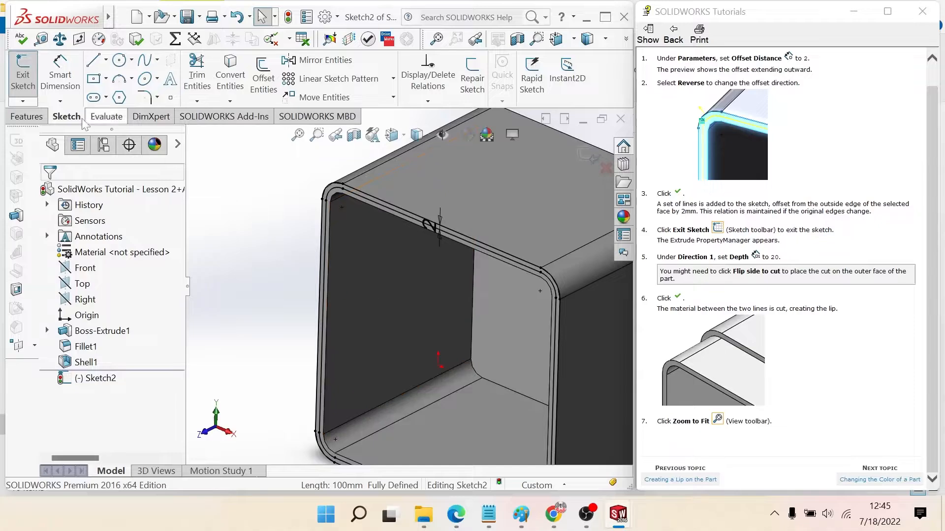
pyautogui.click(26, 116)
pyautogui.click(30, 79)
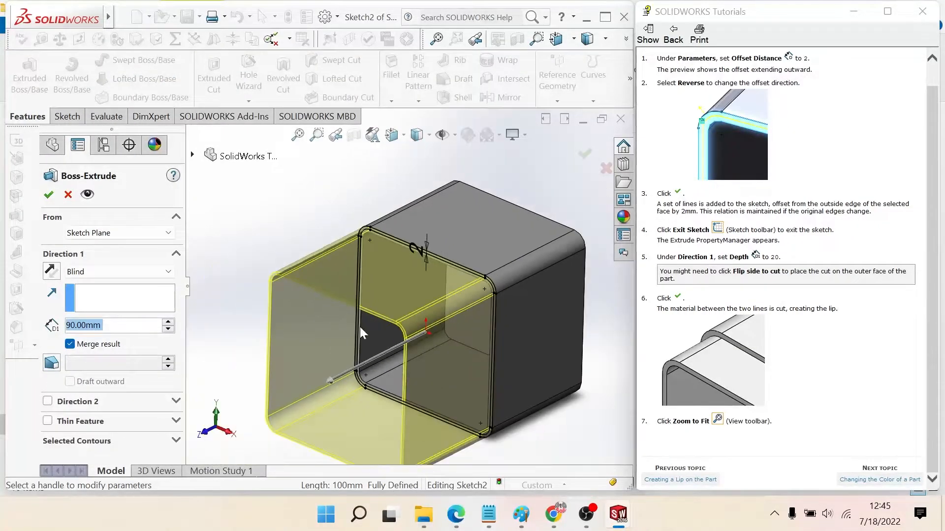
pyautogui.scroll(-3, 338, 379)
pyautogui.moveTo(340, 379); pyautogui.dragTo(409, 356, button='middle')
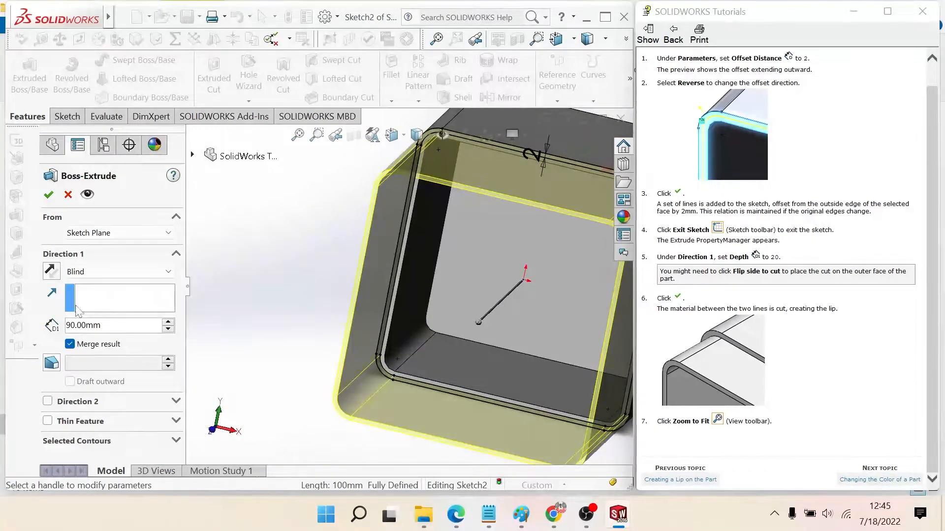
pyautogui.click(67, 194)
# Delete the converted outer lines and corner arcs from the sketch, keeping the 2 mm offset loop
pyautogui.scroll(3, 502, 243)
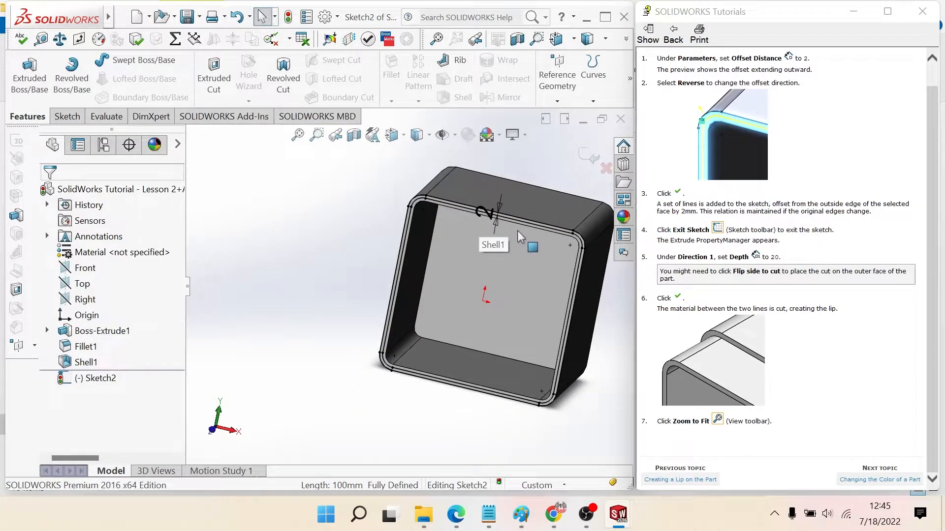
pyautogui.scroll(-5, 504, 241)
pyautogui.click(503, 219)
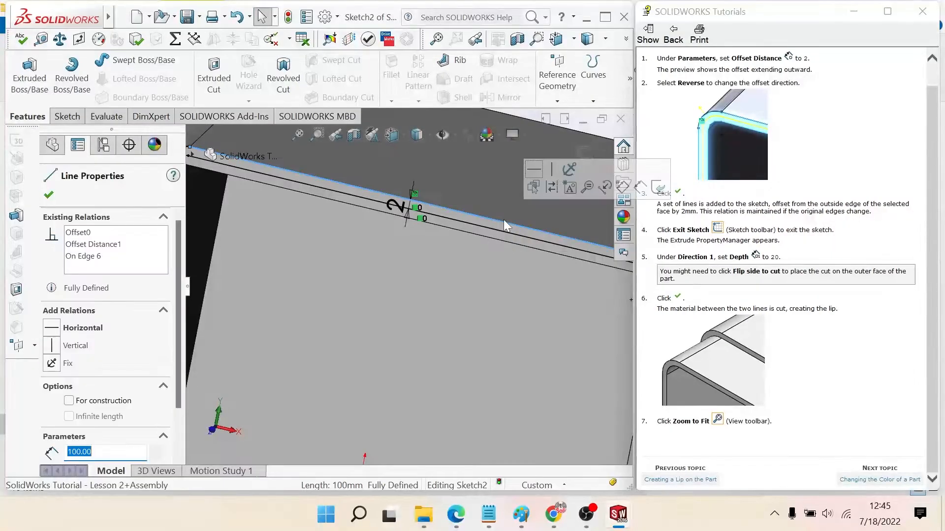
pyautogui.press('Escape')
pyautogui.scroll(3, 525, 275)
pyautogui.scroll(-4, 563, 290)
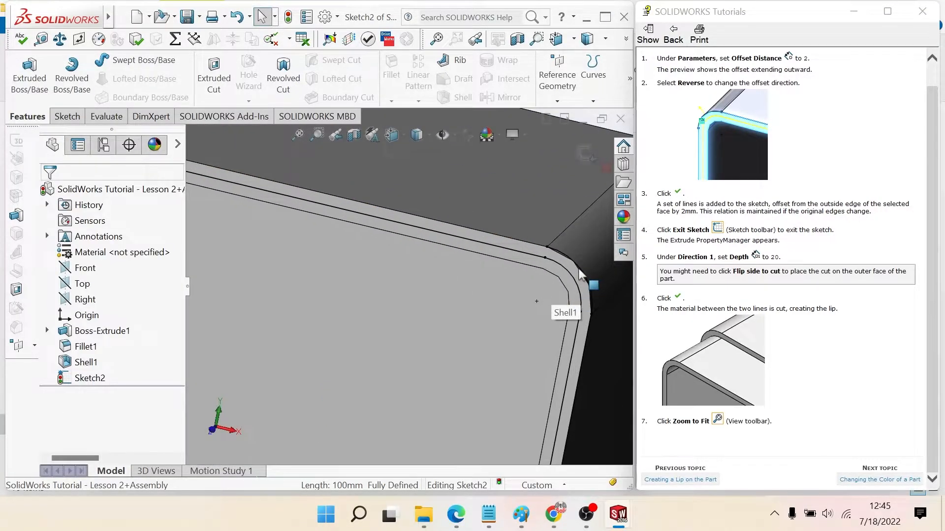
pyautogui.click(579, 273)
pyautogui.press('Escape')
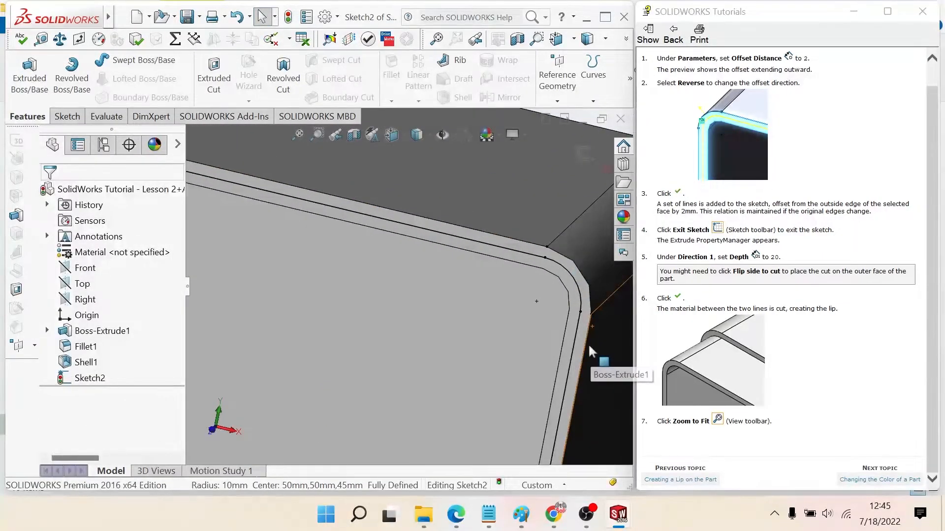
pyautogui.scroll(6, 580, 353)
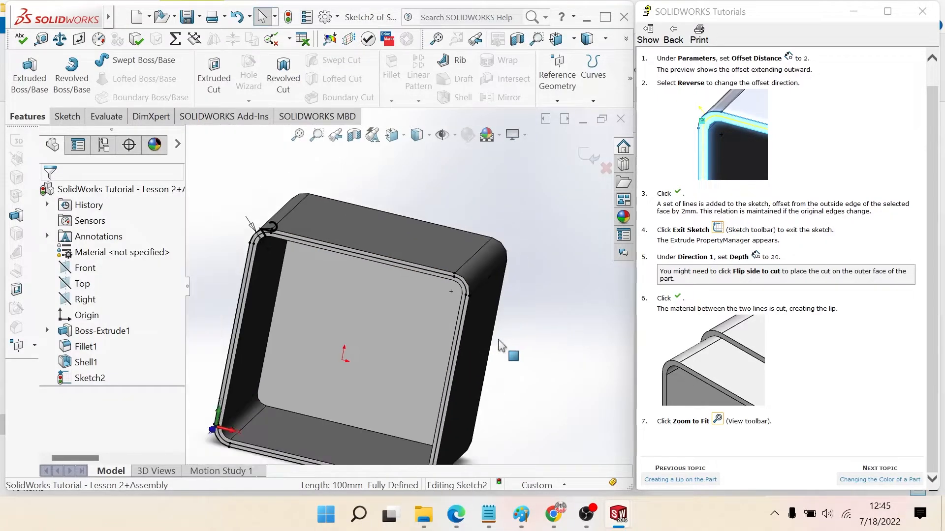
pyautogui.scroll(-4, 284, 308)
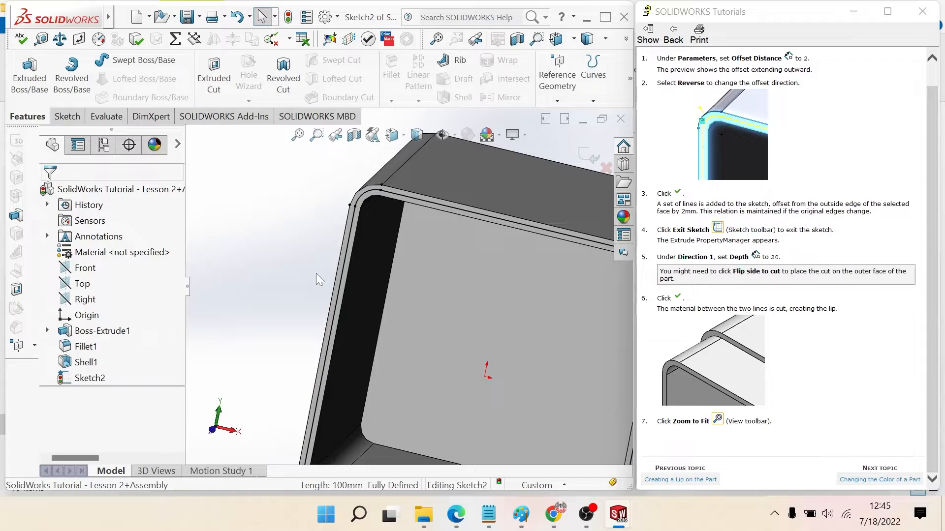
pyautogui.scroll(5, 318, 275)
pyautogui.scroll(-3, 344, 295)
pyautogui.scroll(2, 374, 295)
pyautogui.scroll(-5, 398, 297)
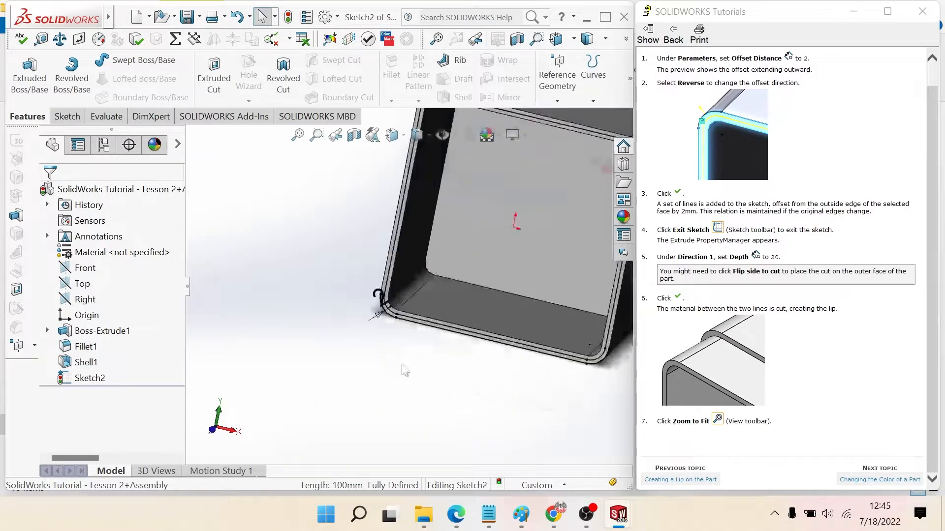
# Try deleting the offset loop's lower-left corner arc, undo the deletion, and deselect the arc
pyautogui.click(400, 284)
pyautogui.press('Delete')
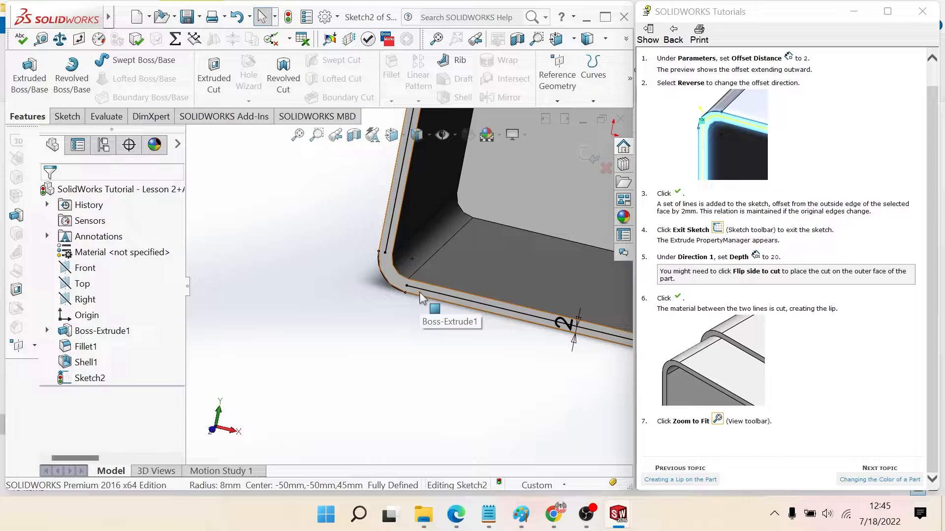
pyautogui.hotkey('ctrl', 'z')
pyautogui.scroll(5, 422, 310)
pyautogui.scroll(-5, 485, 205)
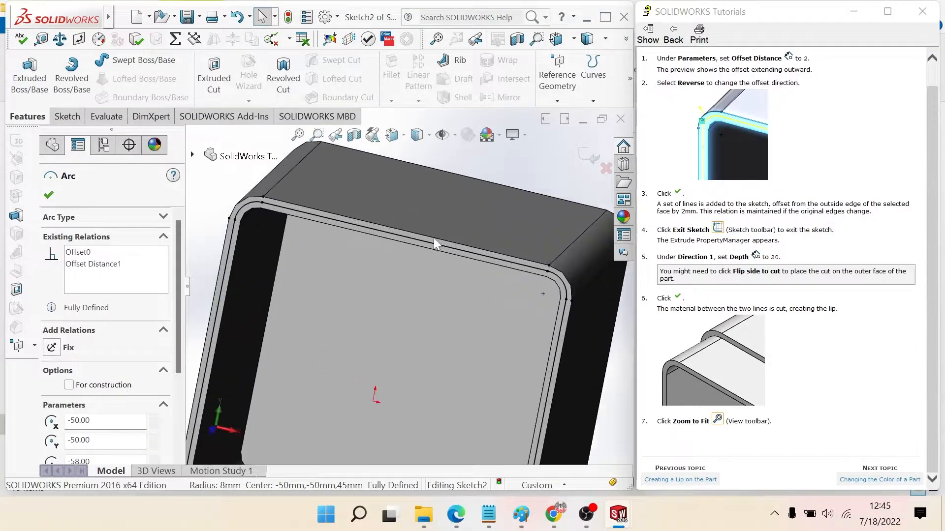
pyautogui.moveTo(414, 271); pyautogui.dragTo(401, 267, button='middle')
pyautogui.scroll(2, 477, 324)
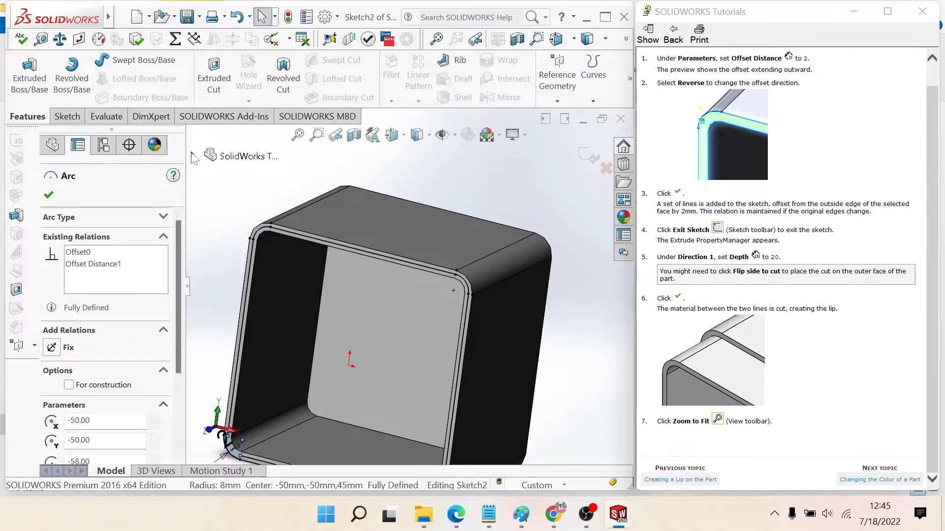
pyautogui.scroll(-2, 271, 229)
pyautogui.scroll(-1, 271, 228)
pyautogui.scroll(-1, 283, 207)
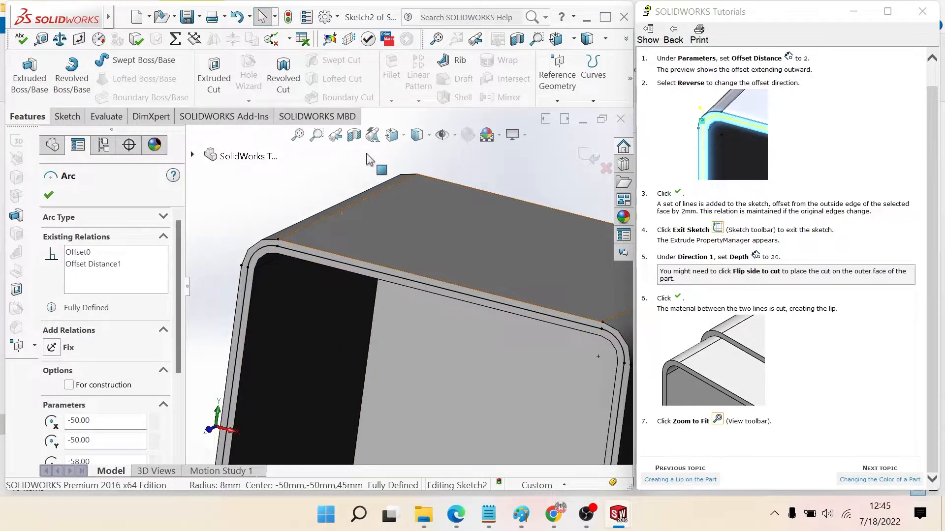
pyautogui.scroll(-2, 300, 264)
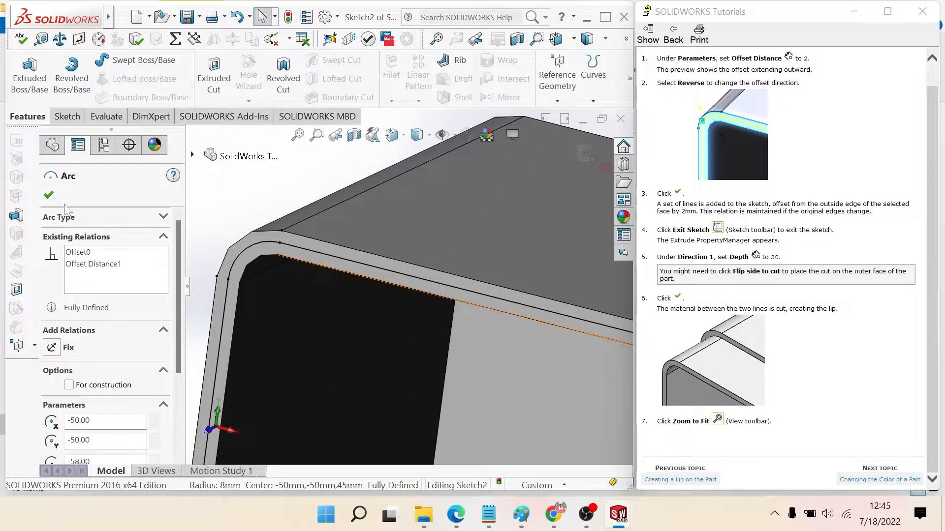
pyautogui.click(48, 195)
# Start converting the inner edges of the thin wall's front face, selecting the top edge, upper-left corner and left edge
pyautogui.scroll(1, 410, 287)
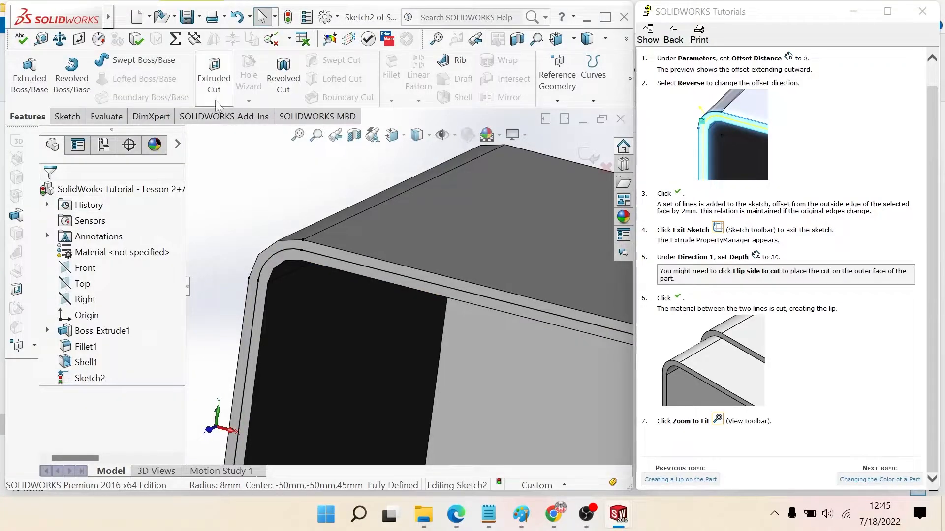
pyautogui.click(66, 117)
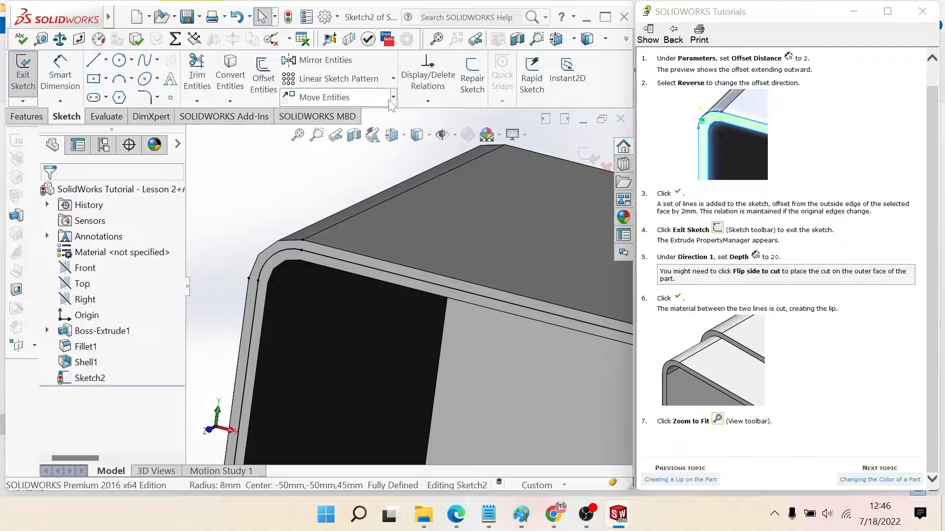
pyautogui.click(227, 102)
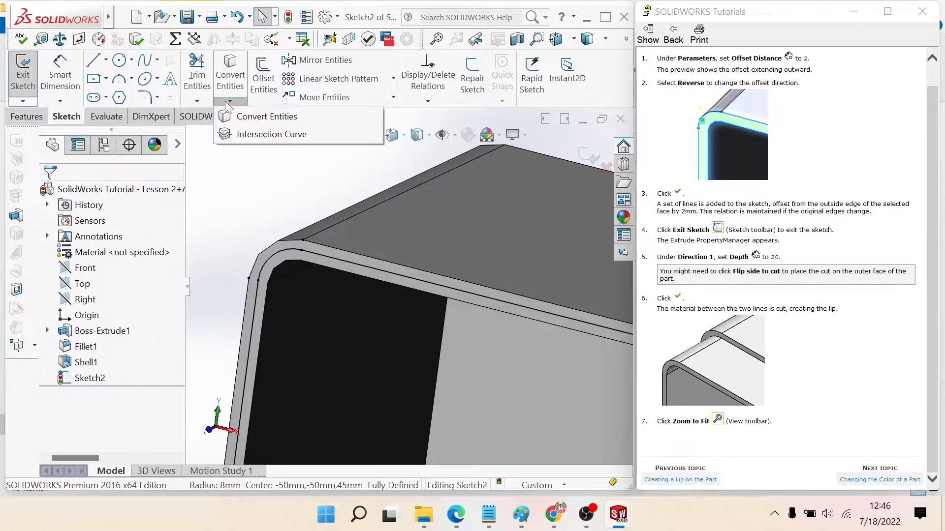
pyautogui.click(243, 118)
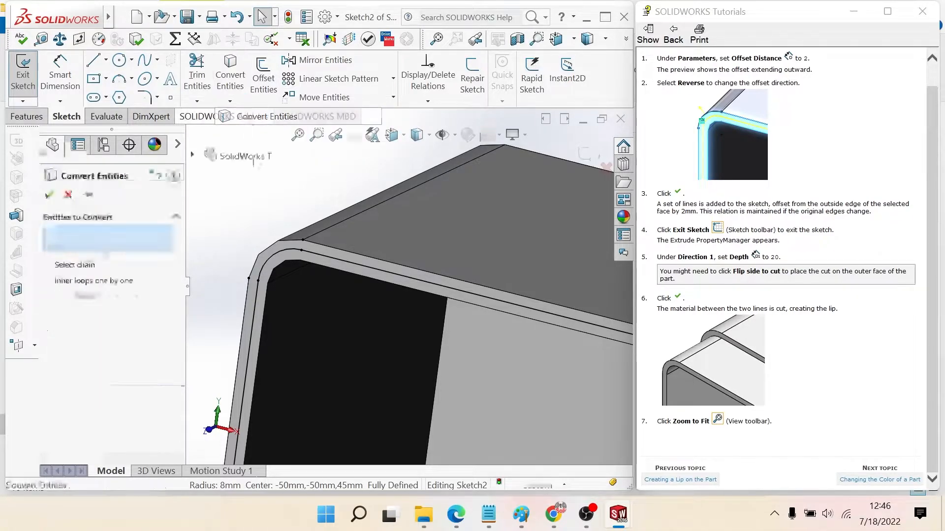
pyautogui.click(317, 264)
pyautogui.click(282, 261)
pyautogui.click(266, 294)
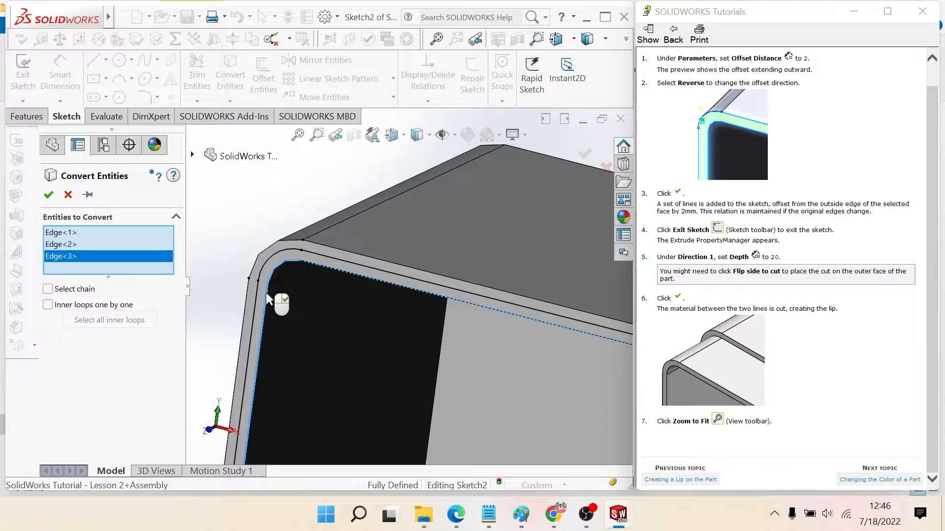
# Add the inner upper-right corner edge and right edge to the conversion selection, removing the mistakenly picked back face
pyautogui.scroll(3, 282, 313)
pyautogui.scroll(3, 285, 319)
pyautogui.scroll(-8, 443, 376)
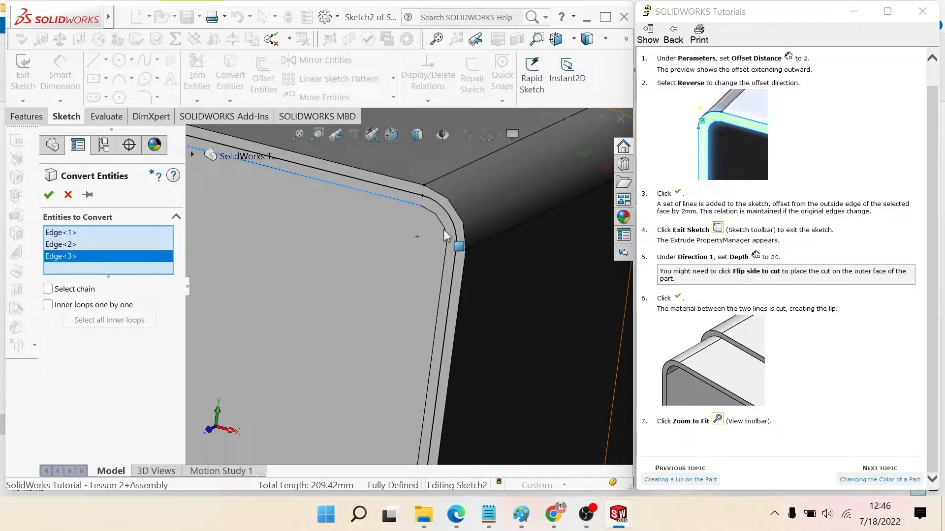
pyautogui.click(448, 240)
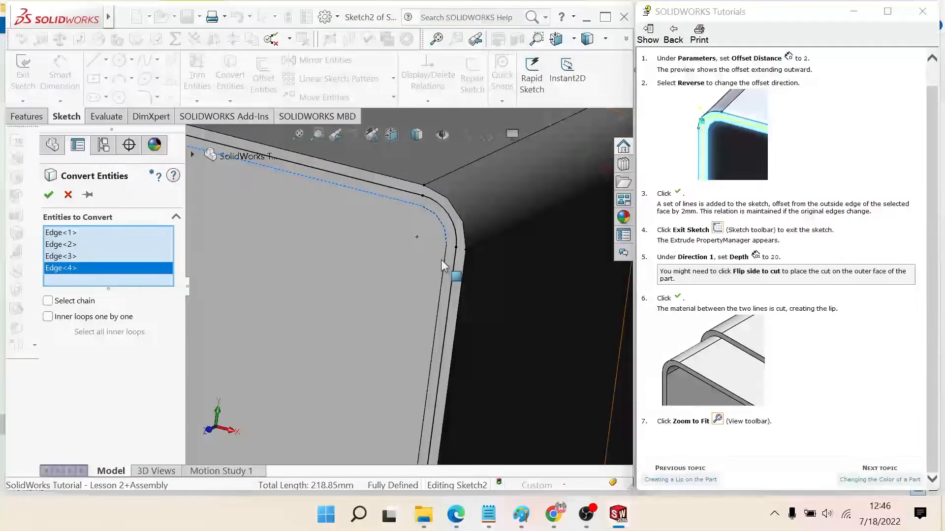
pyautogui.click(437, 288)
pyautogui.scroll(5, 436, 286)
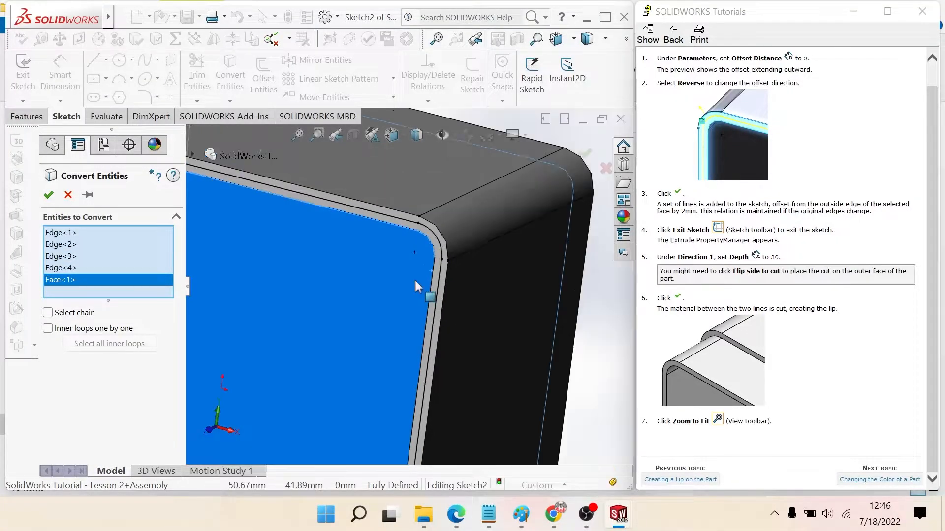
pyautogui.rightClick(70, 279)
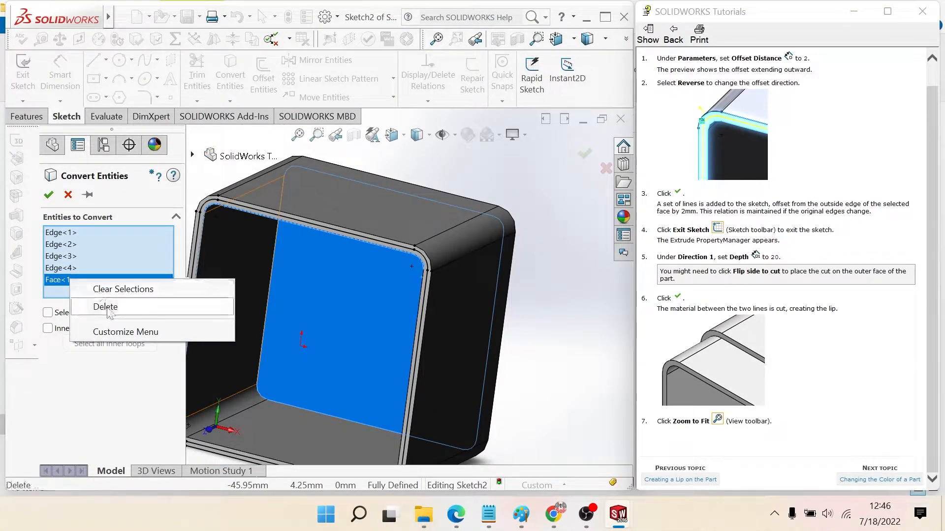
pyautogui.click(104, 307)
pyautogui.scroll(-5, 435, 276)
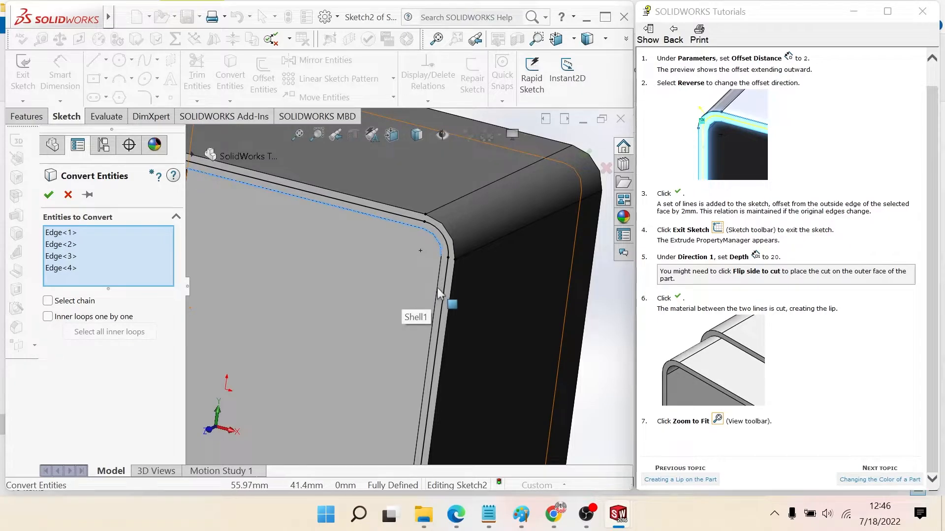
pyautogui.moveTo(437, 287); pyautogui.dragTo(458, 339, button='middle')
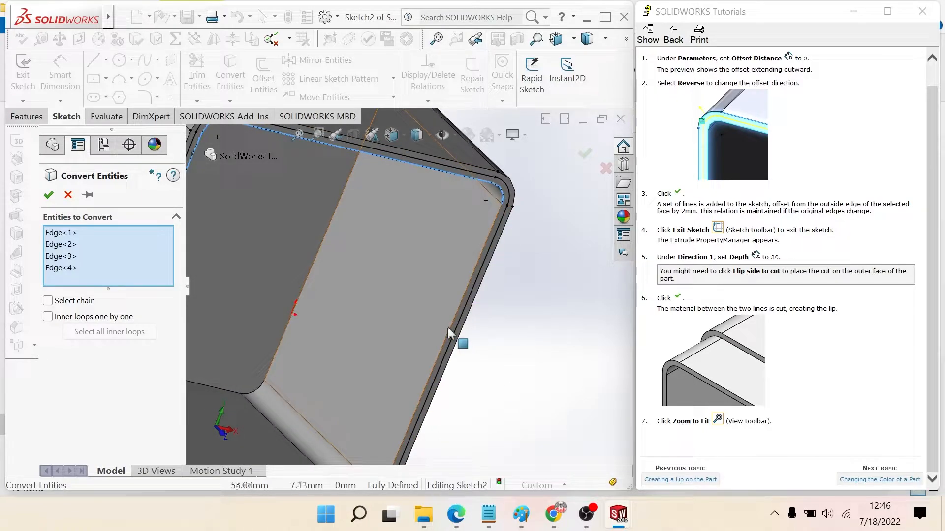
pyautogui.click(461, 339)
# Add the inner lower-right corner, bottom edge and lower-left corner to the selection and complete the edge conversion
pyautogui.scroll(5, 451, 386)
pyautogui.scroll(-5, 450, 386)
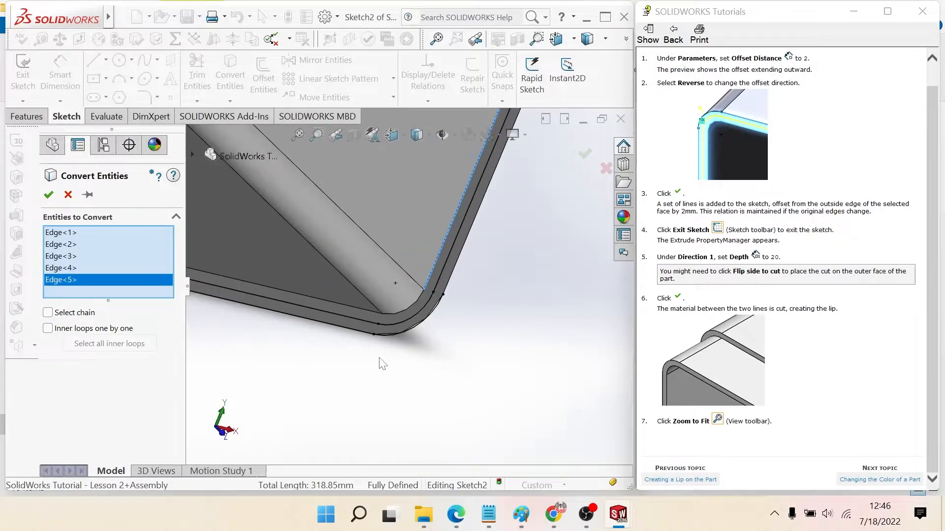
pyautogui.click(404, 311)
pyautogui.click(369, 313)
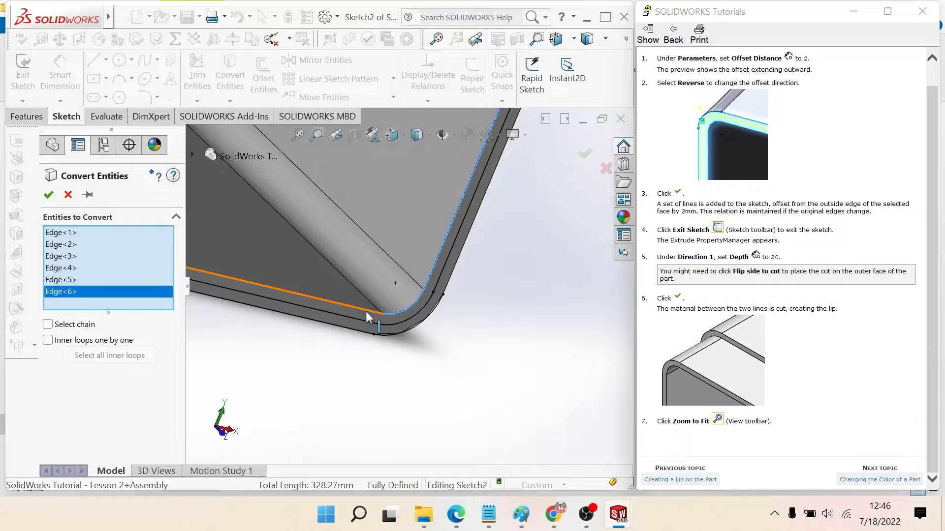
pyautogui.scroll(3, 369, 313)
pyautogui.moveTo(355, 315); pyautogui.dragTo(242, 255, button='middle')
pyautogui.scroll(-5, 241, 251)
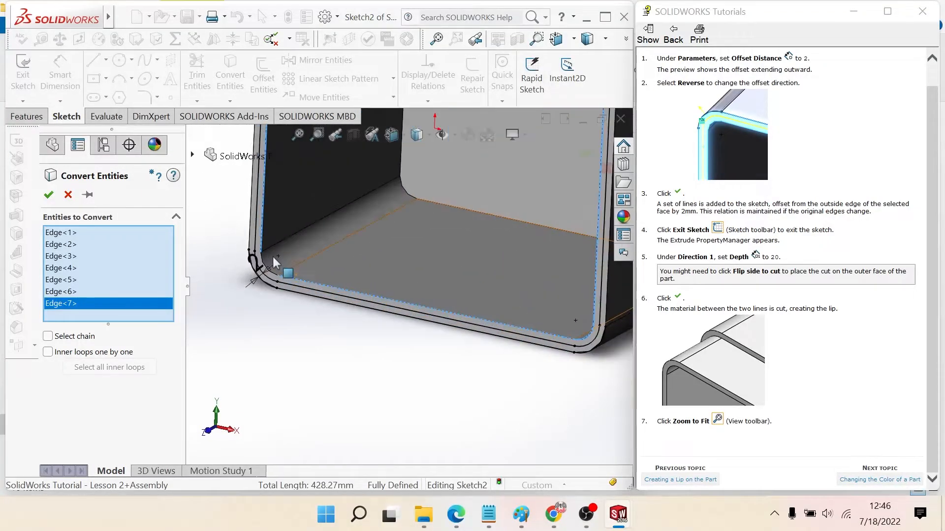
pyautogui.click(275, 276)
pyautogui.scroll(3, 224, 289)
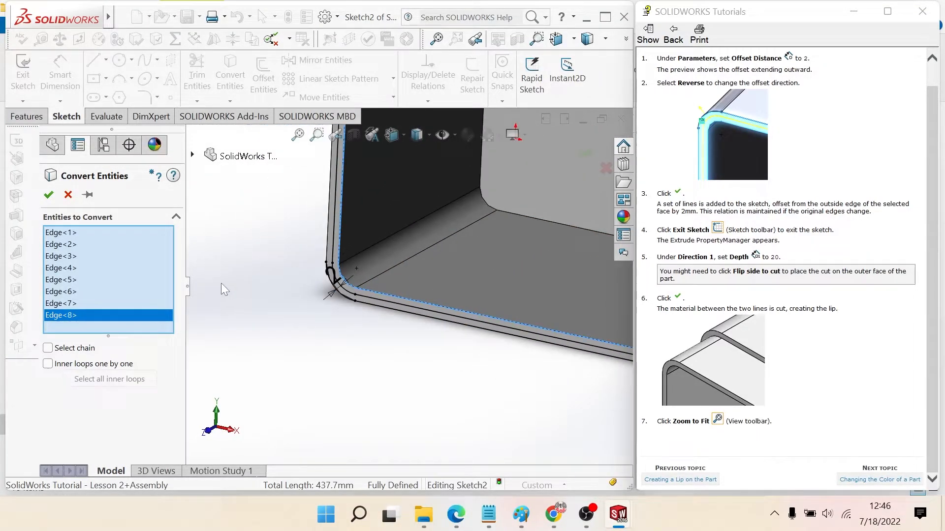
pyautogui.click(48, 195)
# Start an Extruded Boss from the sketch, using the ring region between the 2 mm offset loop and the inner loop as contour
pyautogui.scroll(5, 259, 276)
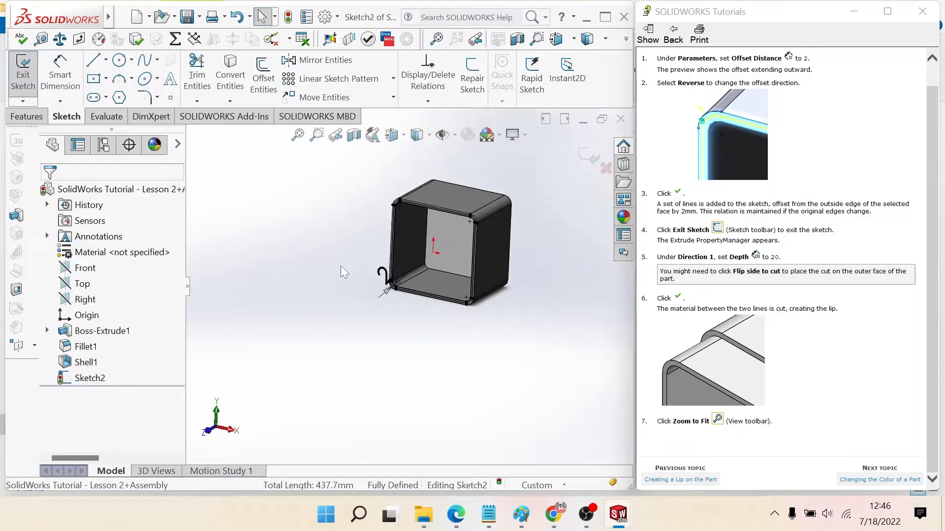
pyautogui.scroll(-2, 454, 226)
pyautogui.scroll(-2, 455, 226)
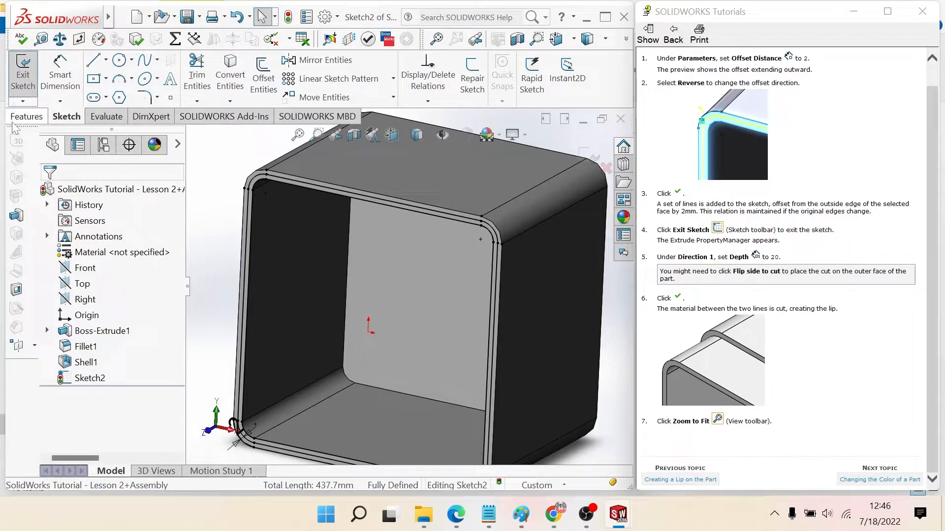
pyautogui.click(27, 116)
pyautogui.click(29, 79)
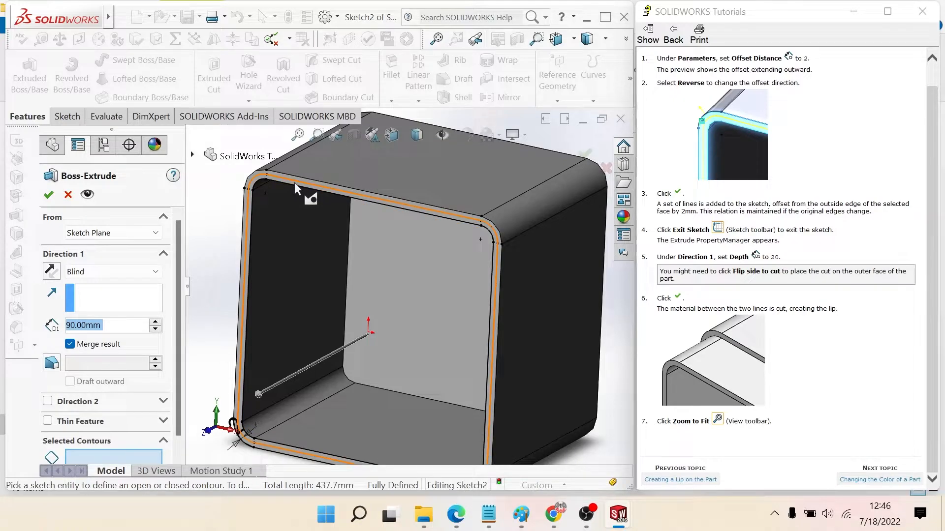
pyautogui.scroll(-2, 294, 182)
pyautogui.scroll(3, 343, 226)
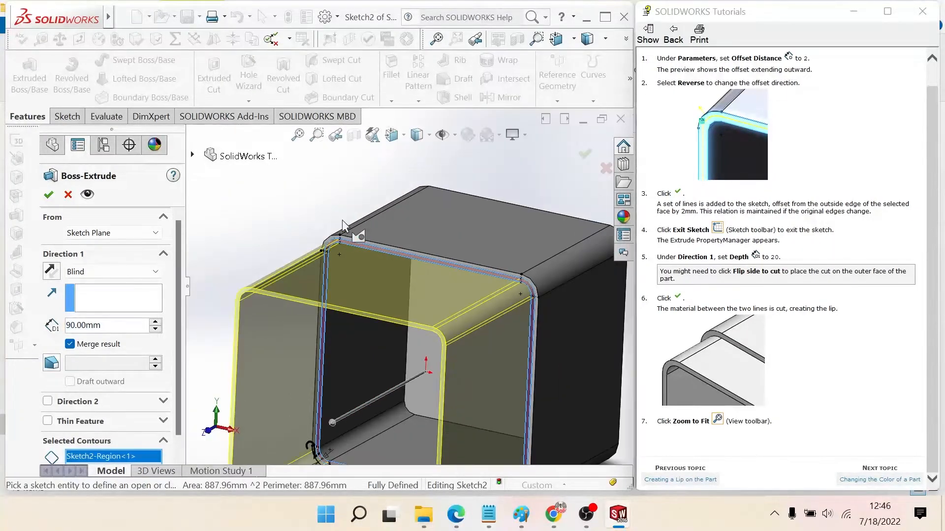
# Set the blind extrusion depth to 20 mm, create the protruding lip, and fit the part in view
pyautogui.scroll(1, 714, 366)
pyautogui.scroll(-1, 703, 387)
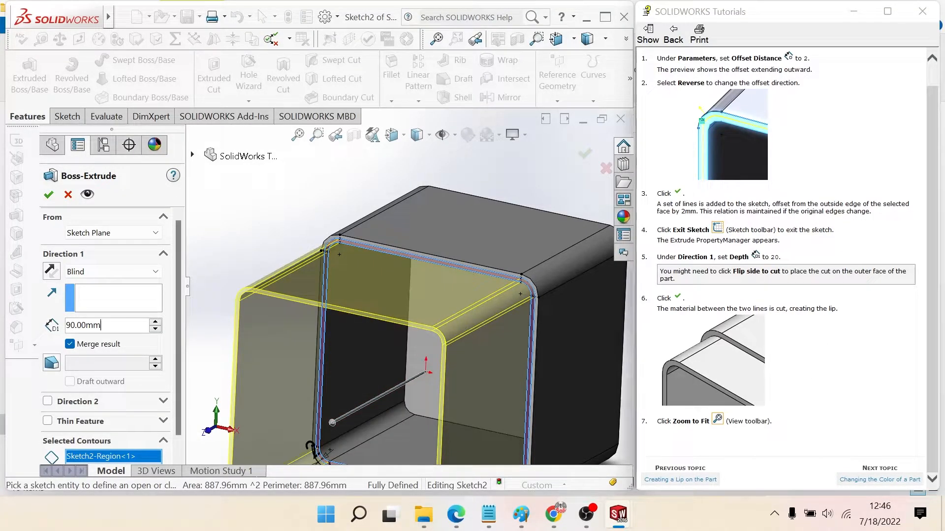
pyautogui.write('20')
pyautogui.press('Return')
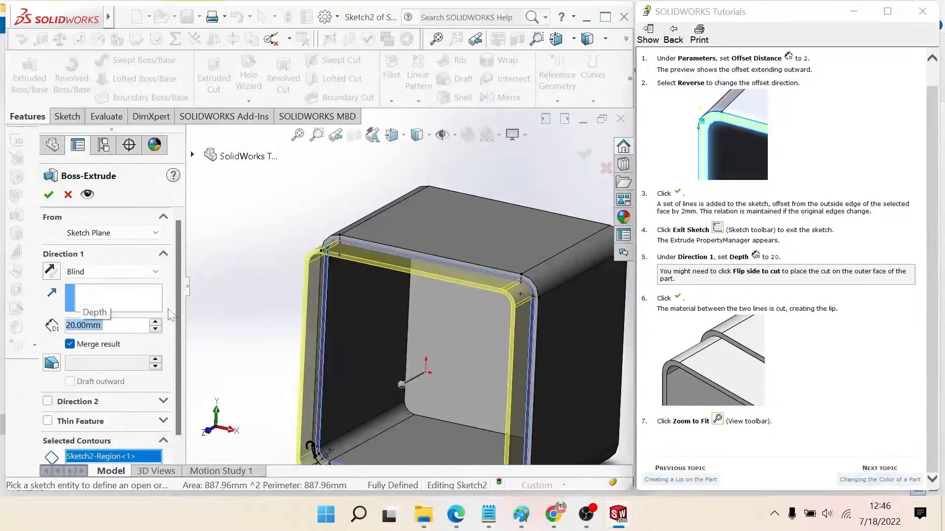
pyautogui.moveTo(290, 331)
pyautogui.mouseDown(button='middle')
pyautogui.moveTo(274, 338)
pyautogui.moveTo(276, 349)
pyautogui.mouseUp(button='middle')
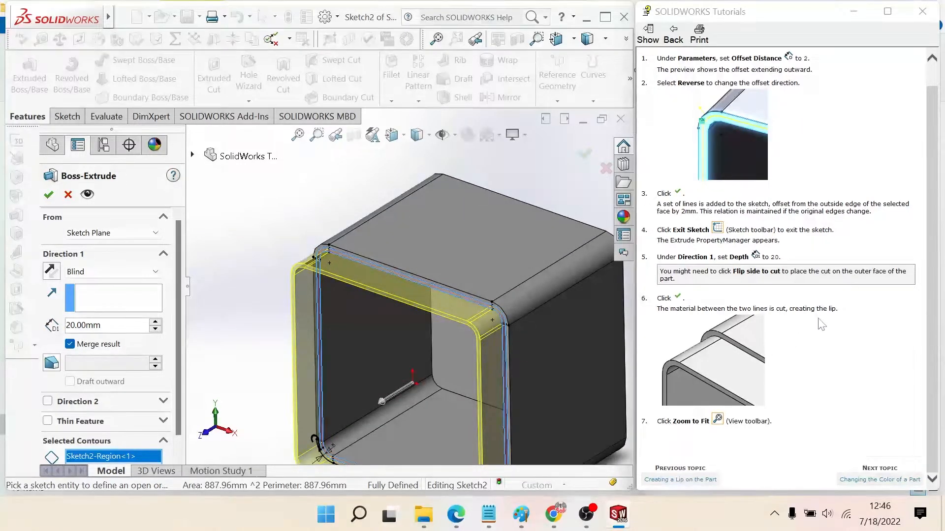
pyautogui.click(48, 195)
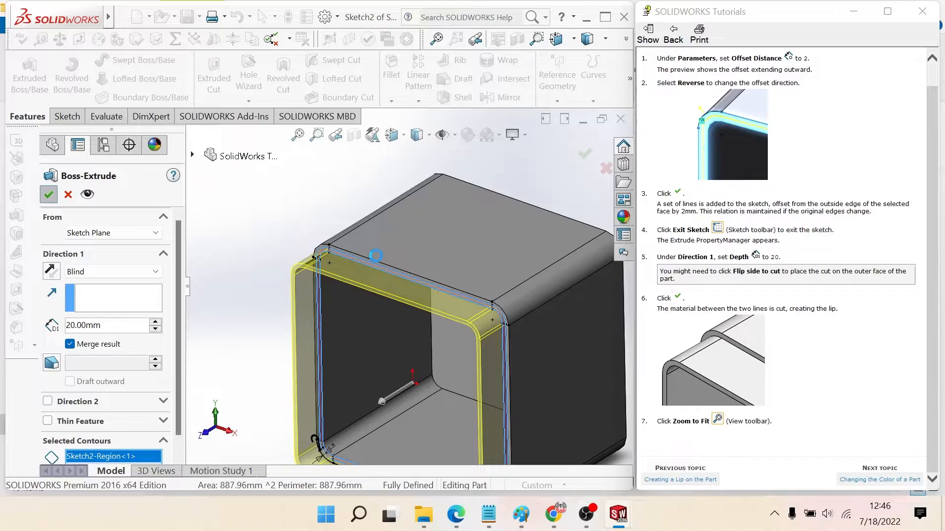
pyautogui.click(274, 211)
pyautogui.press('f')
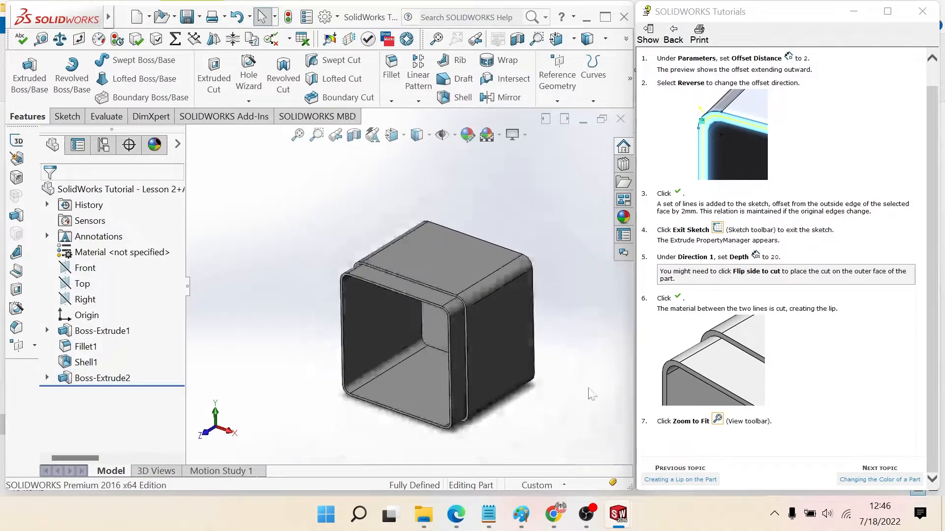
# Open the Changing the Color of a Part tutorial topic
pyautogui.click(898, 481)
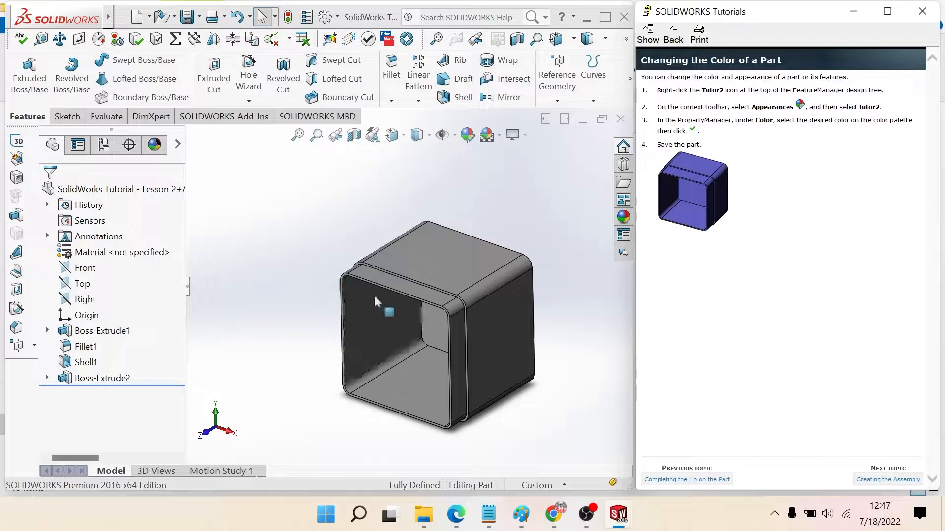
pyautogui.rightClick(427, 250)
pyautogui.click(279, 205)
pyautogui.scroll(2, 529, 300)
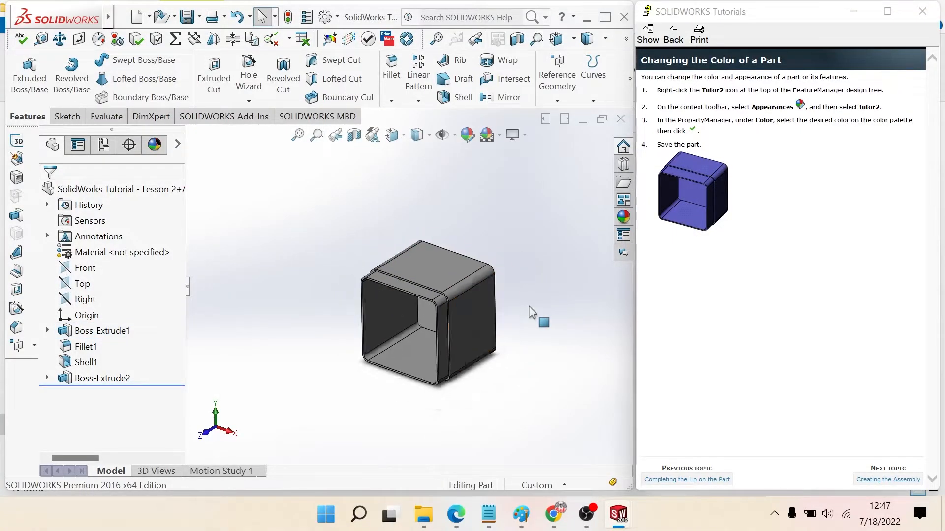
pyautogui.scroll(-3, 529, 313)
# Apply a blue-violet color from the standard palette to the appearance of the whole part
pyautogui.rightClick(348, 229)
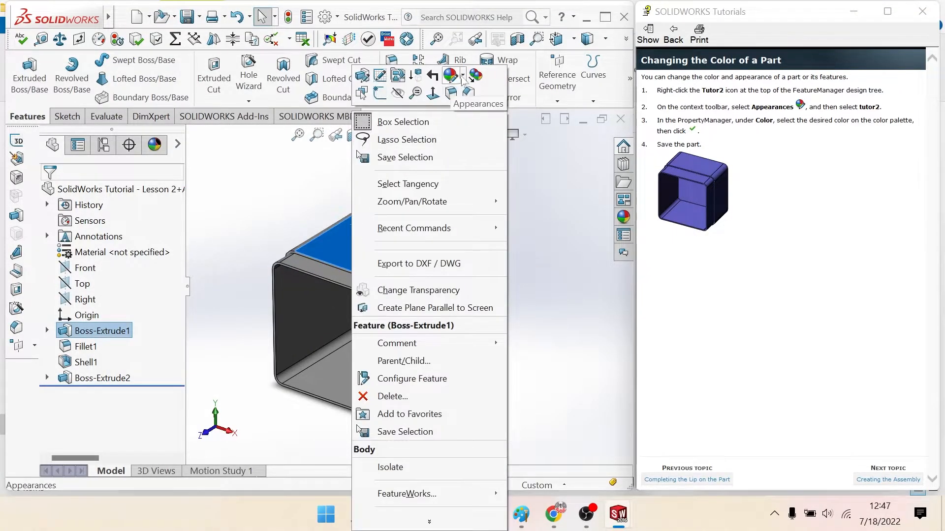
pyautogui.click(463, 76)
pyautogui.click(476, 158)
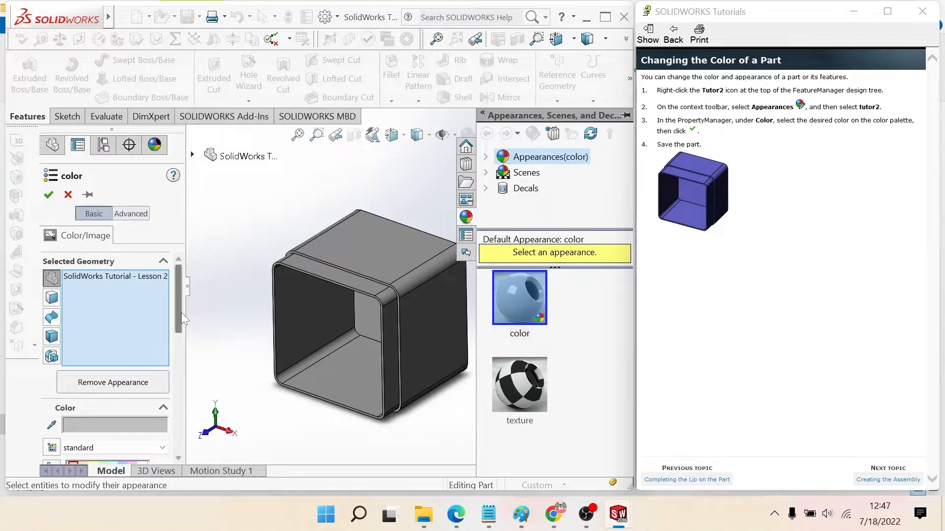
pyautogui.moveTo(181, 312); pyautogui.dragTo(180, 340)
pyautogui.click(122, 393)
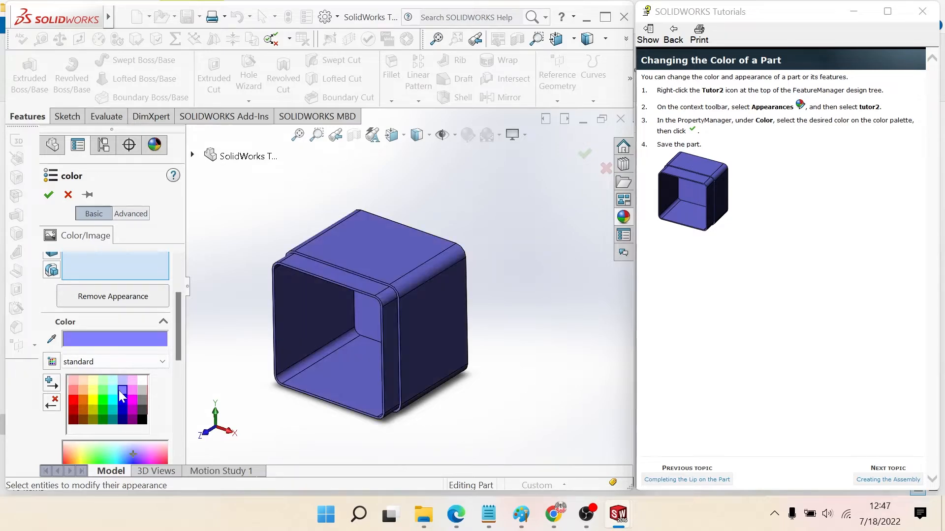
pyautogui.click(49, 195)
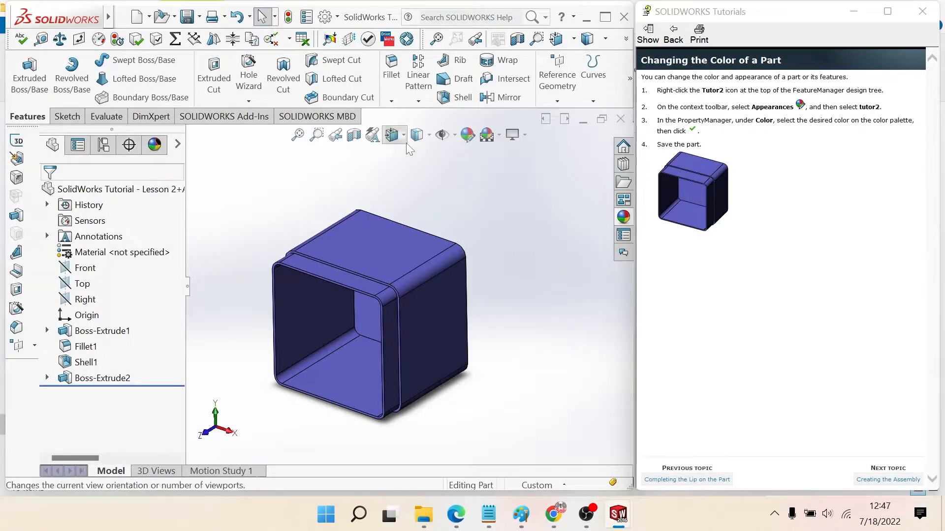
# Display the part as Shaded With Edges and orient the view to Dimetric
pyautogui.click(430, 137)
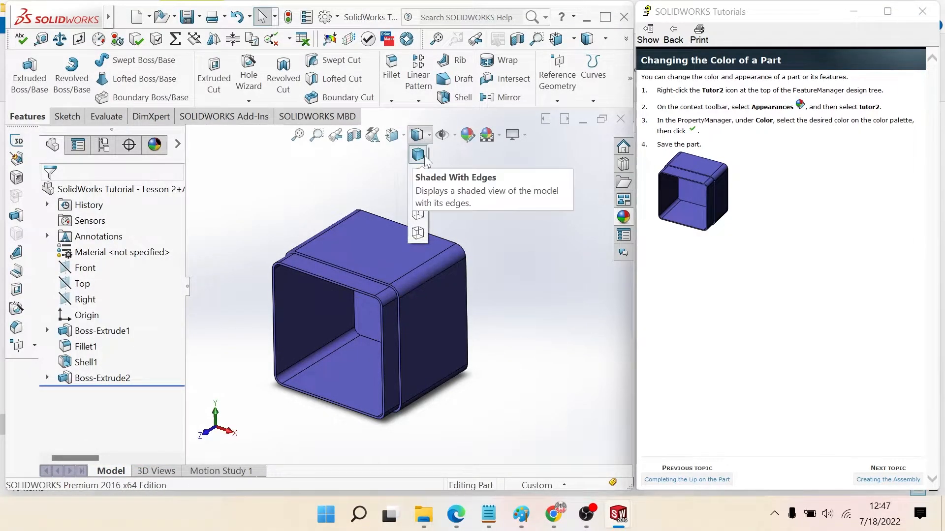
pyautogui.click(425, 155)
pyautogui.click(428, 135)
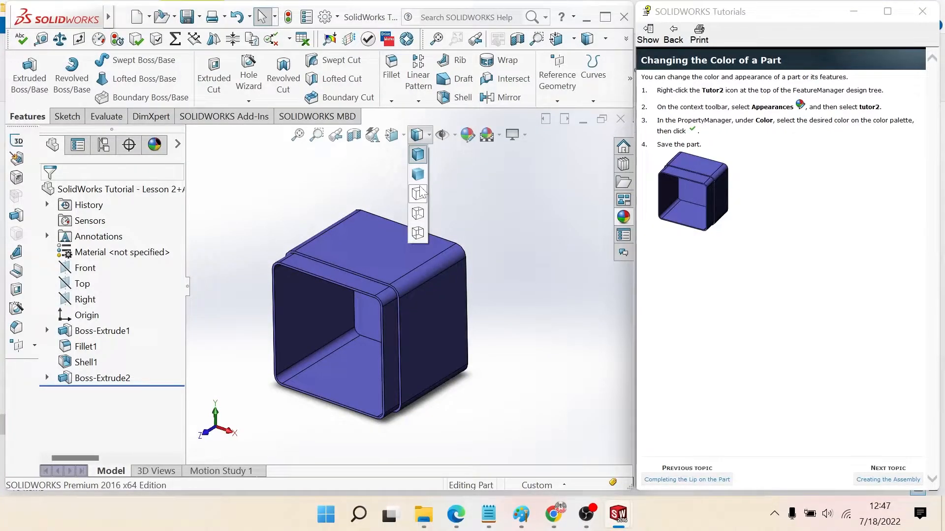
pyautogui.click(391, 135)
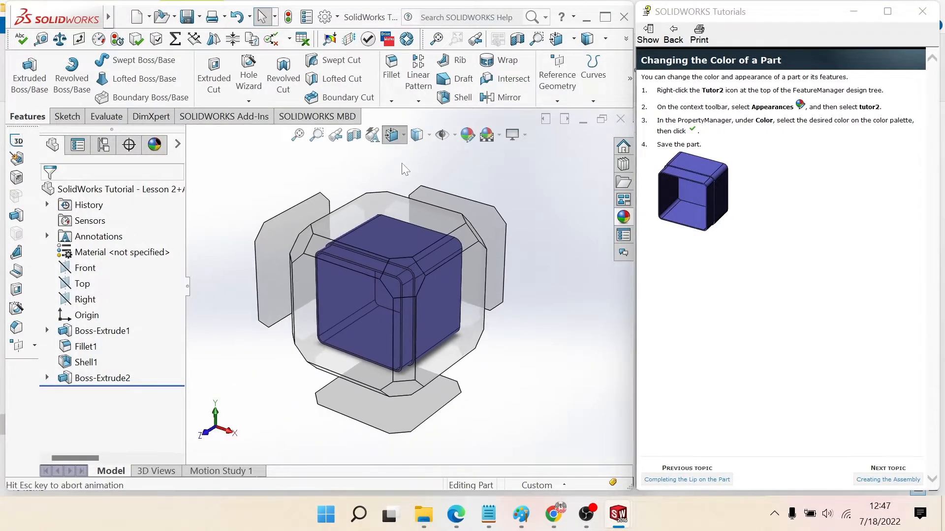
pyautogui.click(483, 176)
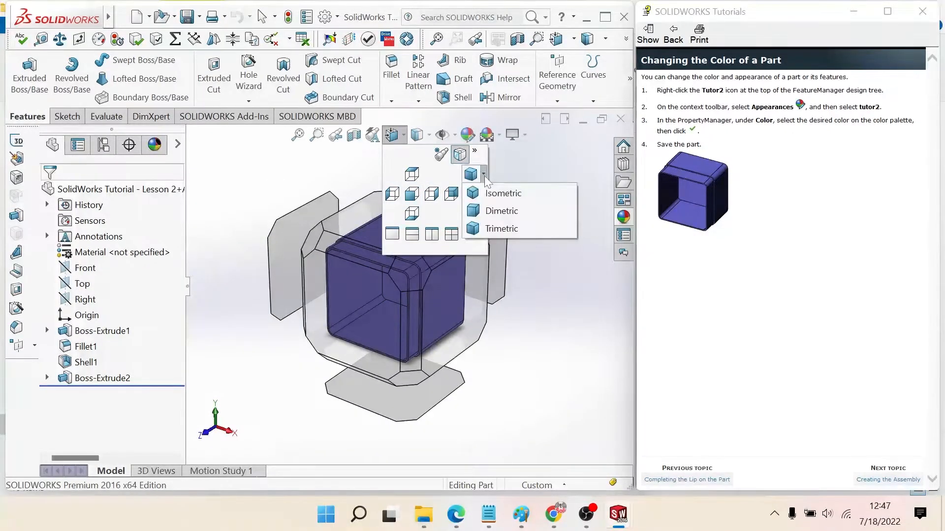
pyautogui.click(495, 212)
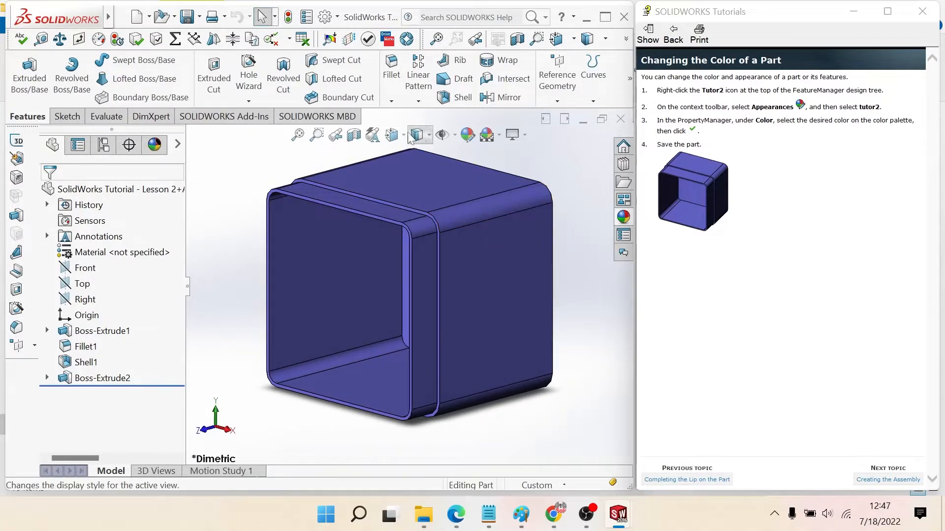
# Orient the part view to Isometric and finish with the Trimetric view
pyautogui.click(404, 140)
pyautogui.click(484, 175)
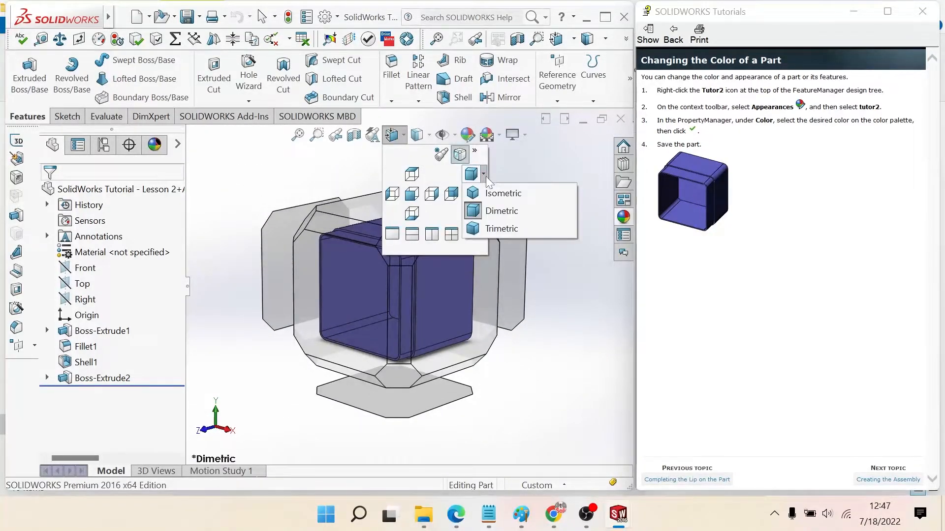
pyautogui.click(487, 192)
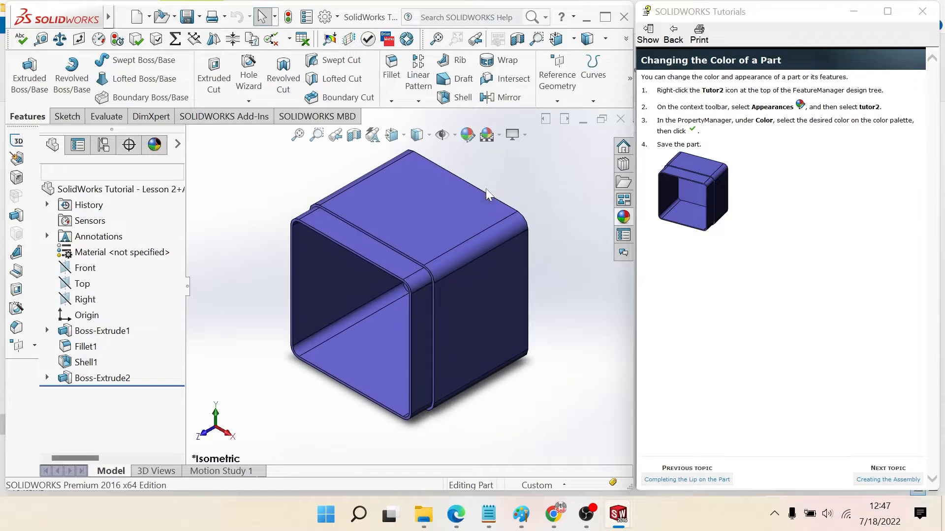
pyautogui.click(403, 142)
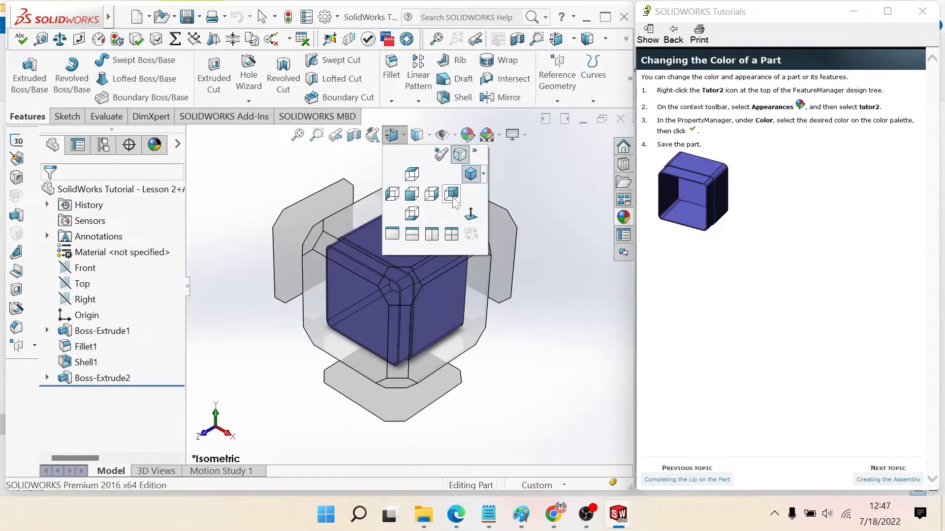
pyautogui.click(483, 175)
pyautogui.click(495, 227)
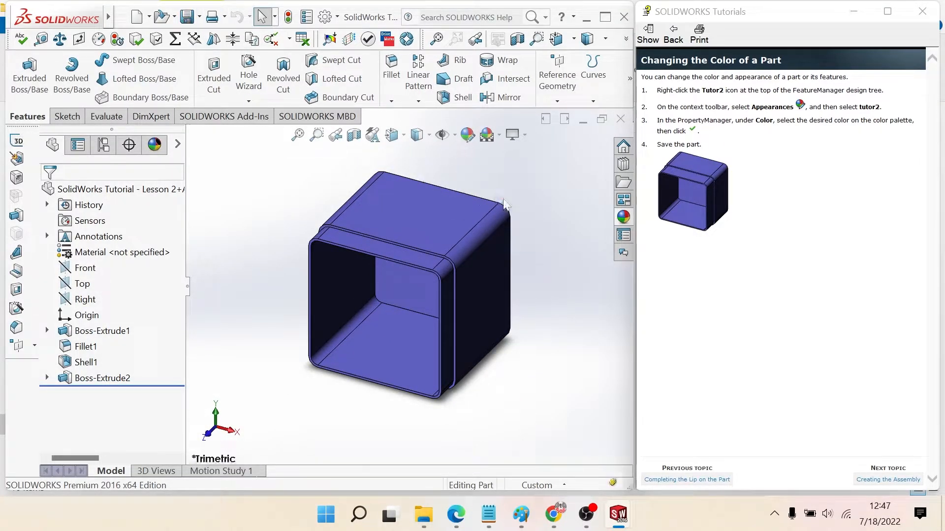
# Minimize the part document, make an assembly from it, and place the Lesson 2 part as the first component
pyautogui.click(583, 121)
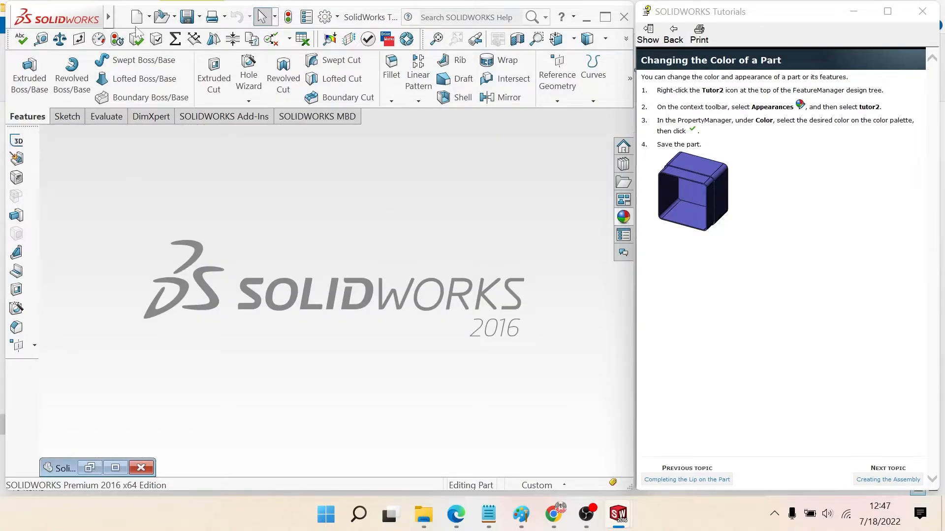
pyautogui.click(148, 16)
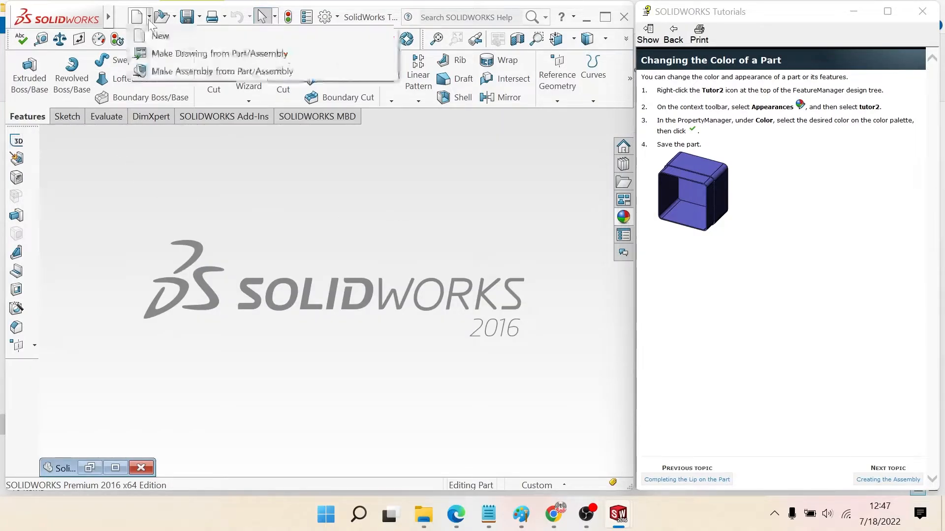
pyautogui.click(162, 71)
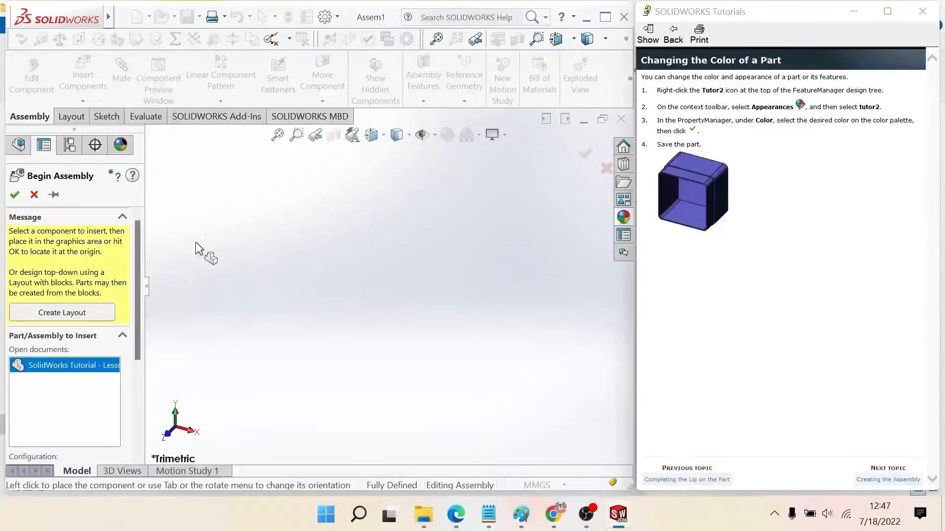
pyautogui.click(419, 319)
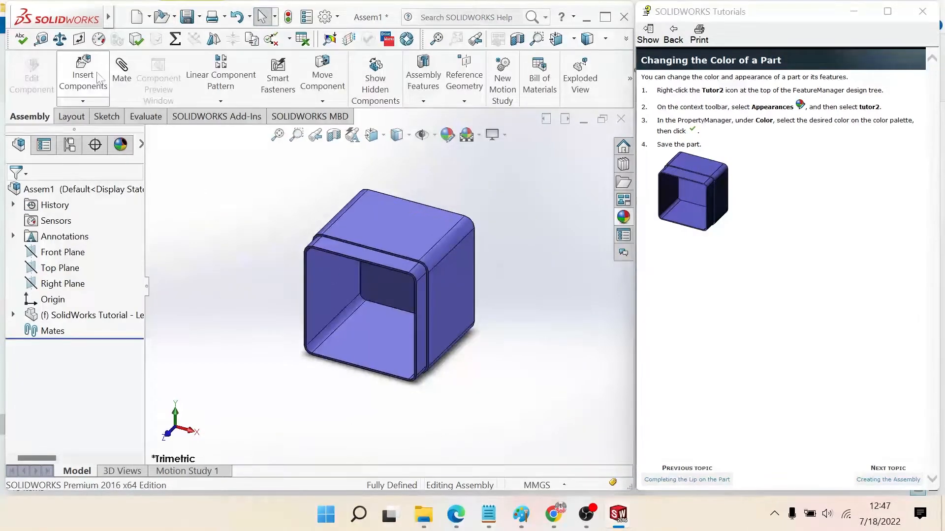
# Insert the SolidWorks Tutorial - Lesson 1 part into the assembly, placed in front of the box's open end
pyautogui.click(82, 73)
pyautogui.click(65, 449)
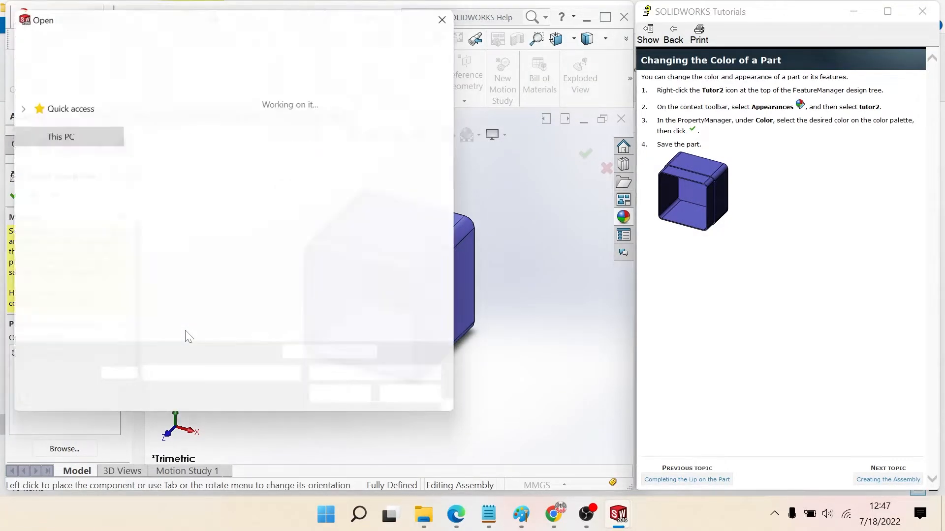
pyautogui.click(340, 379)
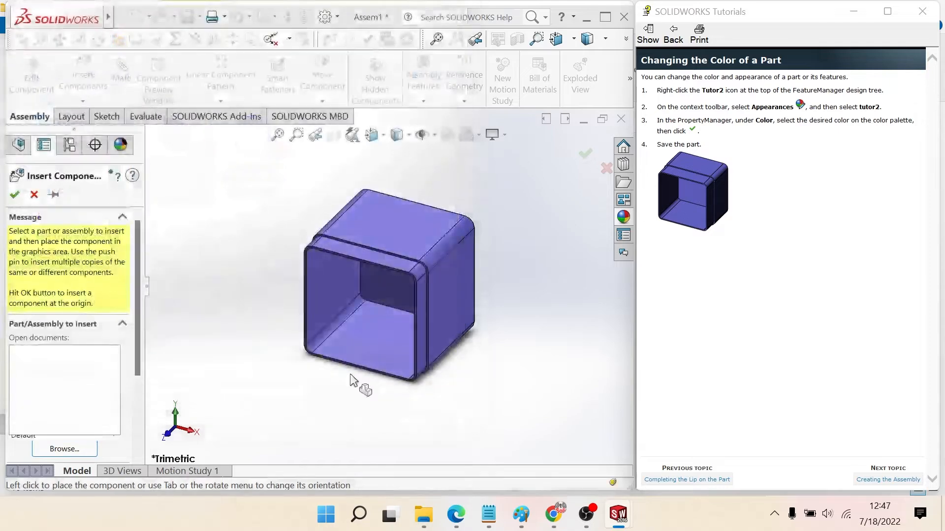
pyautogui.click(317, 344)
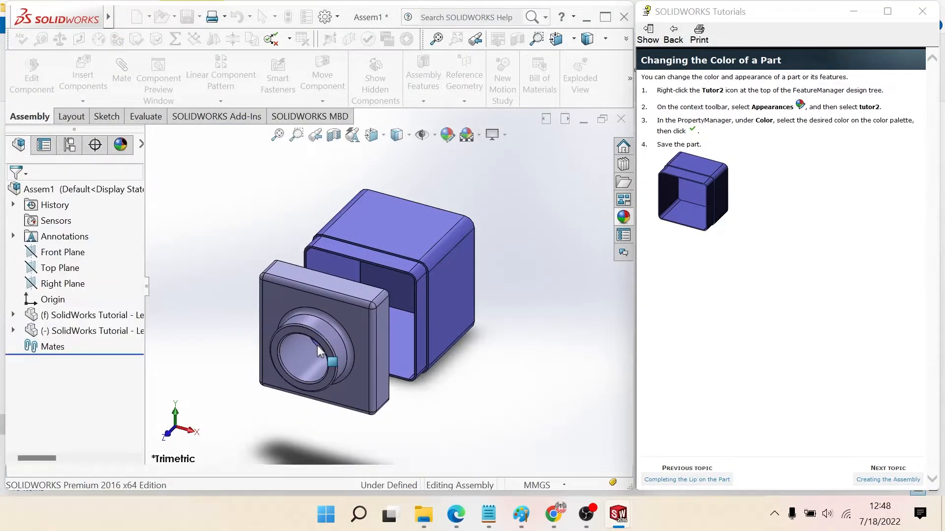
# Move the Lesson 1 component close to the lipped opening of the box
pyautogui.moveTo(344, 317); pyautogui.dragTo(218, 305, button='middle')
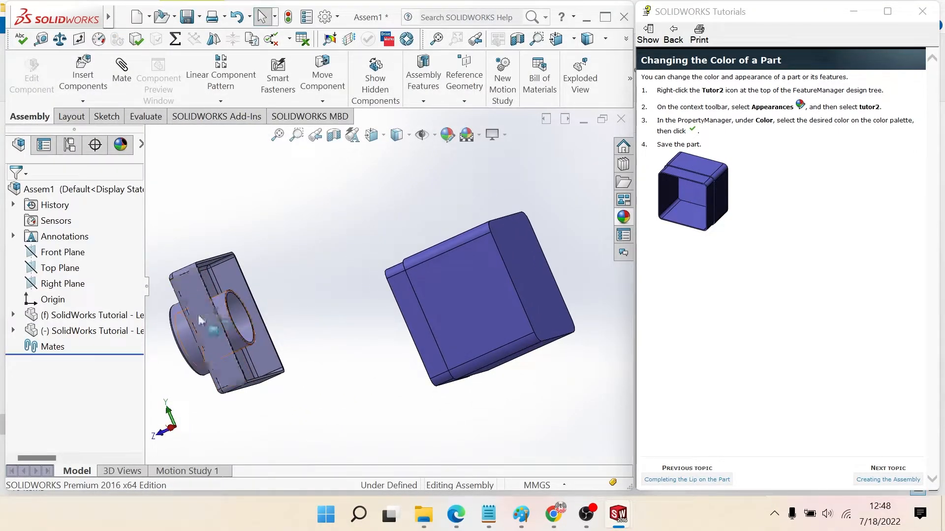
pyautogui.moveTo(198, 316); pyautogui.dragTo(363, 324)
pyautogui.scroll(-3, 375, 321)
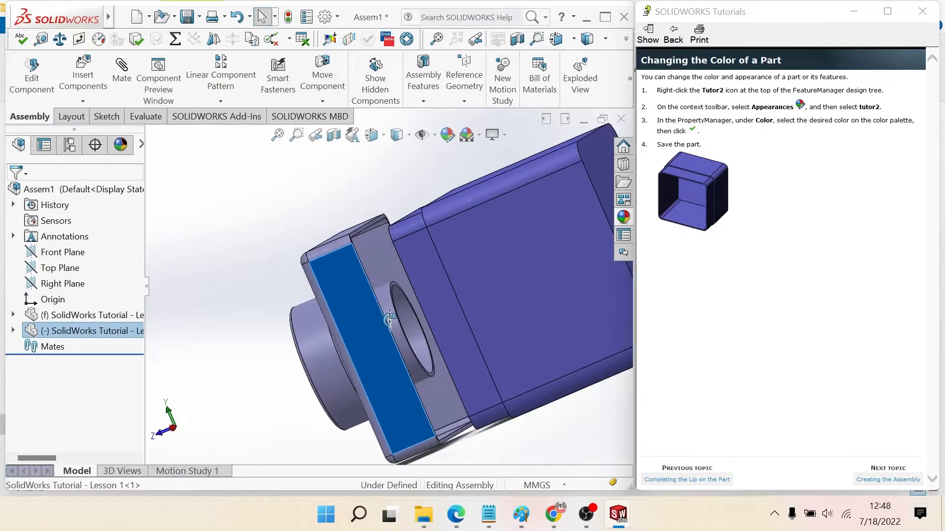
pyautogui.moveTo(389, 319); pyautogui.dragTo(460, 335, button='middle')
pyautogui.scroll(4, 413, 333)
pyautogui.click(519, 375)
pyautogui.scroll(2, 474, 330)
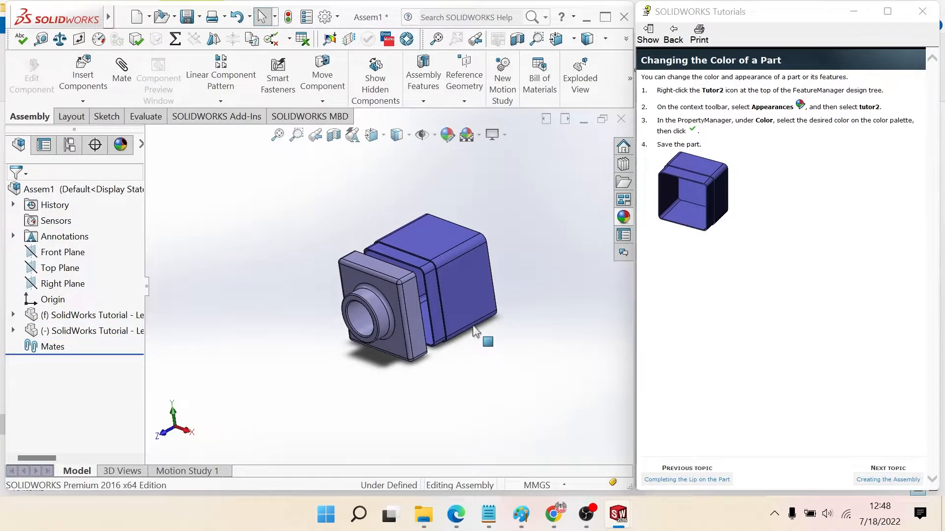
# Add a coincident mate between the rear rim face of the Lesson 1 component and the shoulder face behind the box's lip
pyautogui.scroll(-5, 374, 238)
pyautogui.moveTo(371, 239); pyautogui.dragTo(265, 266, button='middle')
pyautogui.scroll(-5, 304, 280)
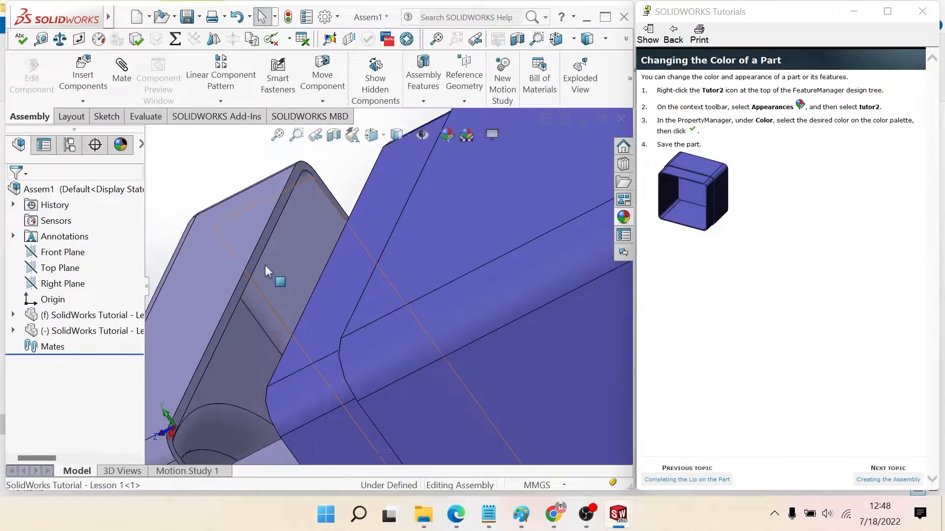
pyautogui.scroll(-2, 266, 266)
pyautogui.click(293, 284)
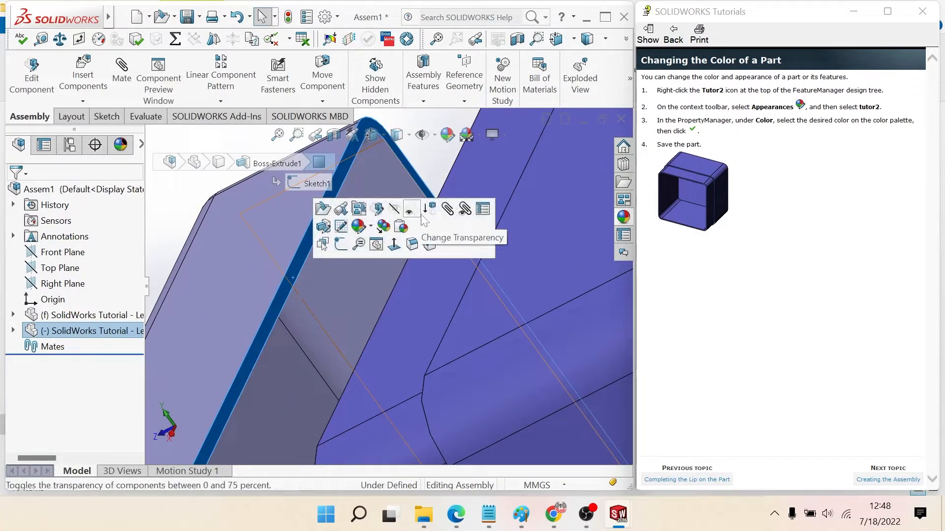
pyautogui.click(448, 210)
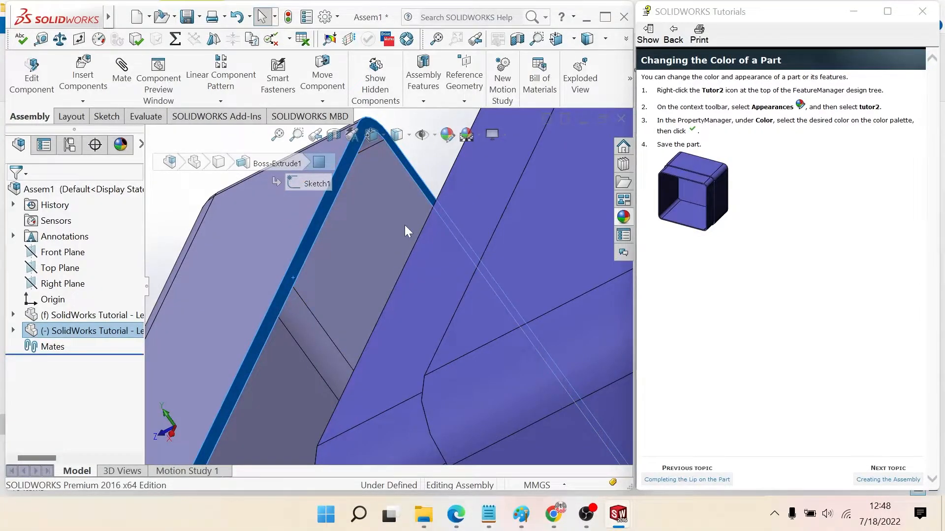
pyautogui.scroll(3, 404, 226)
pyautogui.moveTo(404, 225); pyautogui.dragTo(468, 215, button='middle')
pyautogui.scroll(-5, 460, 246)
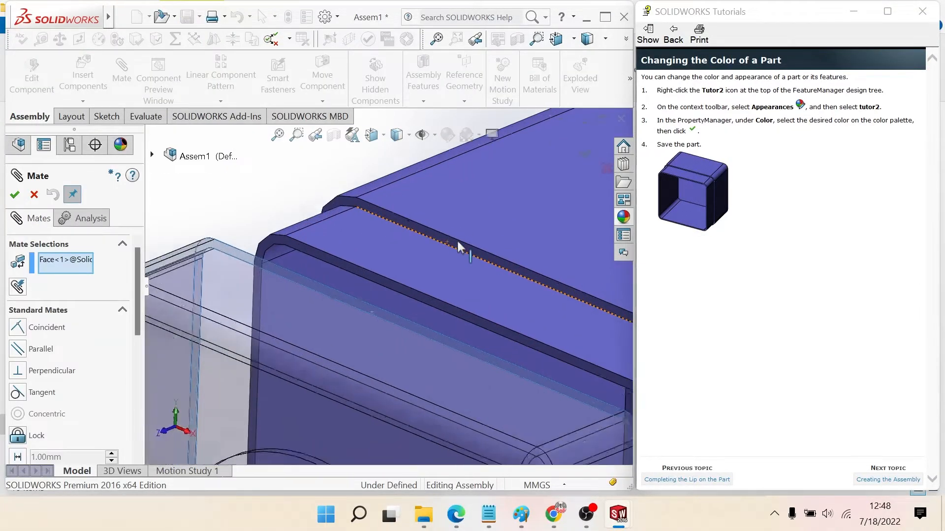
pyautogui.click(439, 256)
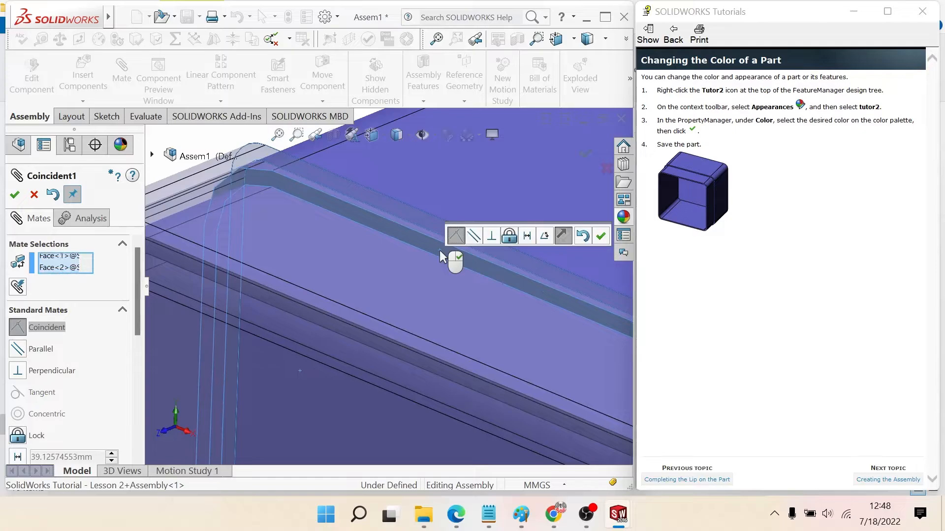
pyautogui.click(601, 238)
# Add a coincident mate between the bottom outer faces of the Lesson 1 component and the box
pyautogui.scroll(5, 412, 253)
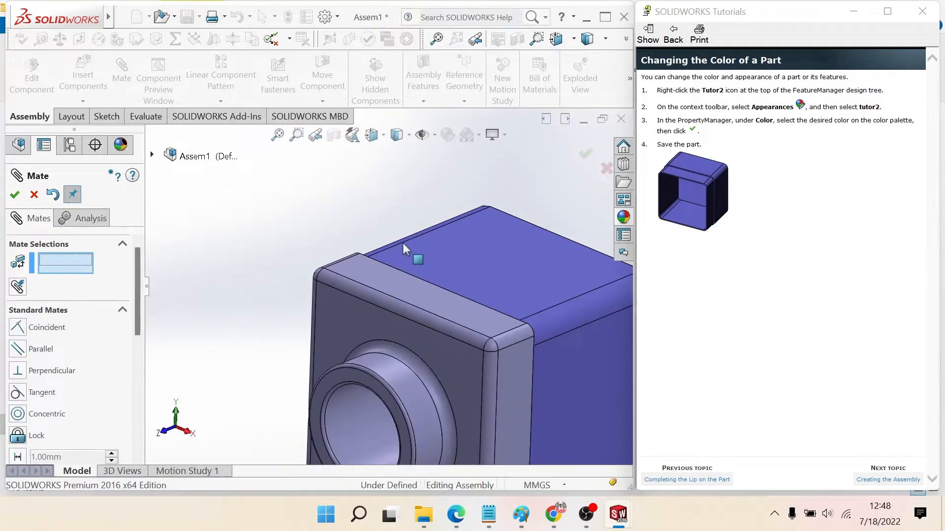
pyautogui.moveTo(401, 269)
pyautogui.mouseDown(button='middle')
pyautogui.moveTo(397, 232)
pyautogui.moveTo(409, 256)
pyautogui.mouseUp(button='middle')
pyautogui.scroll(-5, 429, 395)
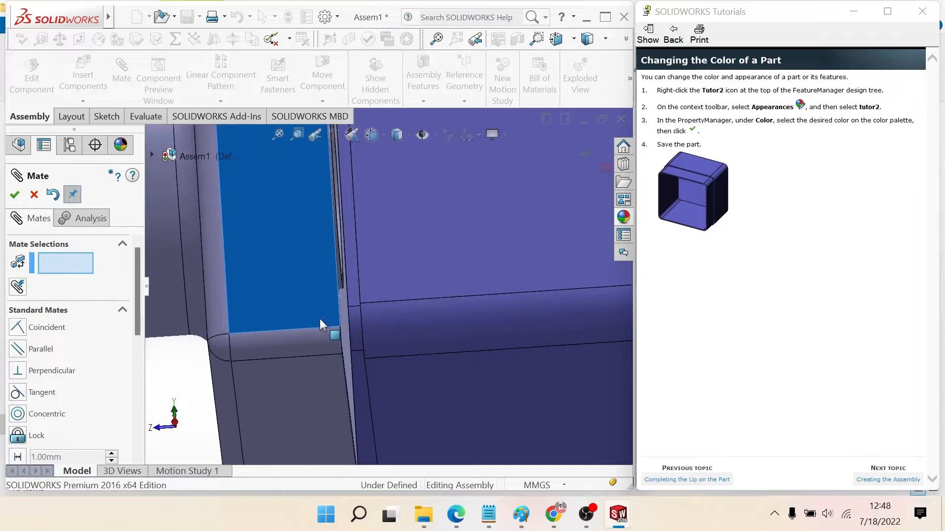
pyautogui.scroll(6, 326, 330)
pyautogui.scroll(-3, 369, 325)
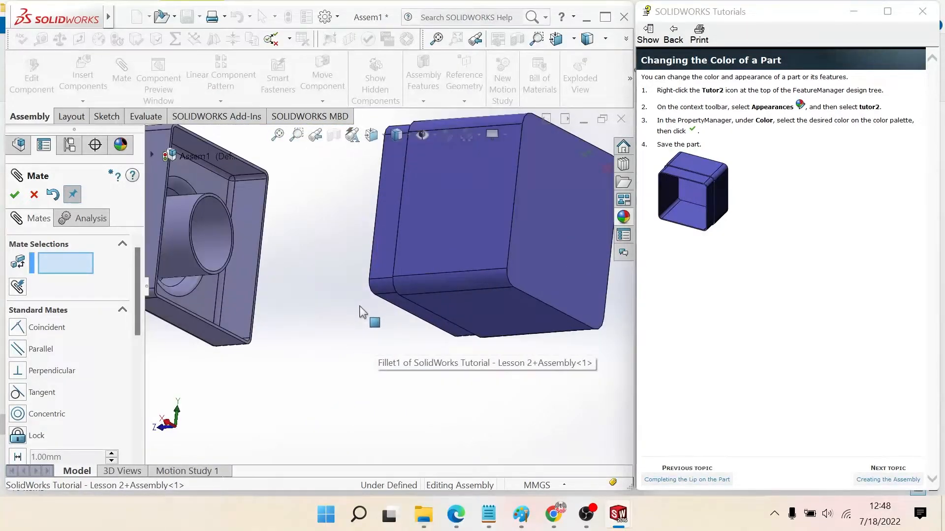
pyautogui.moveTo(363, 316); pyautogui.dragTo(395, 287, button='middle')
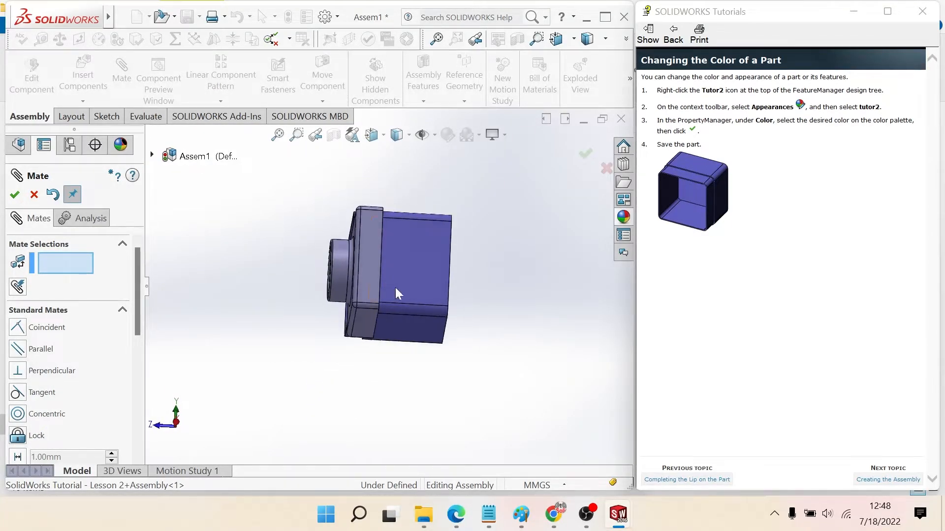
pyautogui.scroll(-3, 367, 320)
pyautogui.click(367, 318)
pyautogui.click(435, 323)
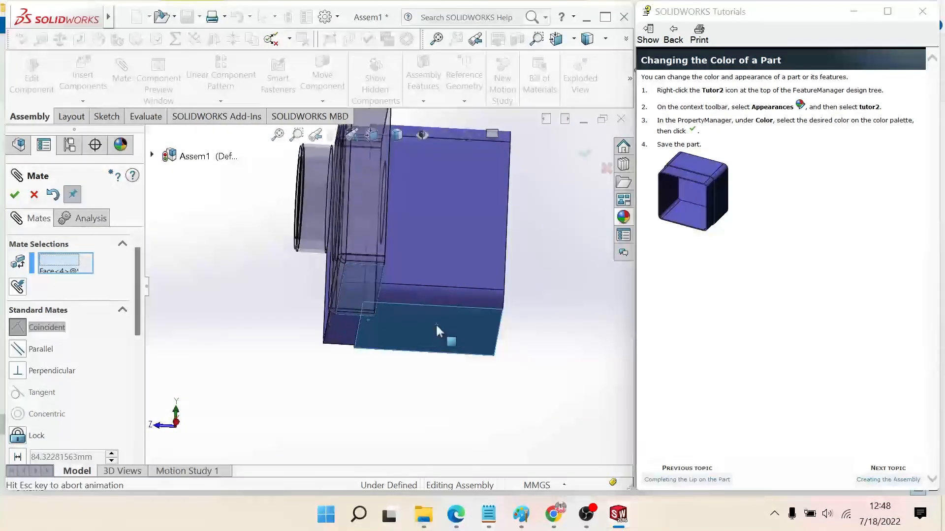
pyautogui.click(598, 344)
# Add a coincident mate between the matching outer side faces of the Lesson 1 component and the box
pyautogui.moveTo(391, 235); pyautogui.dragTo(376, 212, button='middle')
pyautogui.click(408, 294)
pyautogui.click(420, 314)
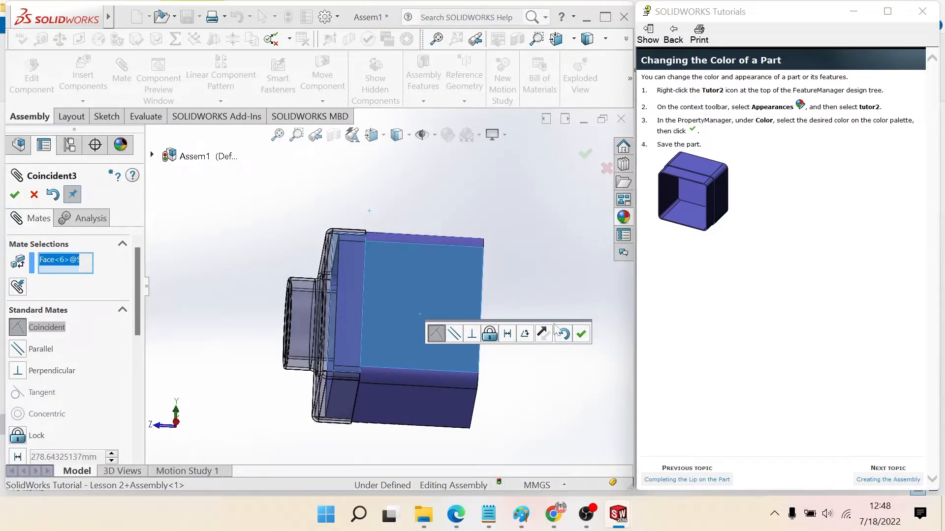
pyautogui.click(582, 335)
# Inspect the joint between the two components, close the Mate command, and orient the assembly to Trimetric
pyautogui.scroll(-6, 354, 295)
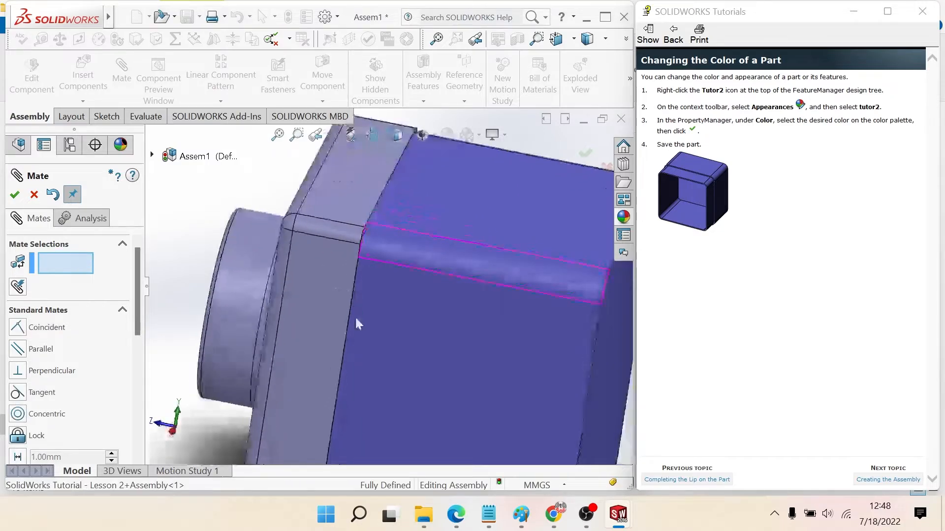
pyautogui.scroll(6, 369, 256)
pyautogui.moveTo(368, 278); pyautogui.dragTo(433, 289, button='middle')
pyautogui.scroll(-5, 396, 277)
pyautogui.scroll(6, 397, 277)
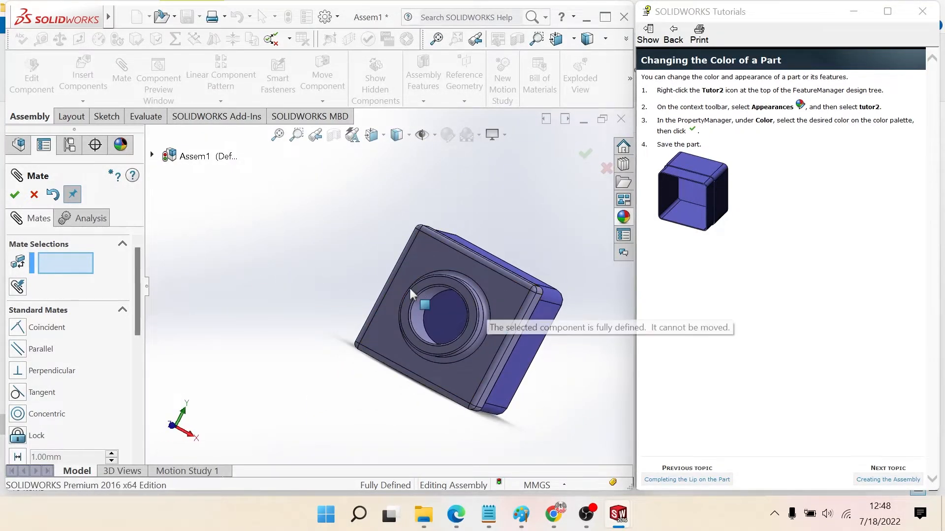
pyautogui.click(34, 195)
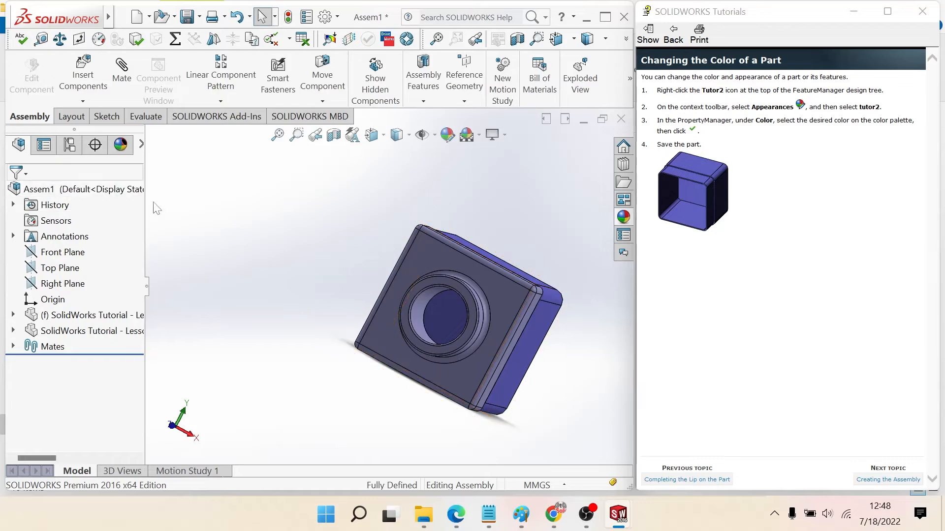
pyautogui.click(371, 134)
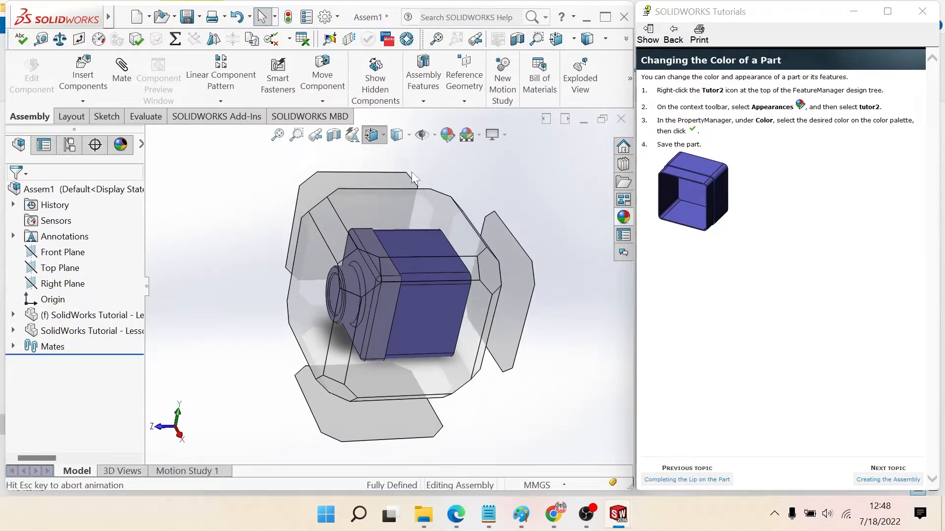
pyautogui.click(449, 174)
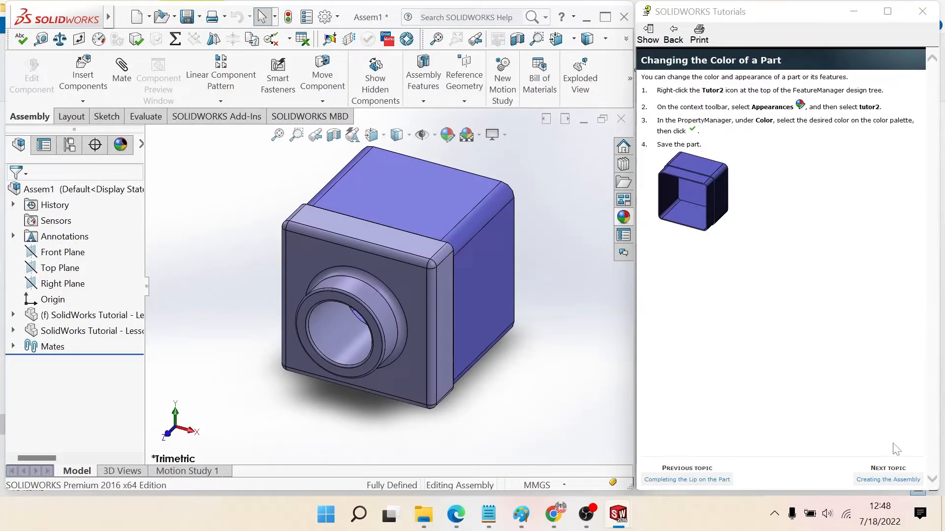
# Advance through the tutorial topics to Using Display States
pyautogui.click(916, 480)
pyautogui.click(917, 480)
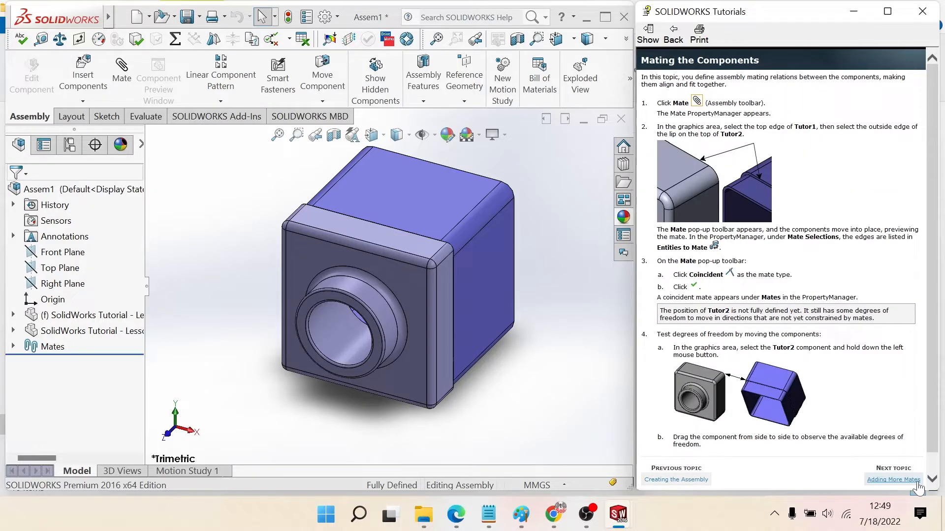
pyautogui.click(917, 481)
pyautogui.click(916, 481)
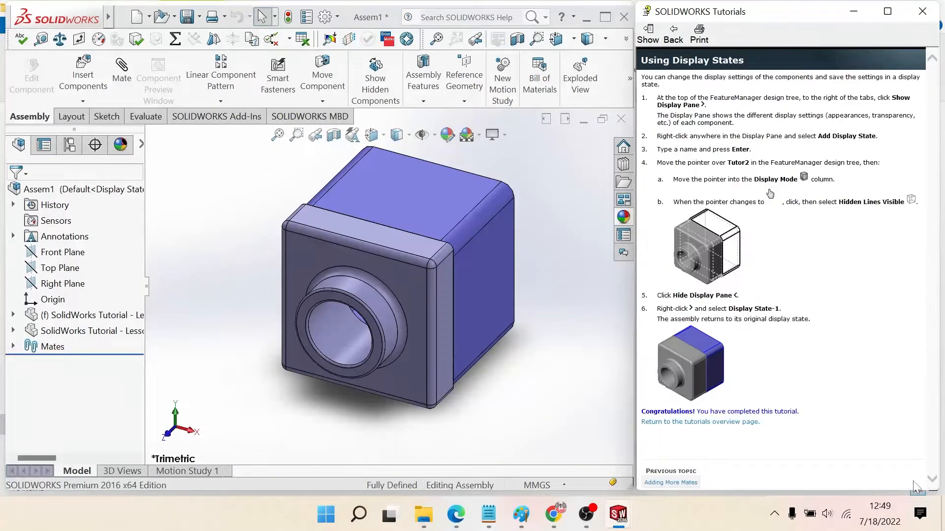
# Open the Lesson 1 component in its own part document from the assembly
pyautogui.scroll(3, 490, 343)
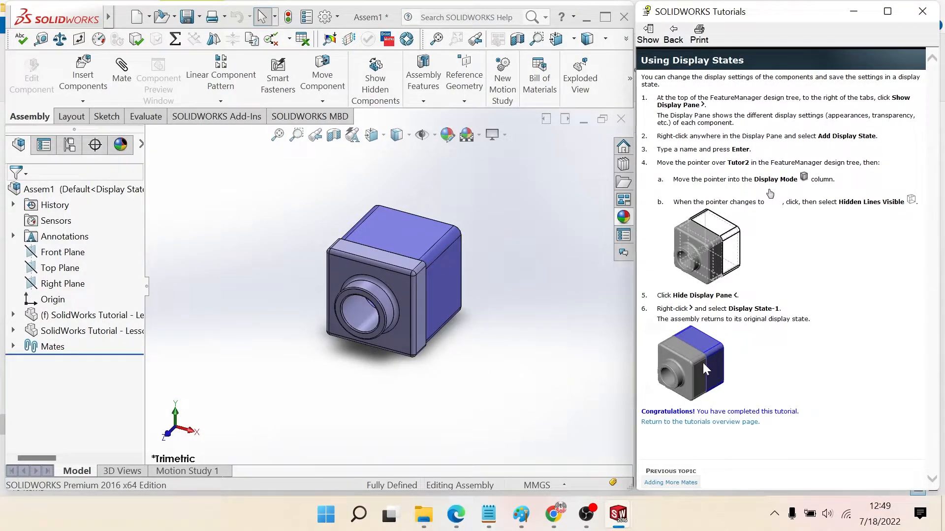
pyautogui.scroll(-6, 498, 295)
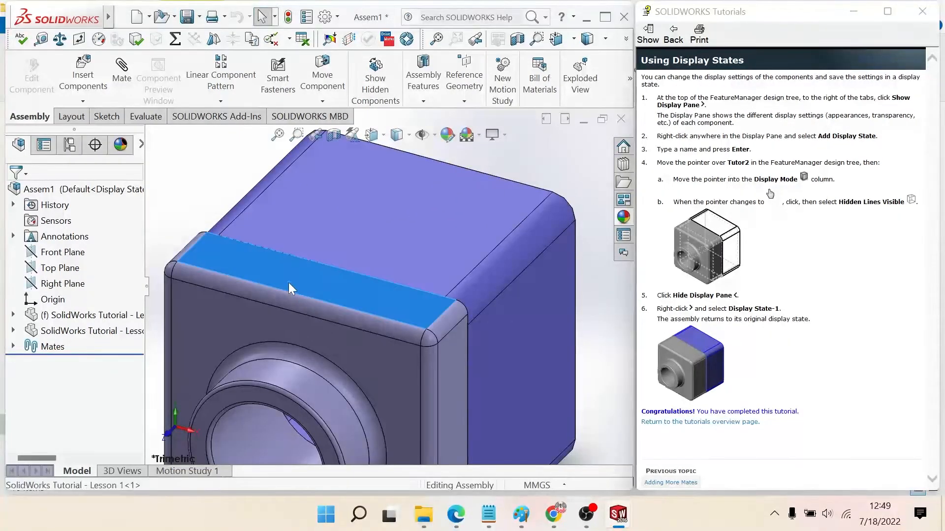
pyautogui.rightClick(290, 251)
pyautogui.click(299, 10)
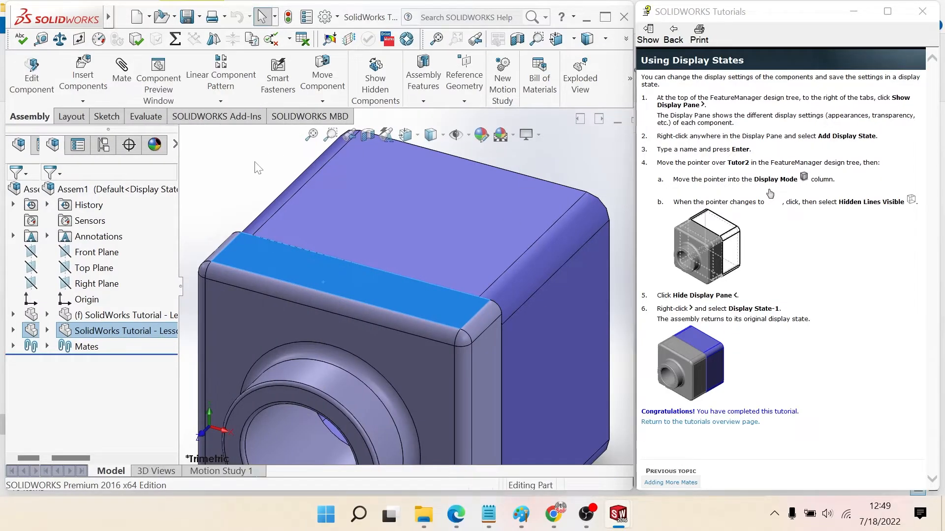
# Delete the Fillet2 feature from the Lesson 1 part
pyautogui.click(83, 379)
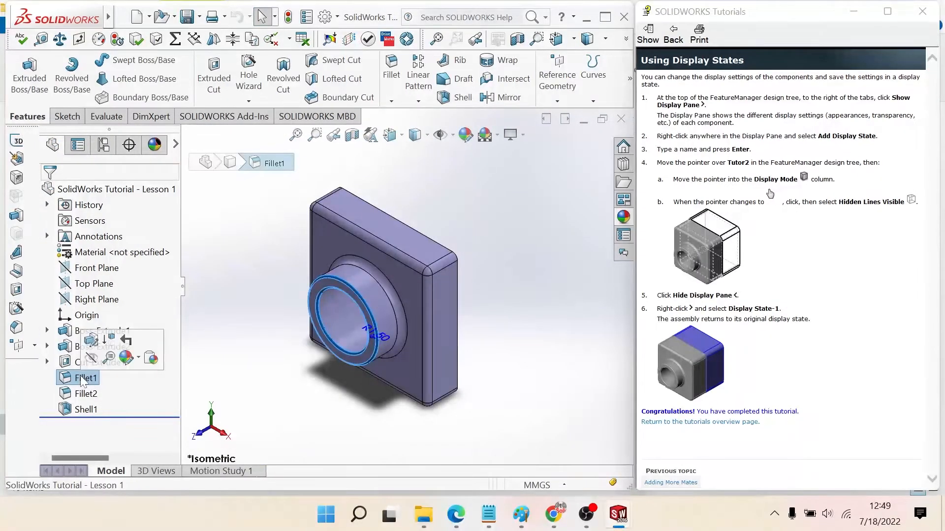
pyautogui.click(85, 395)
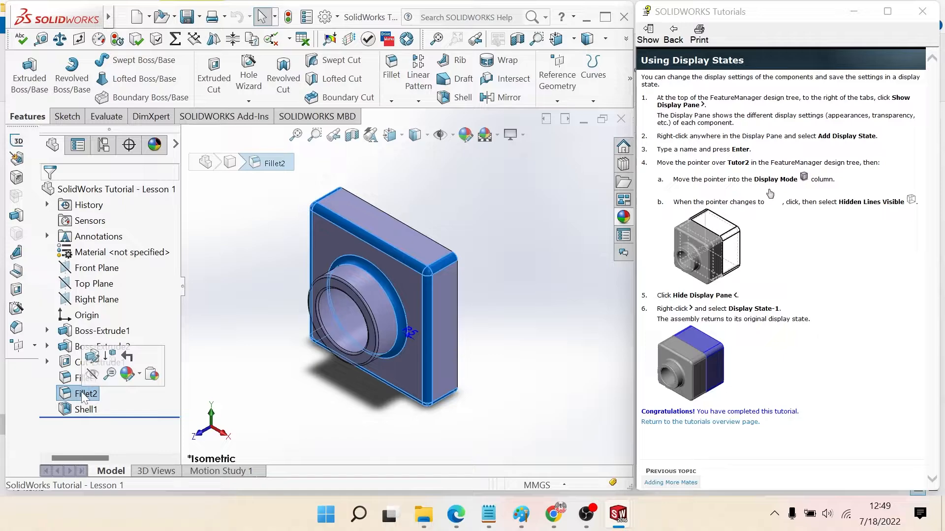
pyautogui.rightClick(84, 397)
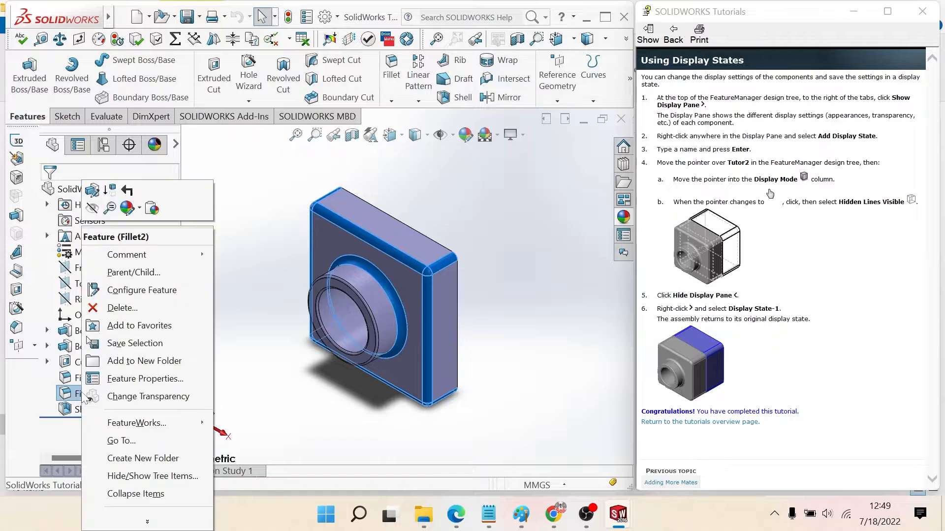
pyautogui.click(92, 311)
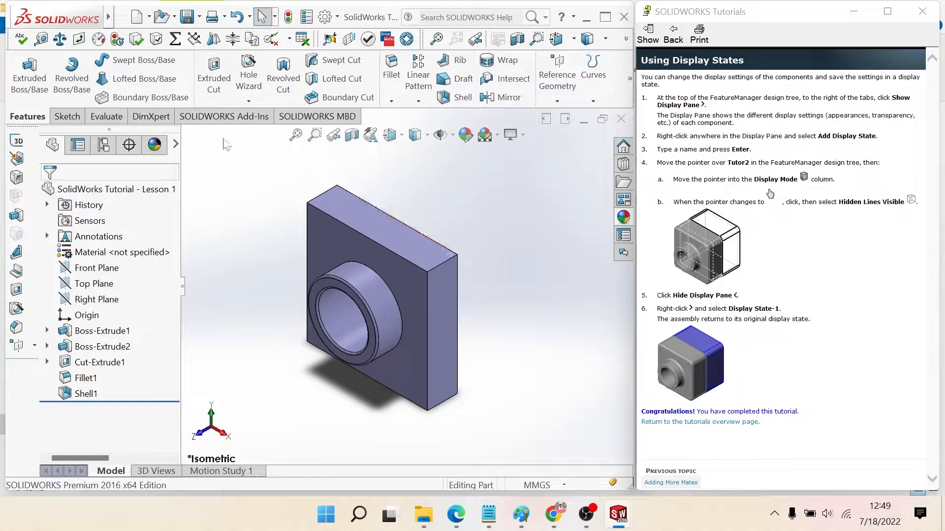
# Try to fillet the four short corner edges of the square base with a 10 mm radius, and cancel the command
pyautogui.click(434, 254)
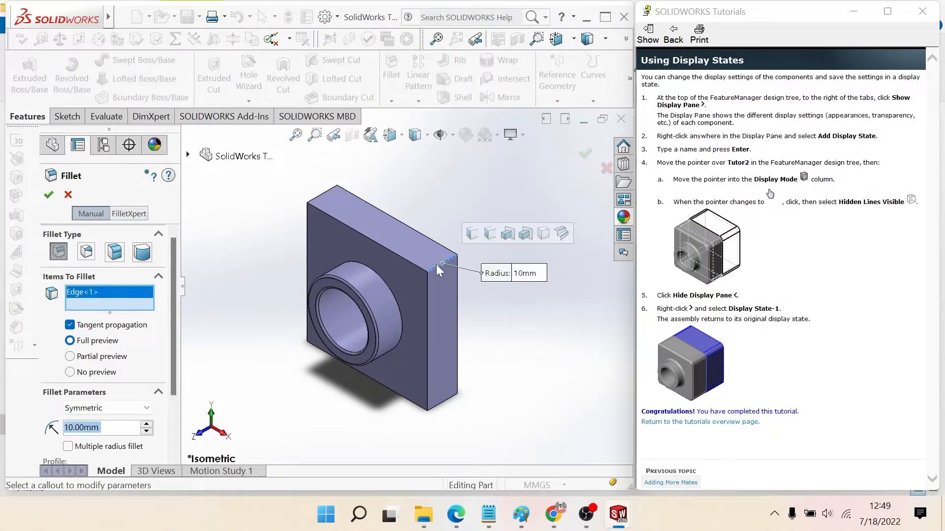
pyautogui.click(319, 199)
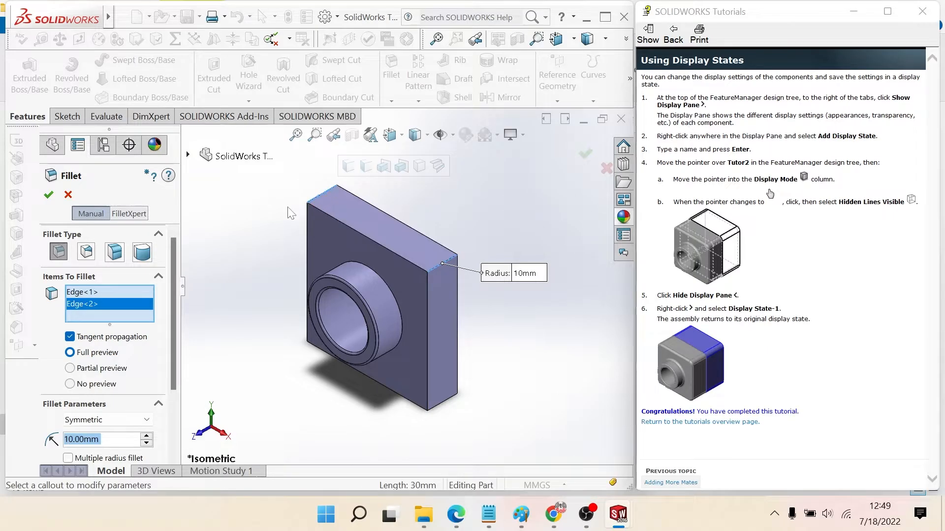
pyautogui.moveTo(279, 207); pyautogui.dragTo(406, 274, button='middle')
pyautogui.scroll(-3, 443, 295)
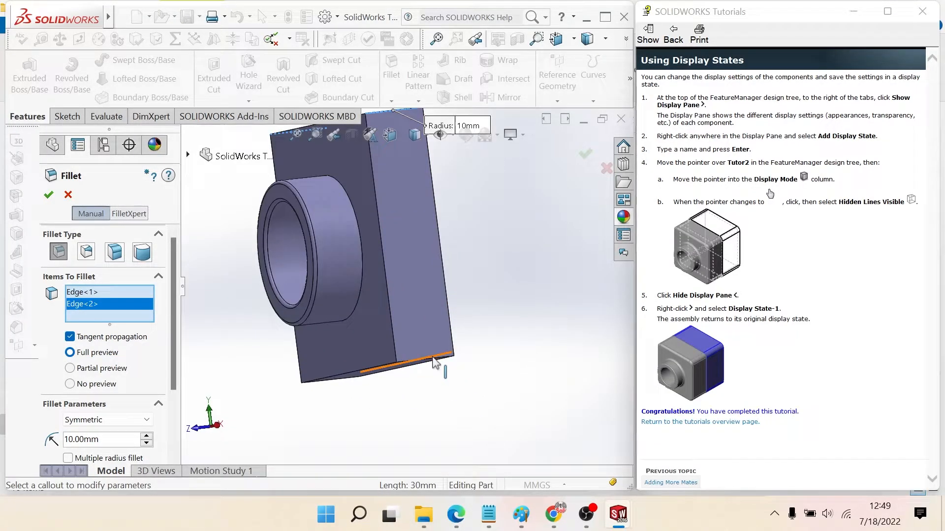
pyautogui.click(437, 366)
pyautogui.moveTo(446, 368); pyautogui.dragTo(240, 389, button='middle')
pyautogui.click(270, 363)
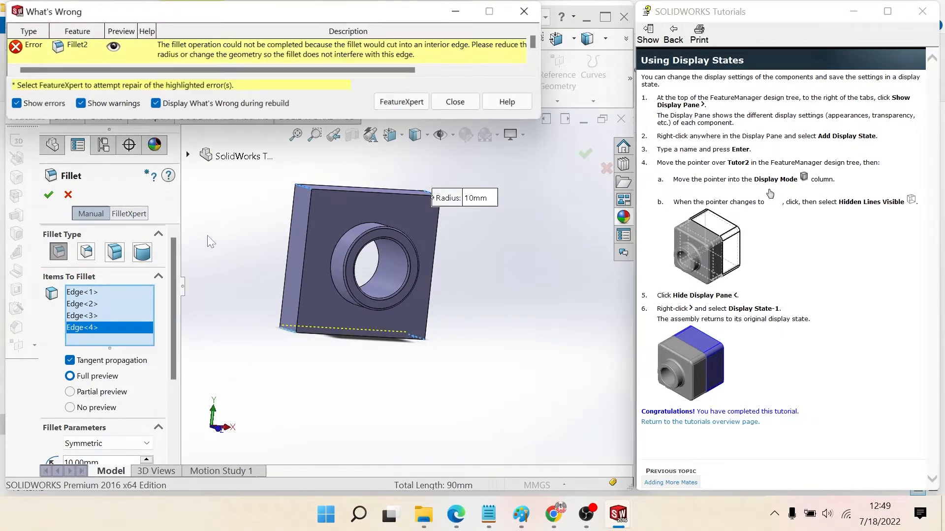
pyautogui.click(460, 103)
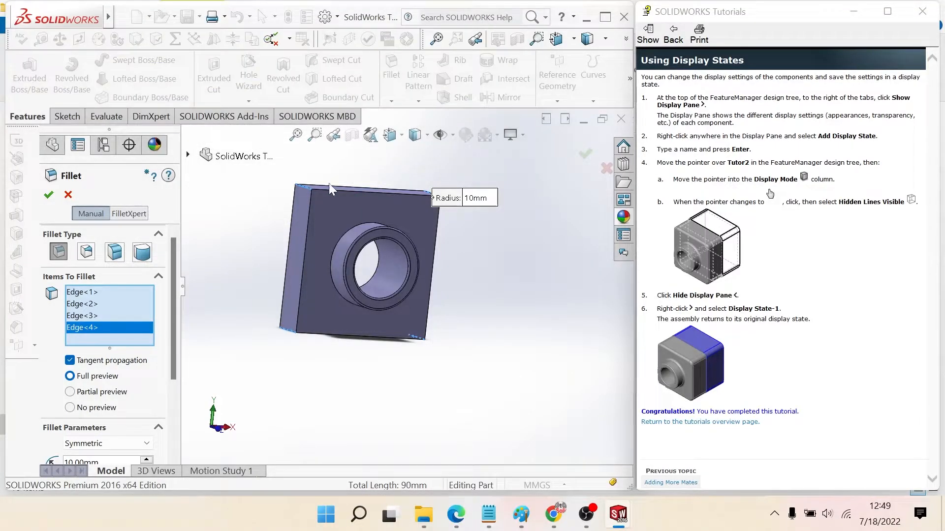
pyautogui.click(68, 195)
# Try to fillet only one upper short corner edge of the square base with a 10 mm radius
pyautogui.moveTo(249, 252); pyautogui.dragTo(373, 301, button='middle')
pyautogui.scroll(-2, 373, 298)
pyautogui.moveTo(415, 278); pyautogui.dragTo(359, 314, button='middle')
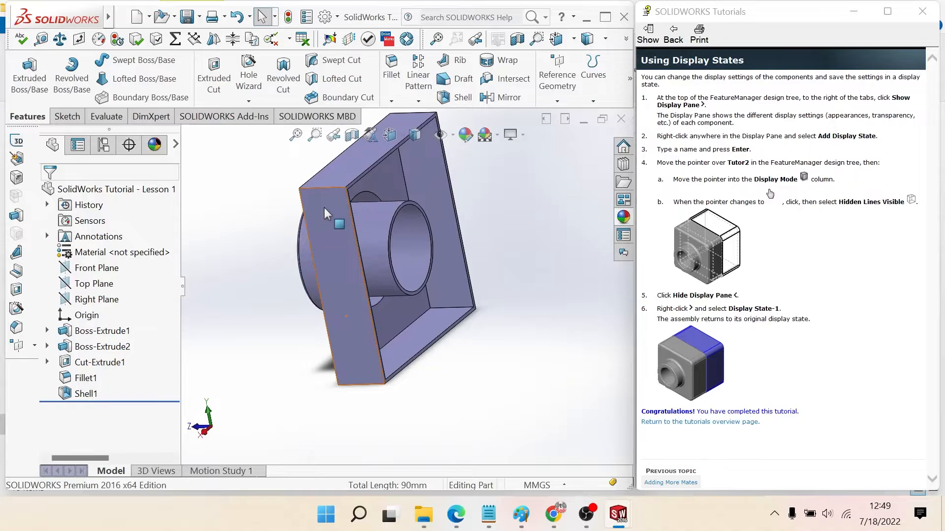
pyautogui.scroll(-2, 325, 208)
pyautogui.moveTo(325, 208); pyautogui.dragTo(422, 261, button='middle')
pyautogui.scroll(2, 424, 258)
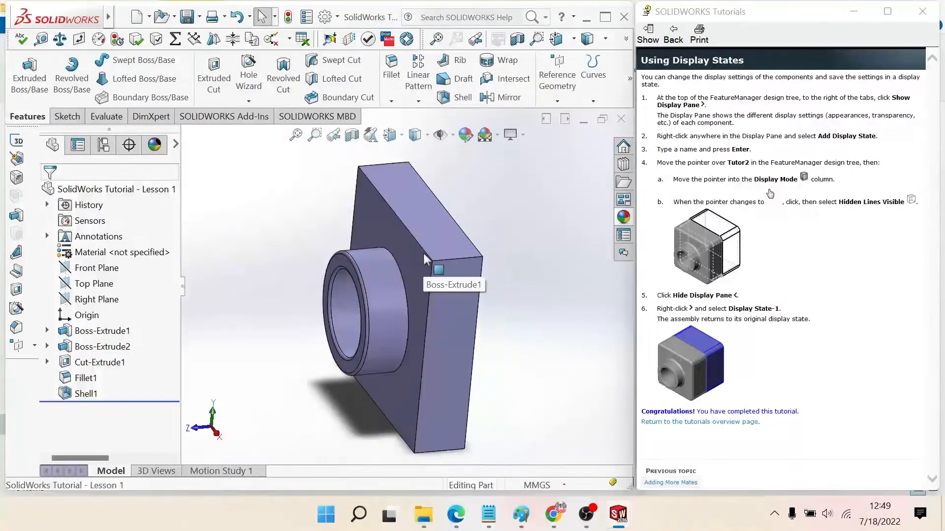
pyautogui.click(392, 69)
pyautogui.click(458, 259)
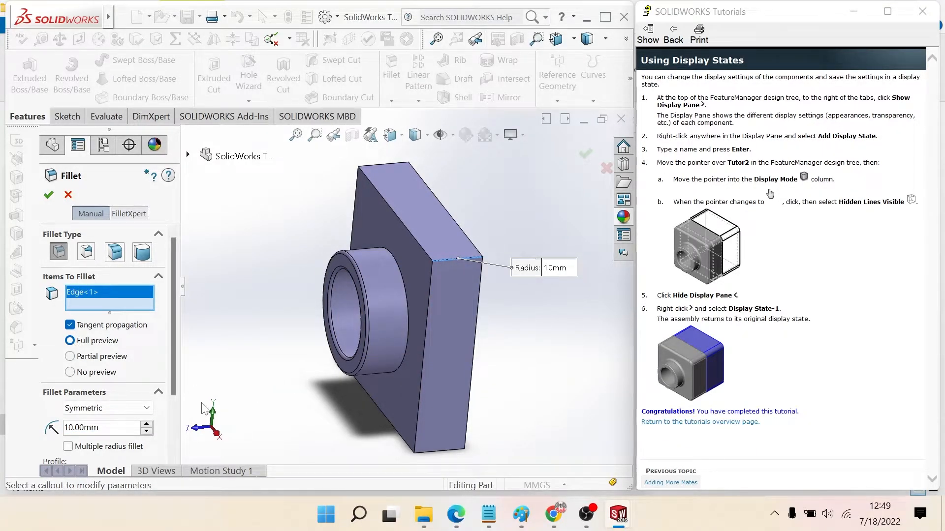
pyautogui.click(48, 195)
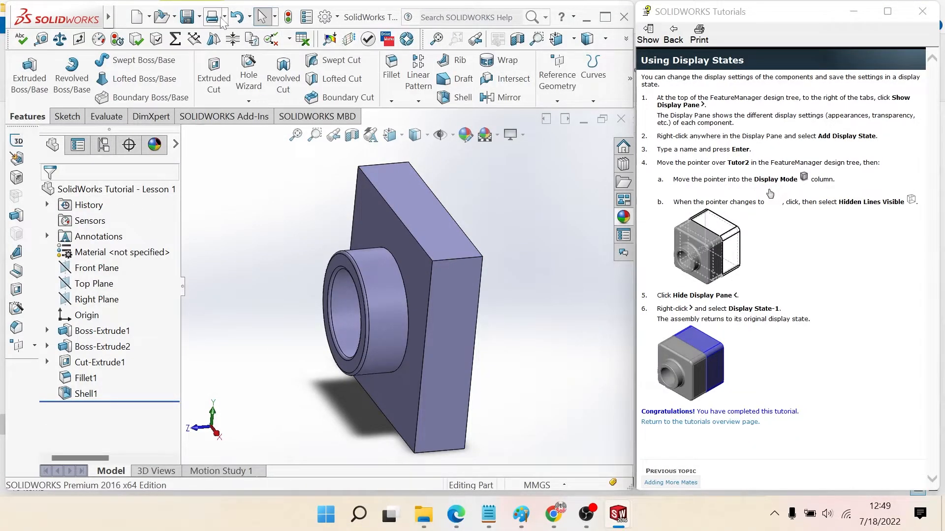
# Undo the deletion of Fillet2 and inspect the part's rounded edges from the front and the hollow back
pyautogui.click(236, 19)
pyautogui.scroll(-3, 446, 312)
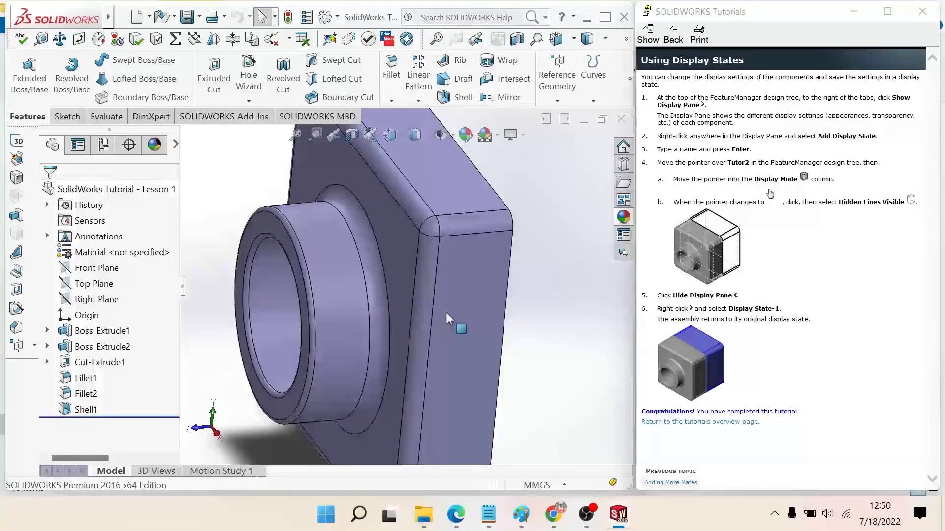
pyautogui.scroll(3, 447, 317)
pyautogui.moveTo(447, 317); pyautogui.dragTo(337, 300, button='middle')
pyautogui.moveTo(363, 303); pyautogui.dragTo(414, 307, button='middle')
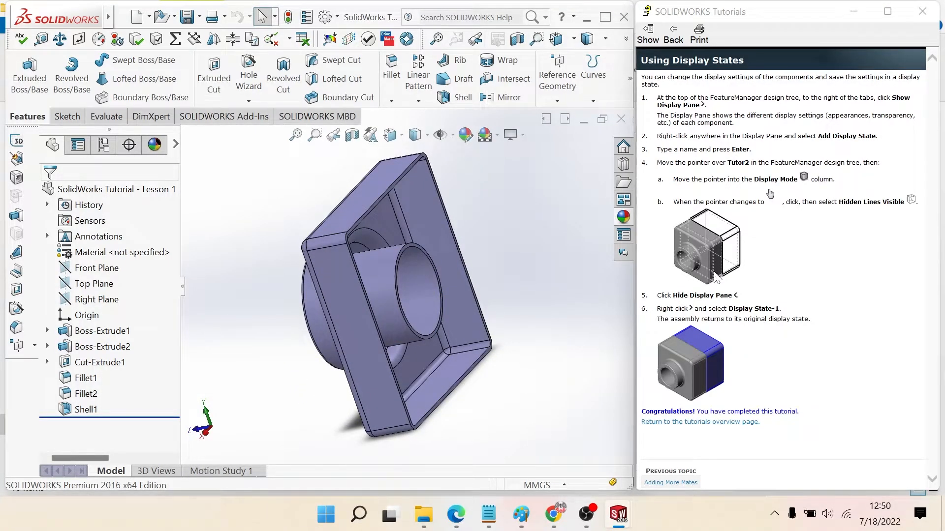
pyautogui.moveTo(329, 269); pyautogui.dragTo(392, 273, button='middle')
pyautogui.scroll(-3, 430, 268)
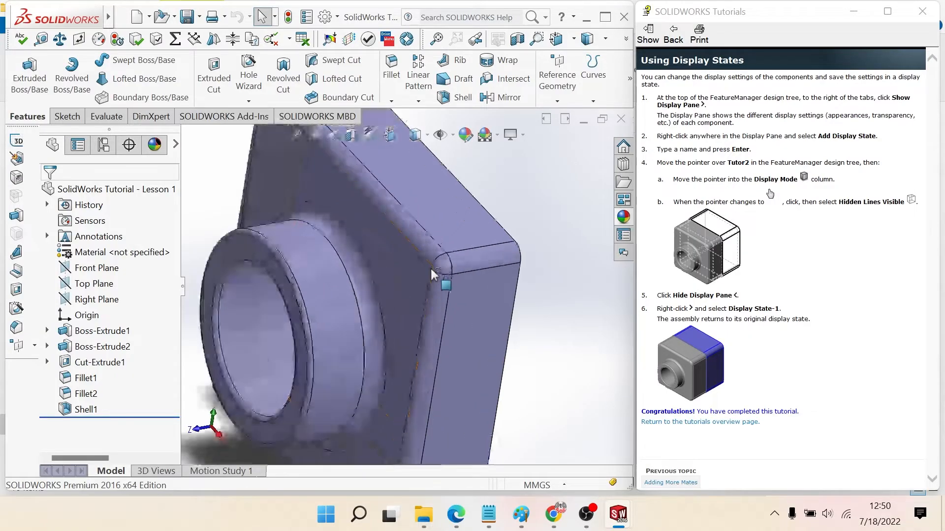
pyautogui.scroll(-2, 430, 267)
pyautogui.click(480, 266)
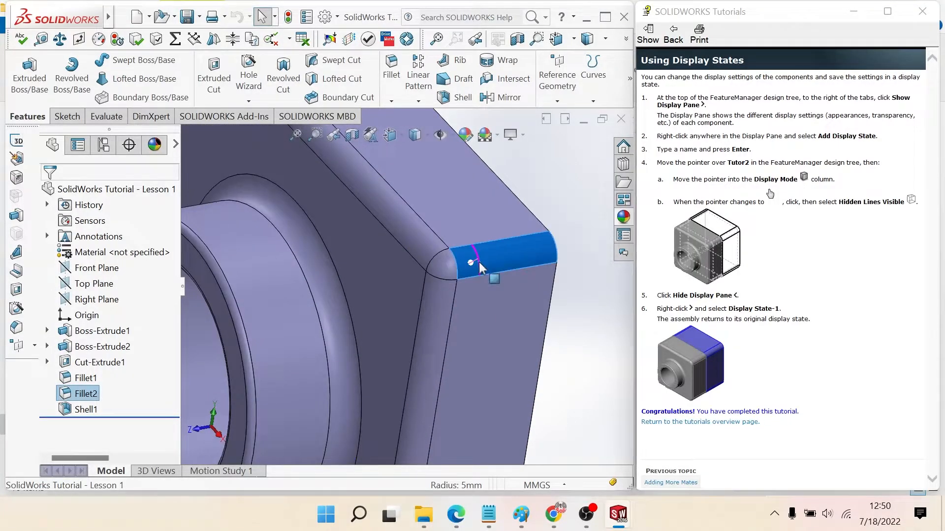
pyautogui.rightClick(480, 265)
pyautogui.click(491, 93)
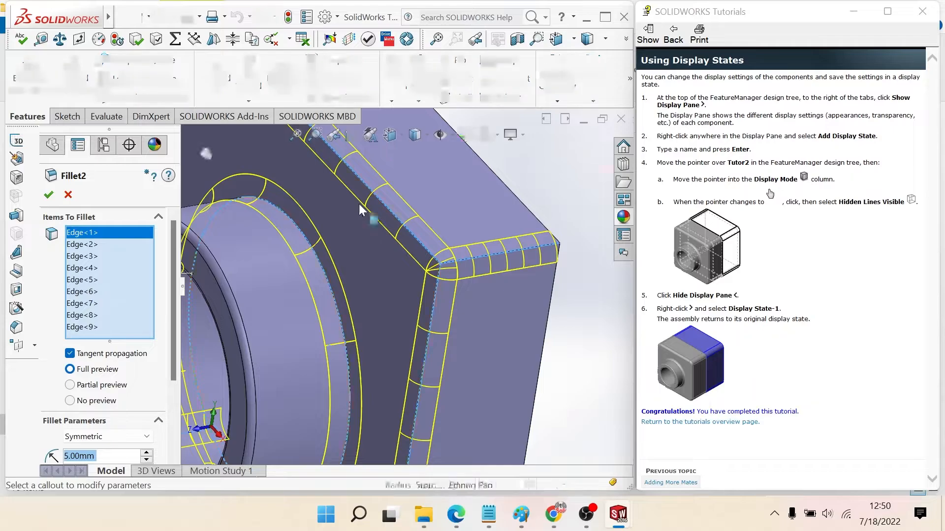
pyautogui.scroll(-2, 83, 391)
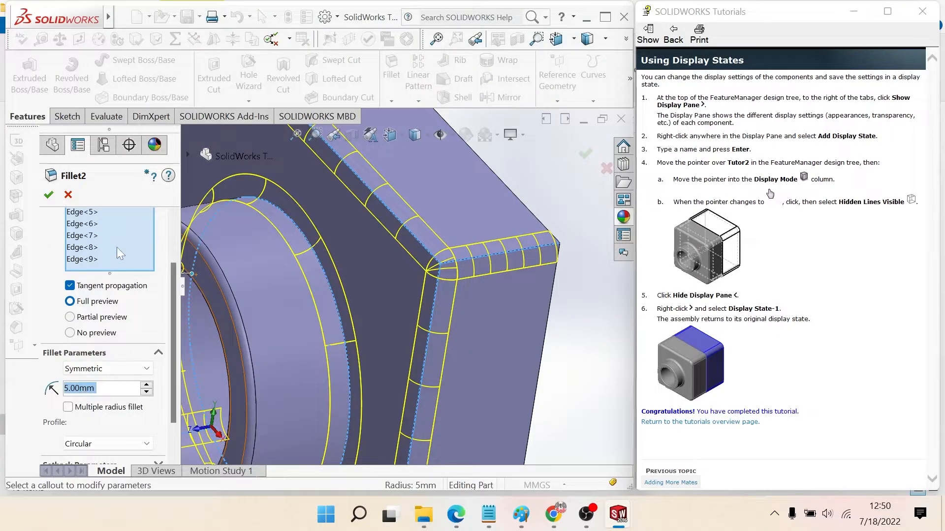
pyautogui.click(69, 196)
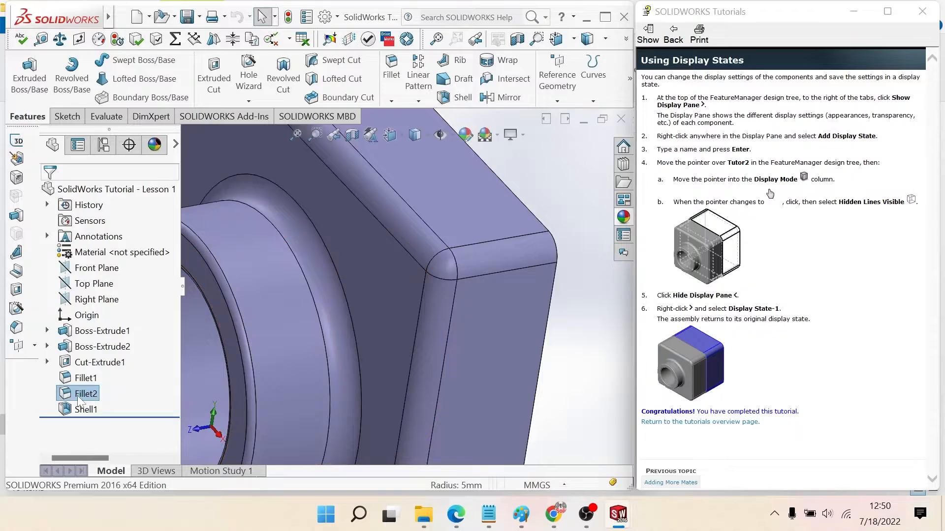
# Edit the Fillet2 feature and remove Edge<7> and Edge<8>, the base's two lower corner edges, from its items to fillet
pyautogui.rightClick(79, 400)
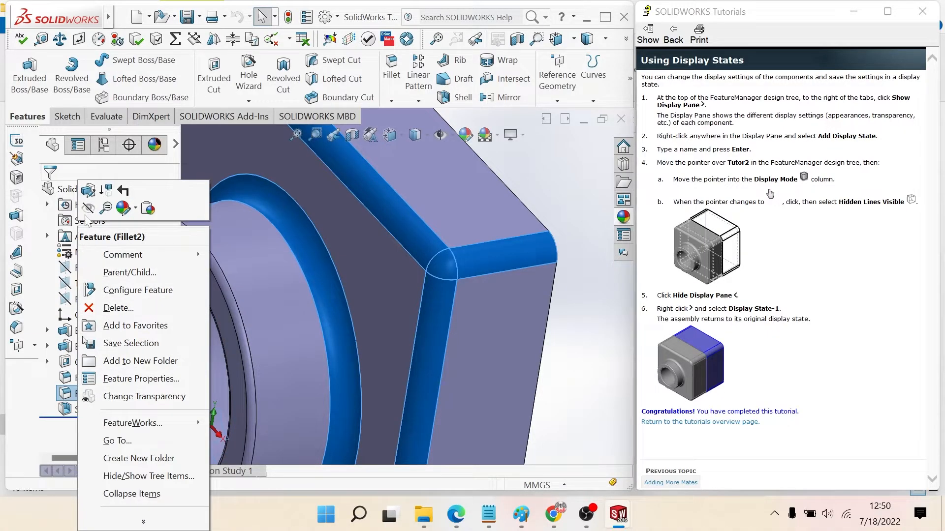
pyautogui.click(87, 190)
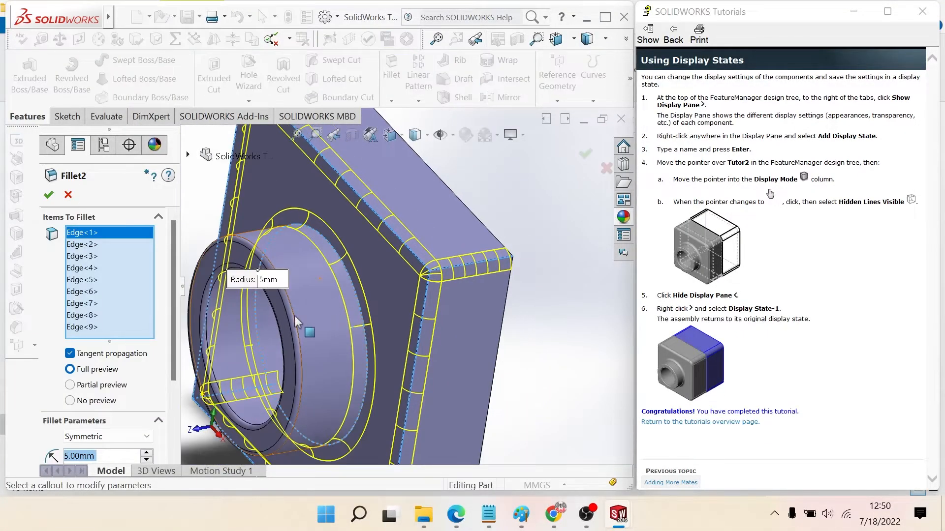
pyautogui.press('f')
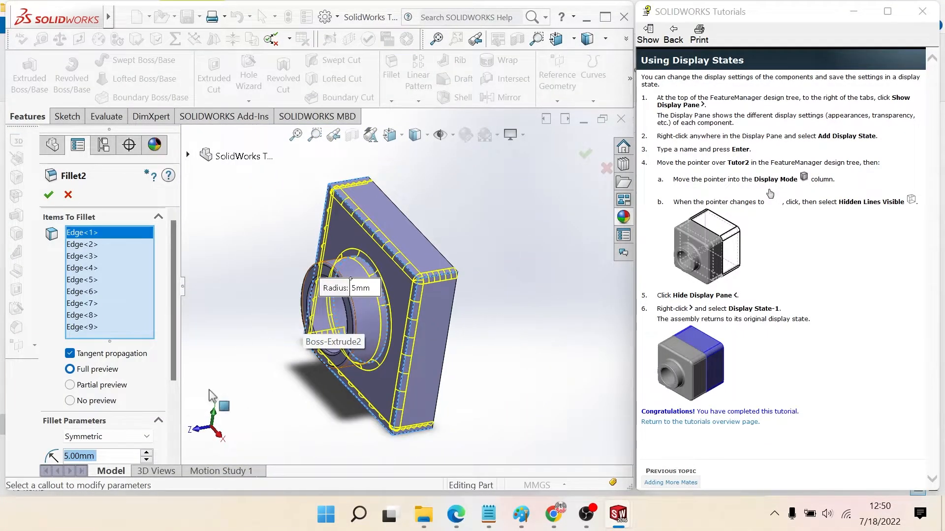
pyautogui.click(89, 268)
pyautogui.click(82, 234)
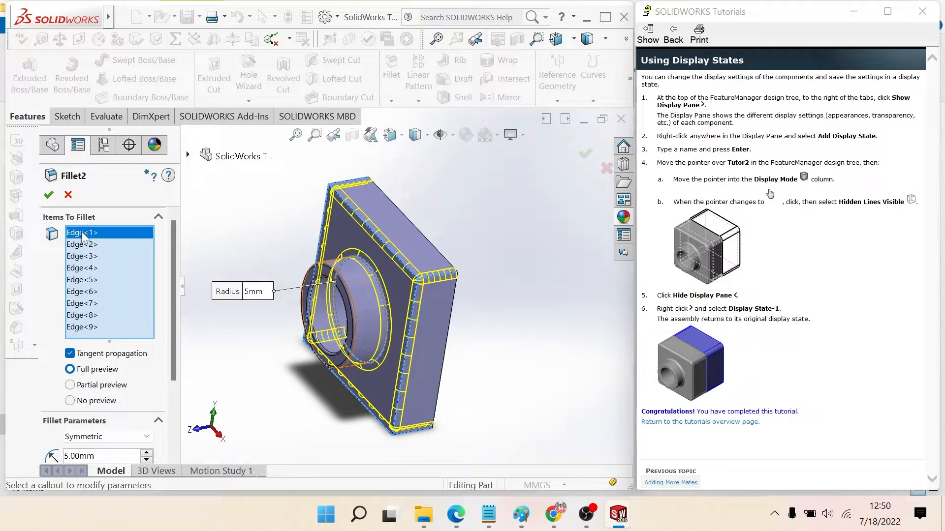
pyautogui.click(88, 327)
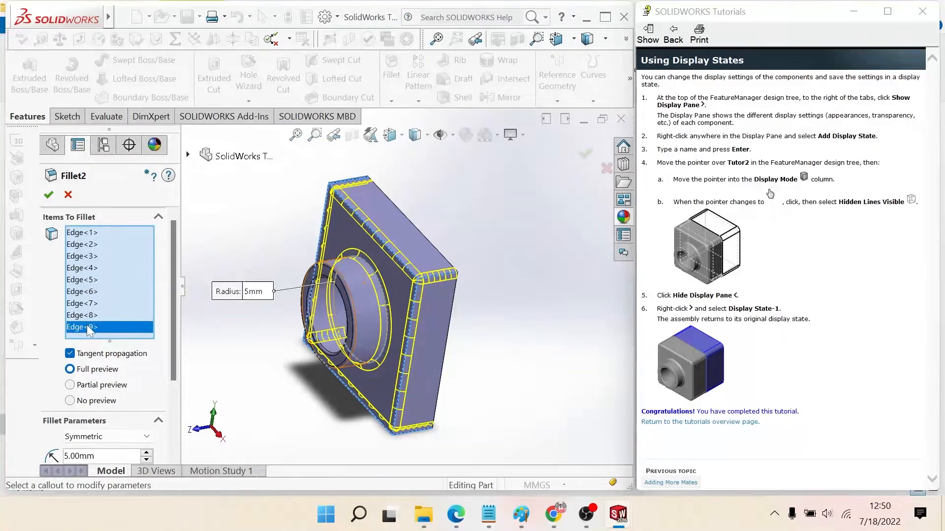
pyautogui.click(90, 302)
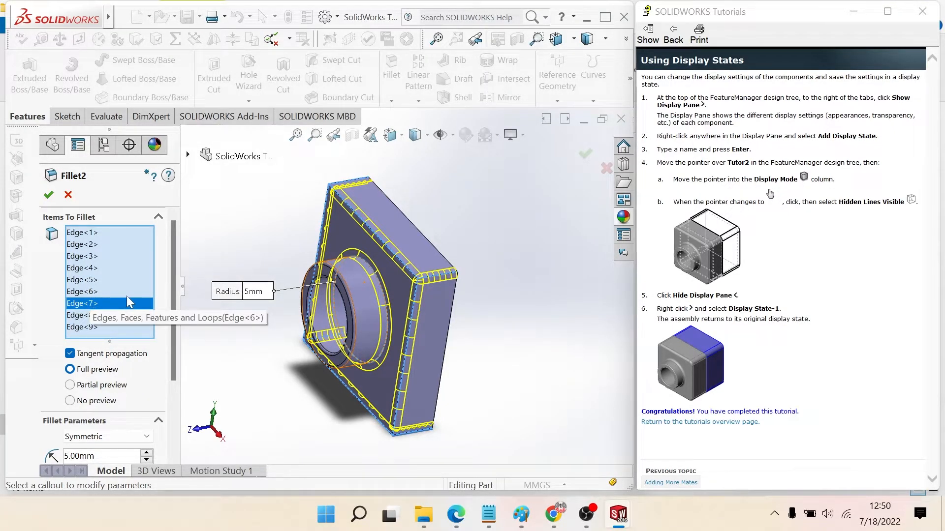
pyautogui.press('Delete')
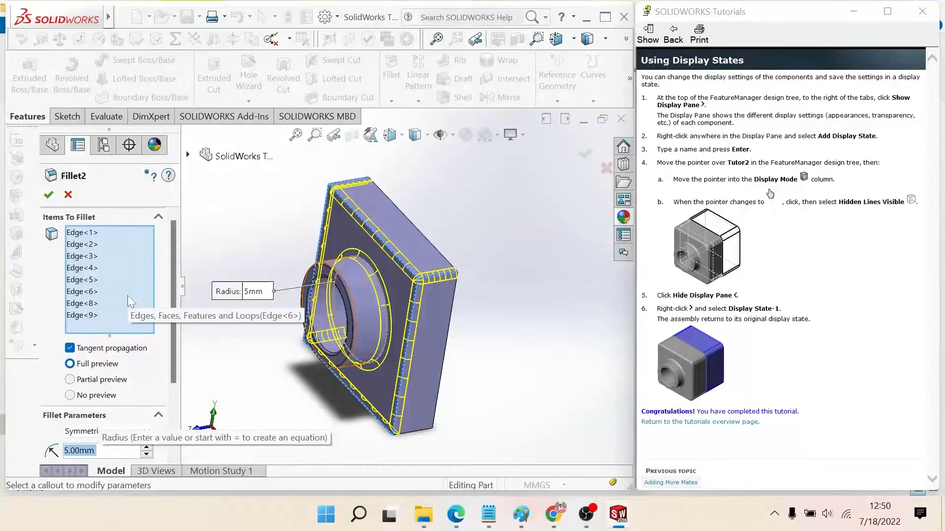
pyautogui.click(89, 303)
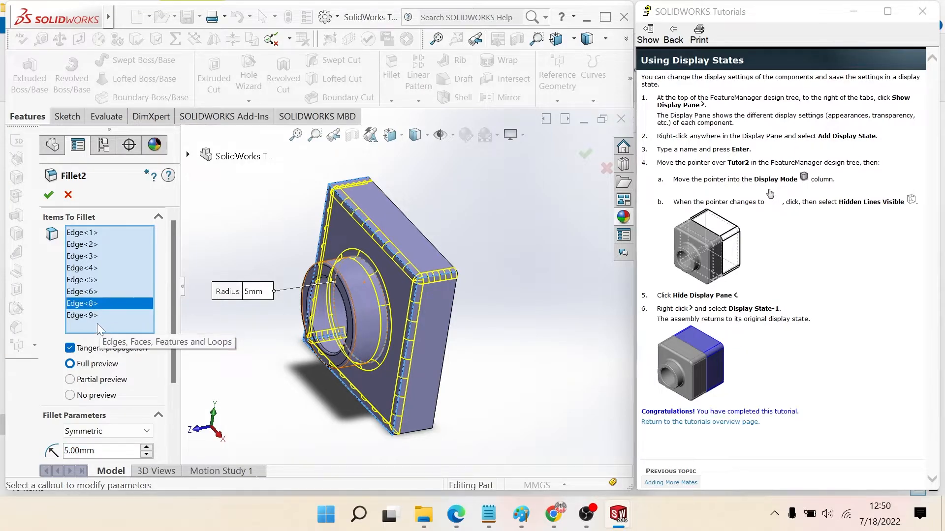
pyautogui.press('Delete')
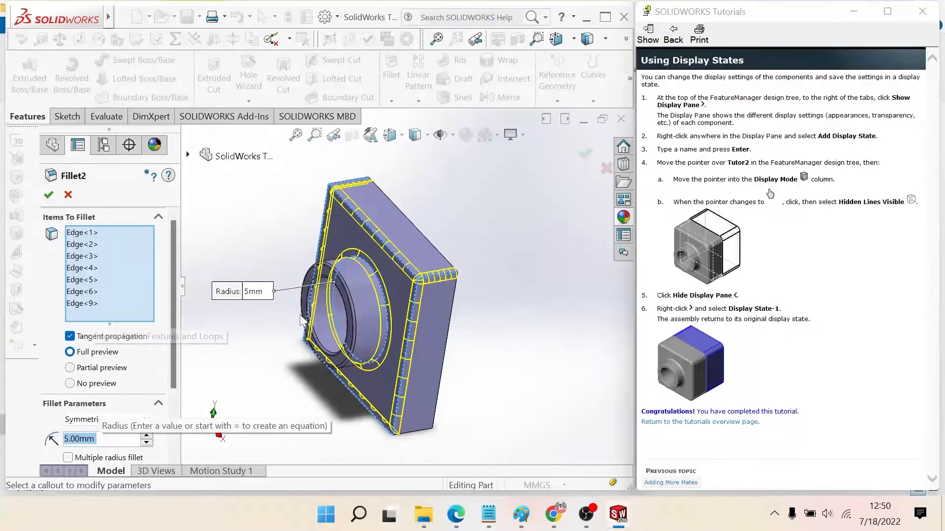
# Remove Edge<9>, Edge<5> and Edge<3> from the items to fillet of Fillet2
pyautogui.moveTo(302, 321); pyautogui.dragTo(329, 329, button='middle')
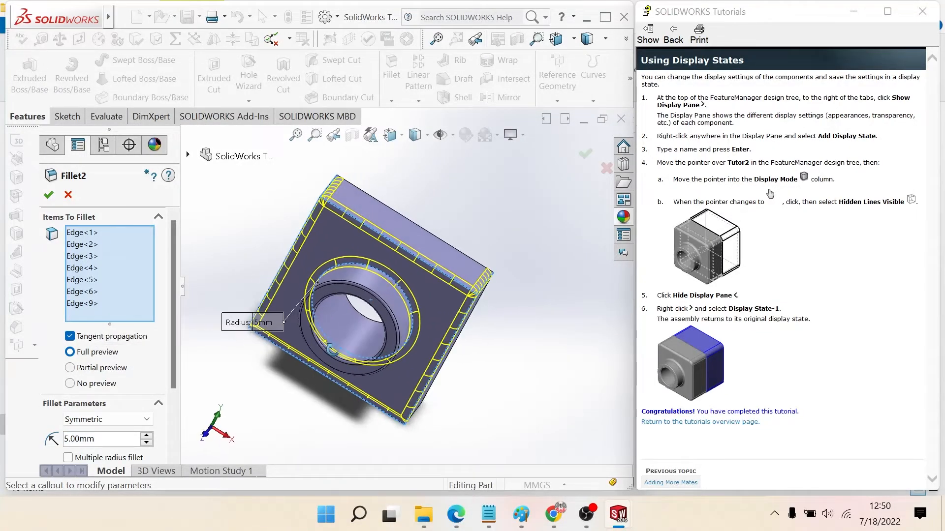
pyautogui.click(91, 302)
pyautogui.press('Delete')
pyautogui.click(92, 292)
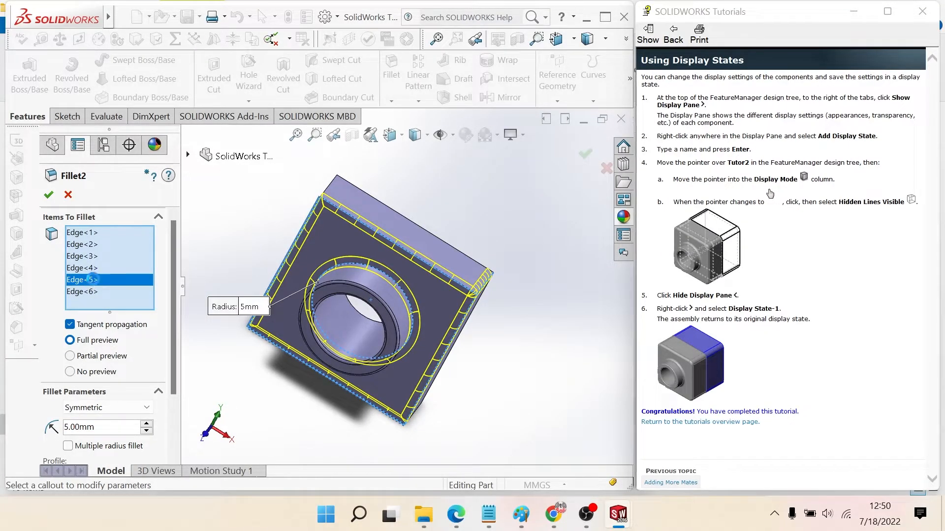
pyautogui.press('Delete')
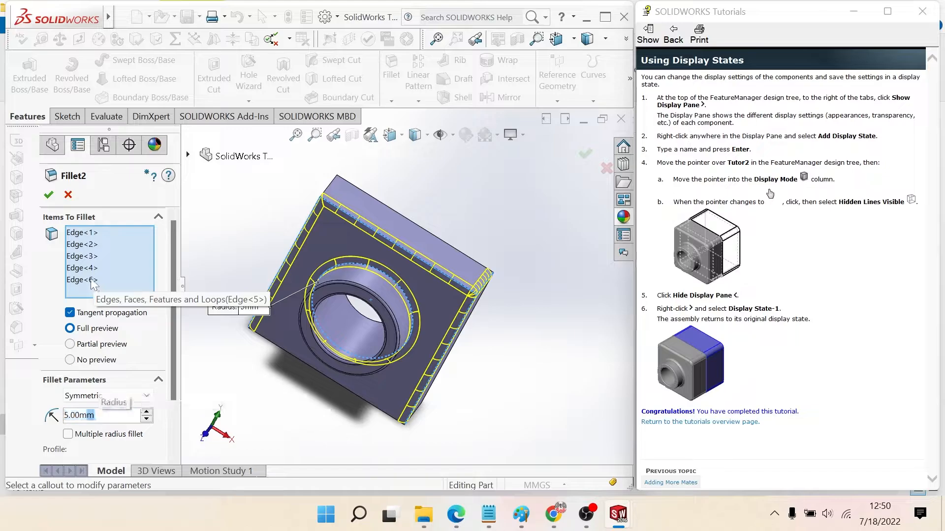
pyautogui.click(89, 269)
pyautogui.click(85, 256)
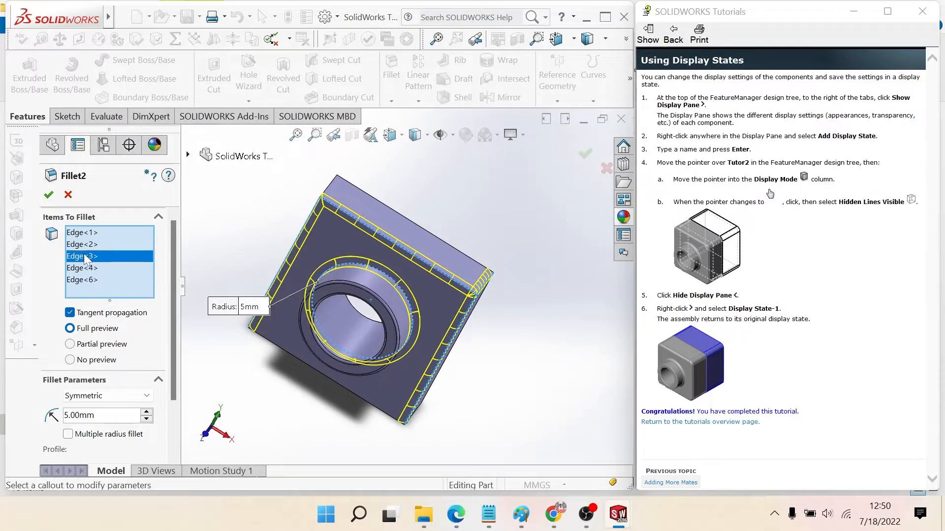
pyautogui.press('Delete')
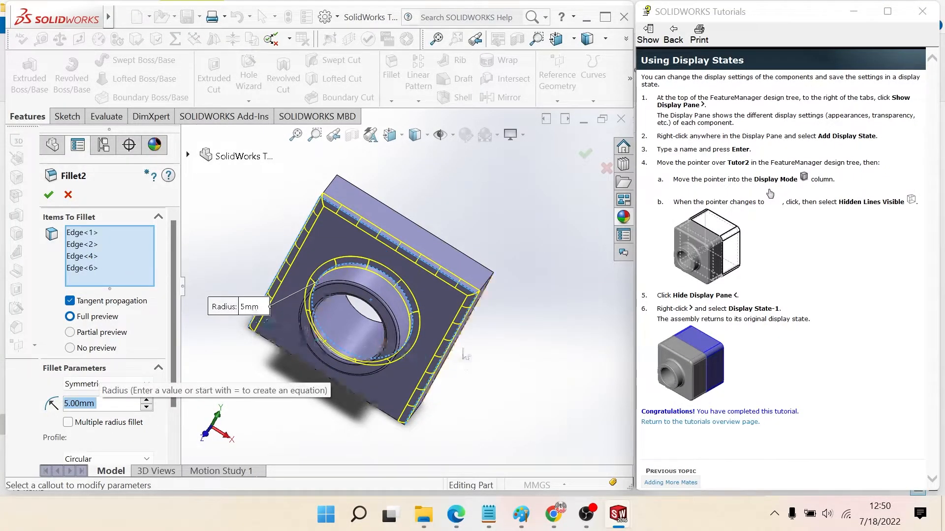
# Add the square base's lower front edge back to Fillet2 and accept the edited feature
pyautogui.moveTo(468, 354); pyautogui.dragTo(486, 287, button='middle')
pyautogui.scroll(-5, 393, 379)
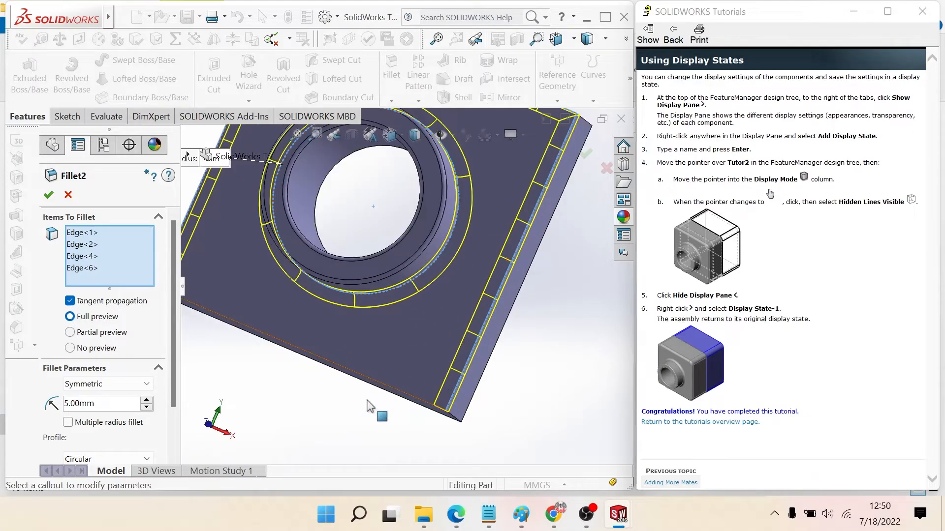
pyautogui.scroll(1, 364, 391)
pyautogui.click(361, 365)
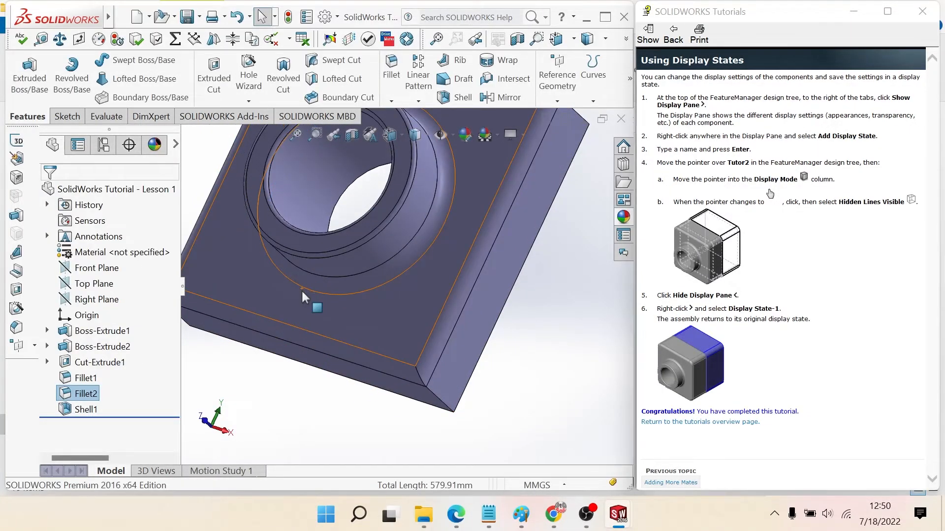
# Try to fillet an upper short corner edge of the shelled square base with a 10 mm radius, and cancel the command
pyautogui.scroll(3, 369, 332)
pyautogui.moveTo(369, 332); pyautogui.dragTo(374, 222, button='middle')
pyautogui.scroll(-4, 362, 217)
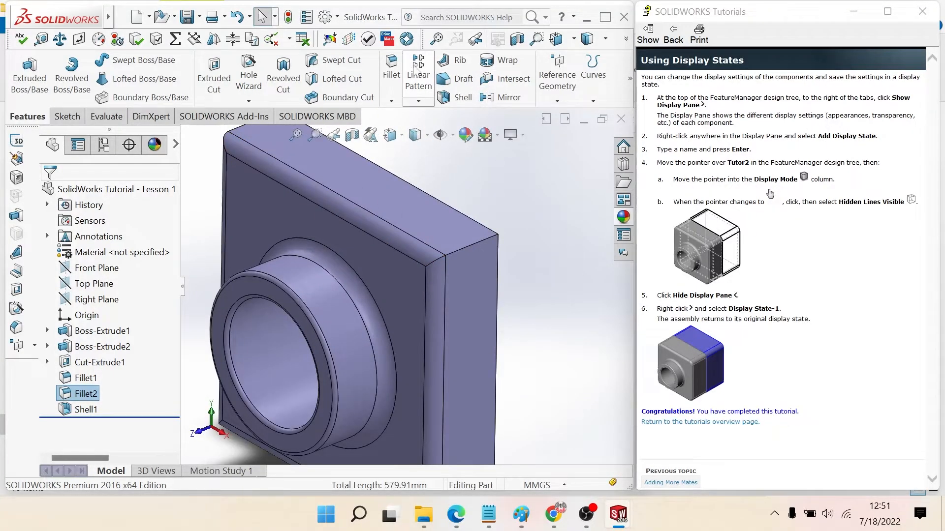
pyautogui.click(391, 67)
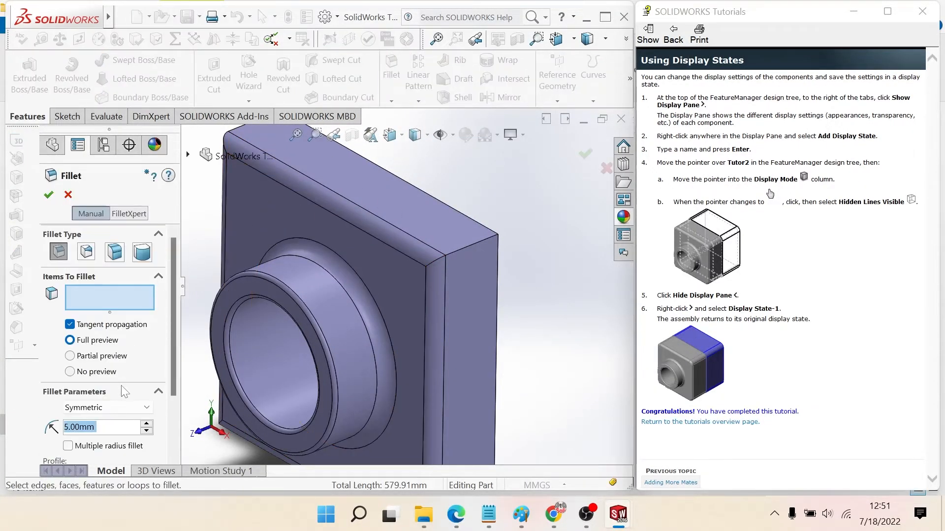
pyautogui.click(450, 254)
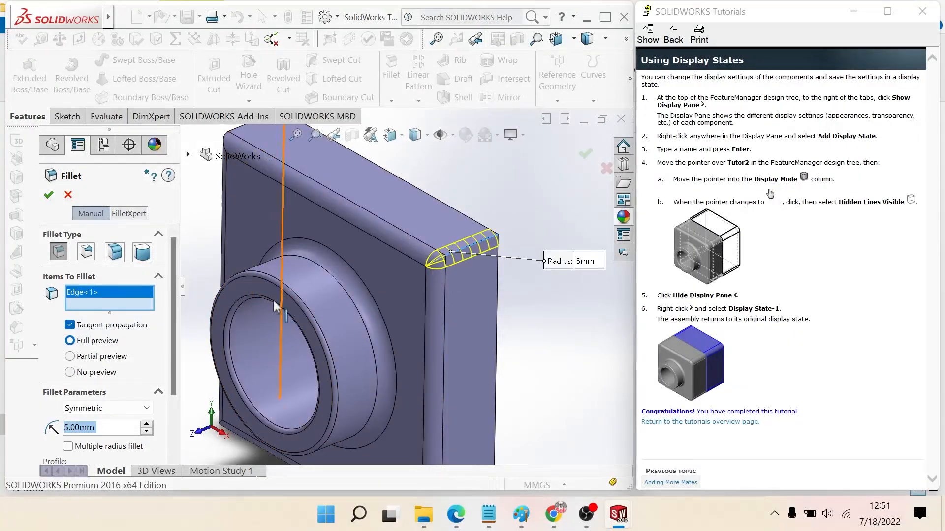
pyautogui.write('10')
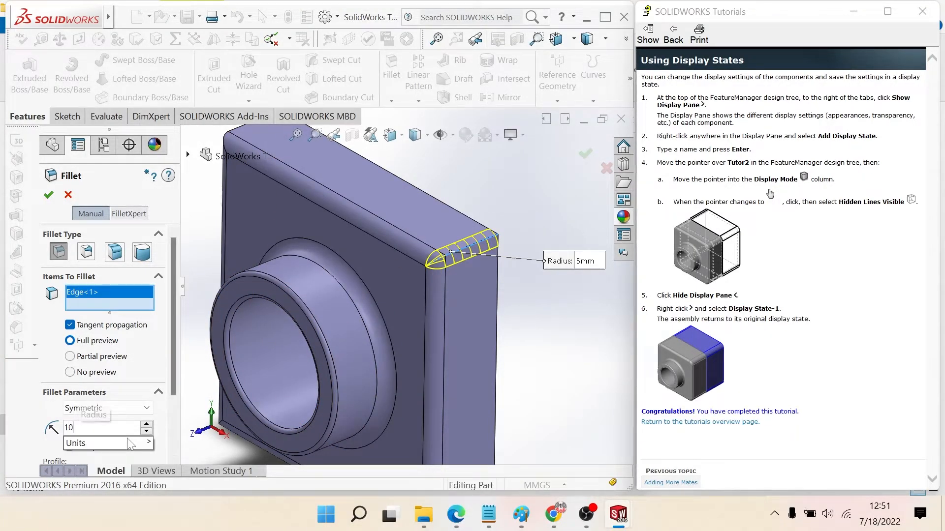
pyautogui.press('Return')
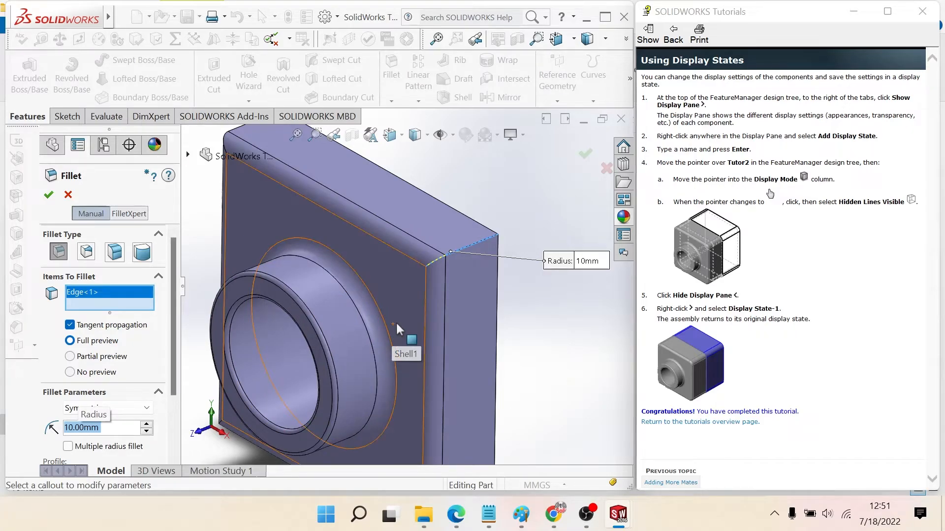
pyautogui.scroll(-2, 459, 277)
pyautogui.moveTo(440, 231); pyautogui.dragTo(345, 235, button='middle')
pyautogui.click(68, 195)
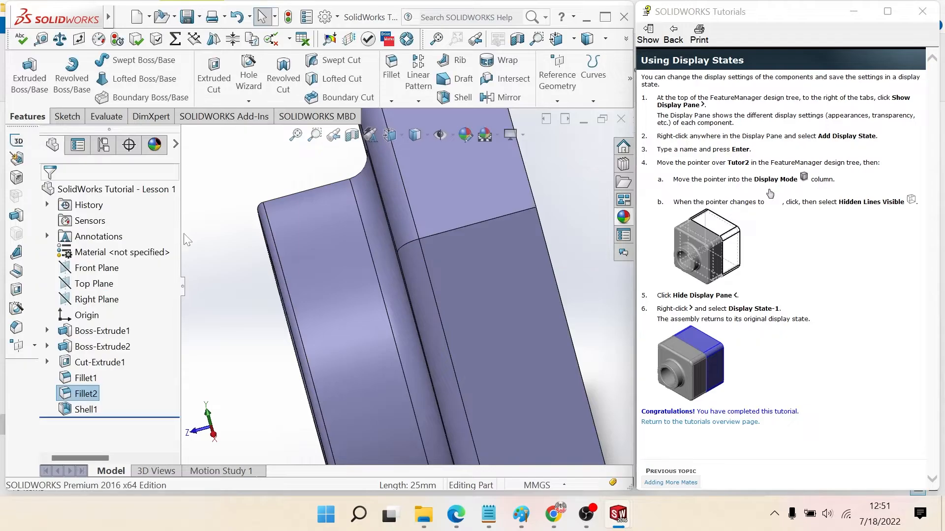
# Delete the Shell1 feature from the part
pyautogui.click(84, 409)
pyautogui.rightClick(85, 409)
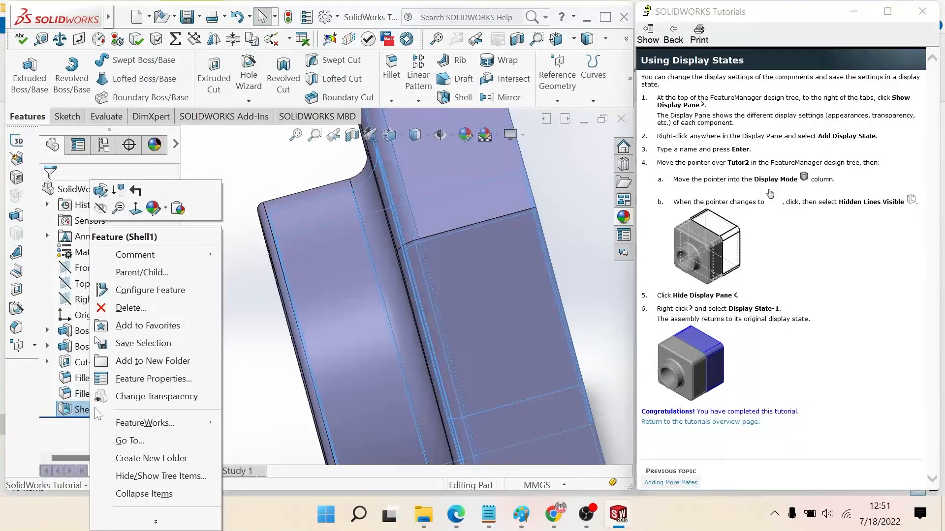
pyautogui.click(129, 308)
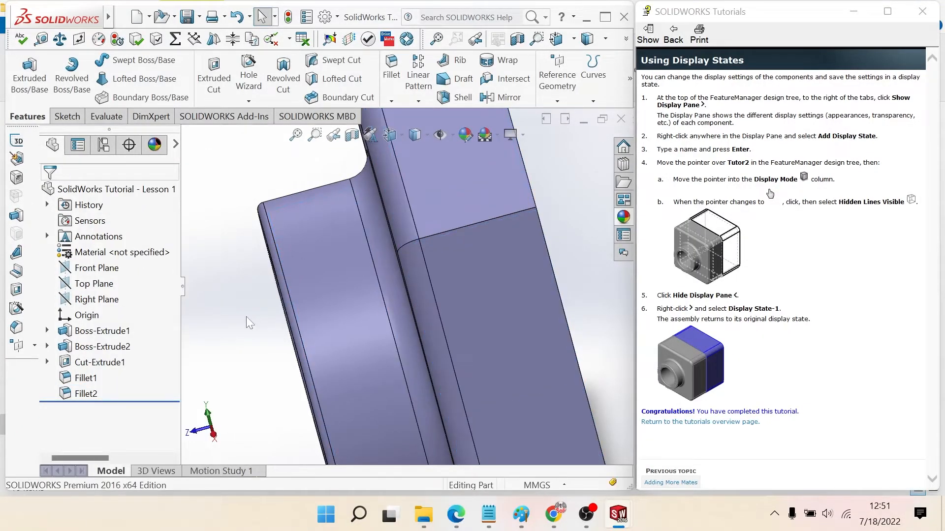
# Fillet the four short corner edges of the square base with a 10 mm radius
pyautogui.scroll(3, 246, 288)
pyautogui.moveTo(256, 280); pyautogui.dragTo(290, 273, button='middle')
pyautogui.scroll(3, 290, 273)
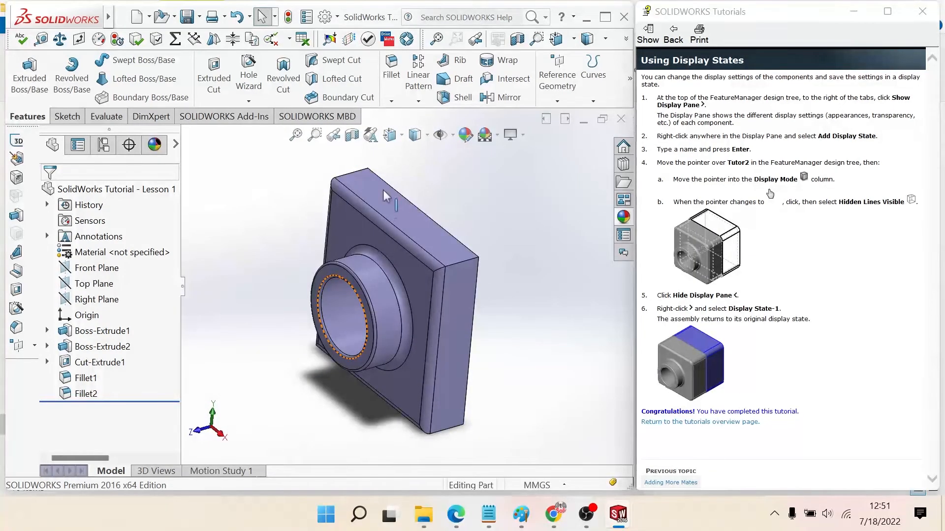
pyautogui.click(392, 69)
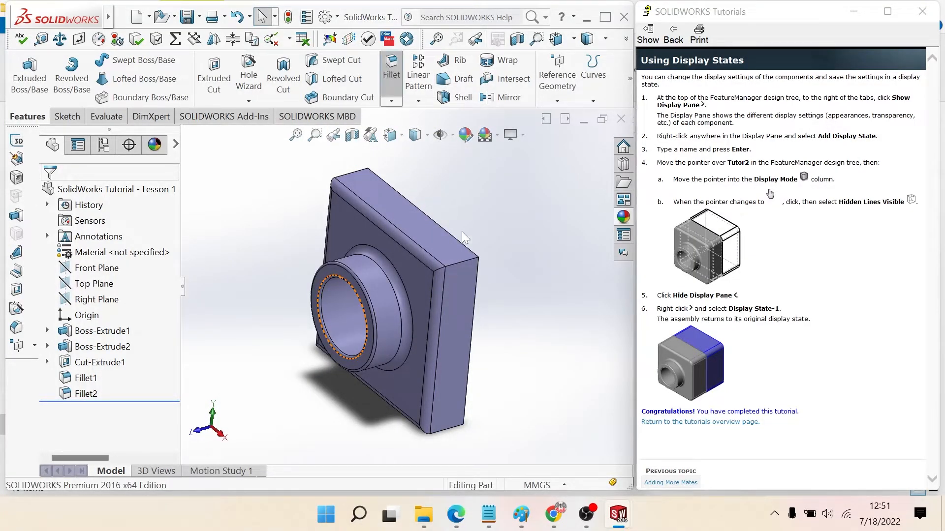
pyautogui.click(457, 269)
pyautogui.moveTo(458, 270); pyautogui.dragTo(316, 320, button='middle')
pyautogui.click(373, 200)
pyautogui.scroll(-5, 316, 323)
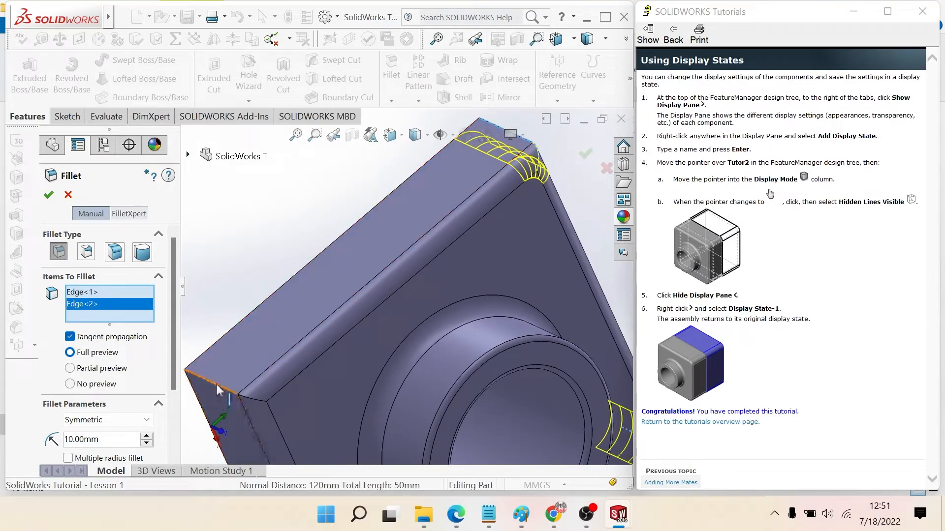
pyautogui.click(219, 390)
pyautogui.scroll(5, 256, 312)
pyautogui.moveTo(269, 319); pyautogui.dragTo(470, 465, button='middle')
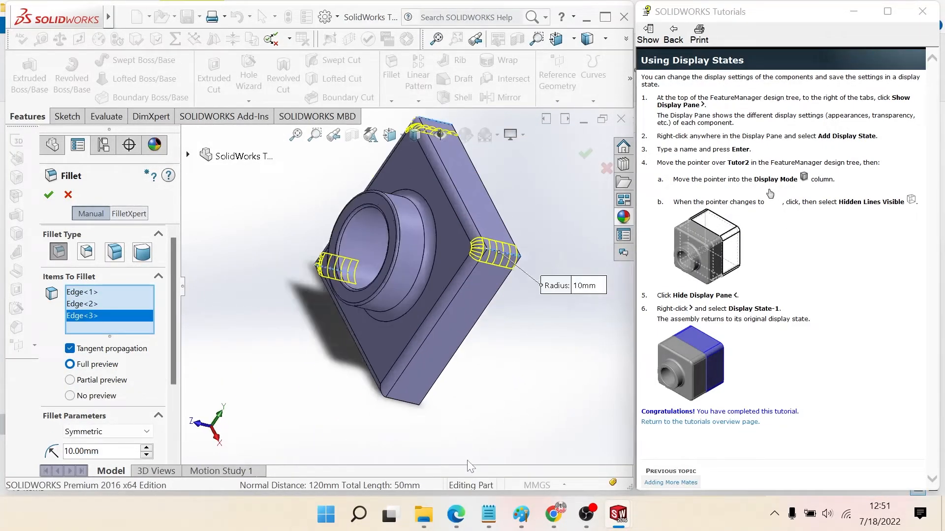
pyautogui.moveTo(418, 377); pyautogui.dragTo(402, 349, button='middle')
pyautogui.scroll(-4, 400, 367)
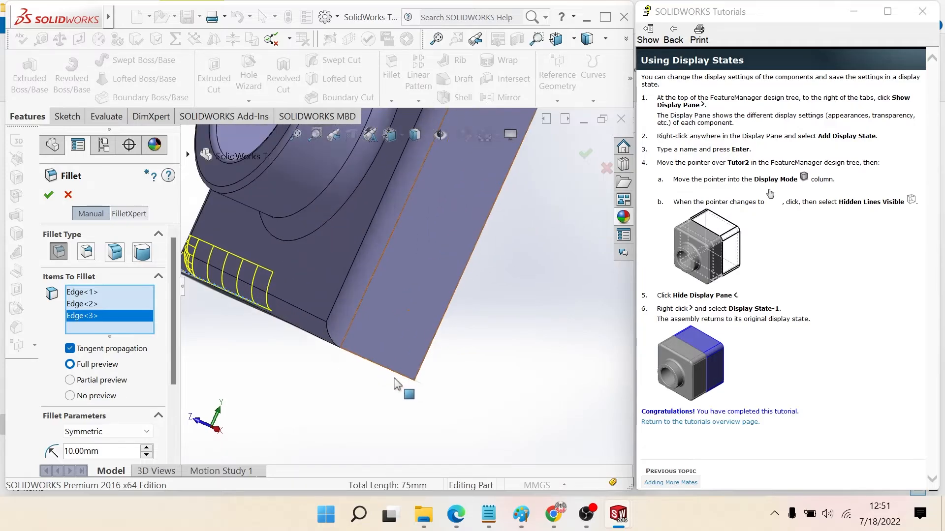
pyautogui.click(373, 364)
pyautogui.scroll(5, 360, 381)
pyautogui.moveTo(361, 384); pyautogui.dragTo(366, 388, button='middle')
pyautogui.click(48, 196)
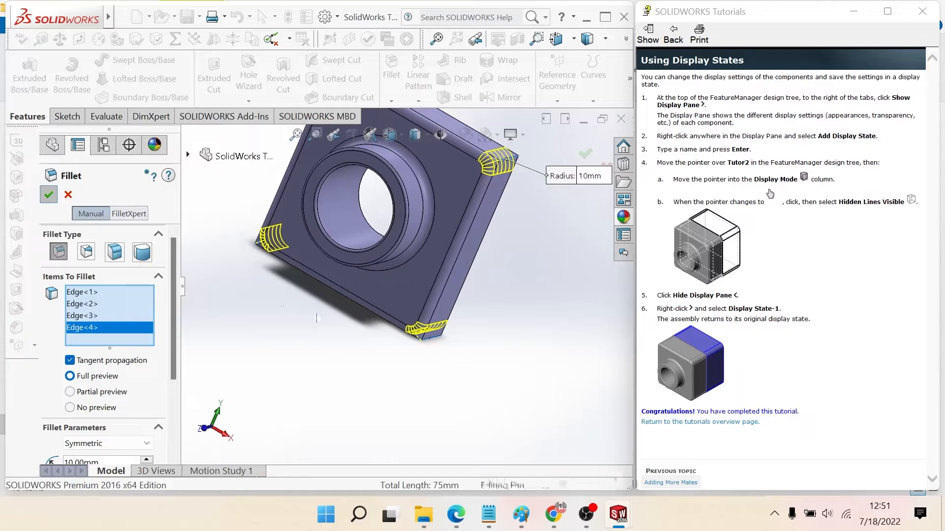
# Shell the part to a 2 mm wall thickness, removing the flat back face of the square base
pyautogui.scroll(3, 368, 353)
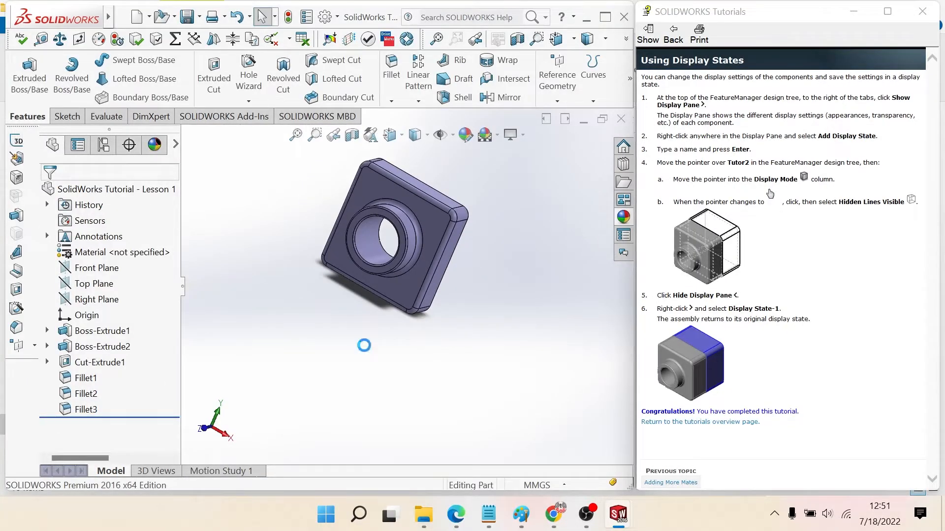
pyautogui.moveTo(354, 337); pyautogui.dragTo(288, 326, button='middle')
pyautogui.scroll(-2, 429, 314)
pyautogui.moveTo(429, 314); pyautogui.dragTo(353, 254, button='middle')
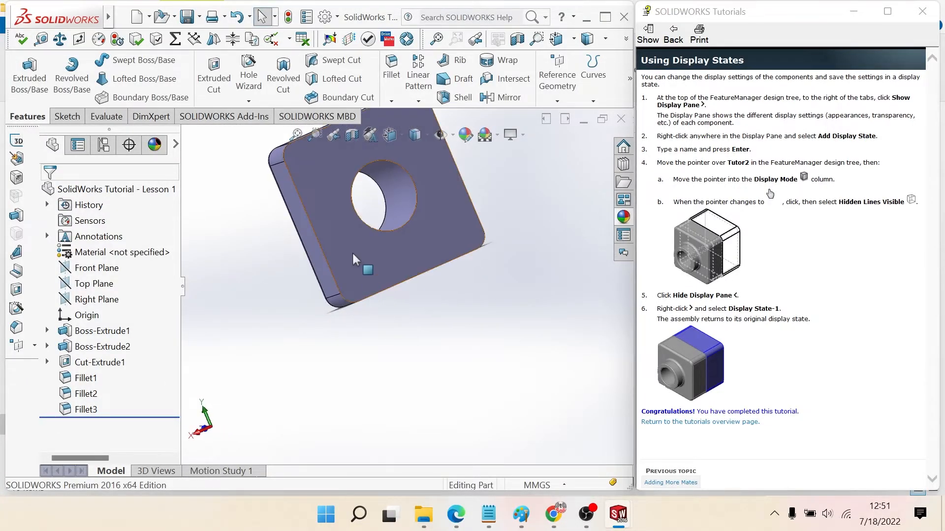
pyautogui.click(352, 252)
pyautogui.click(456, 97)
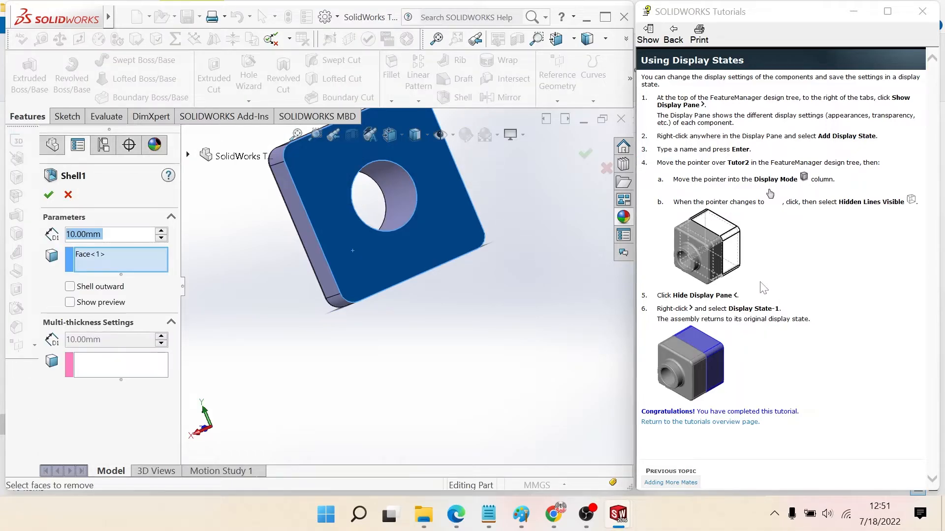
pyautogui.write('2')
pyautogui.press('Return')
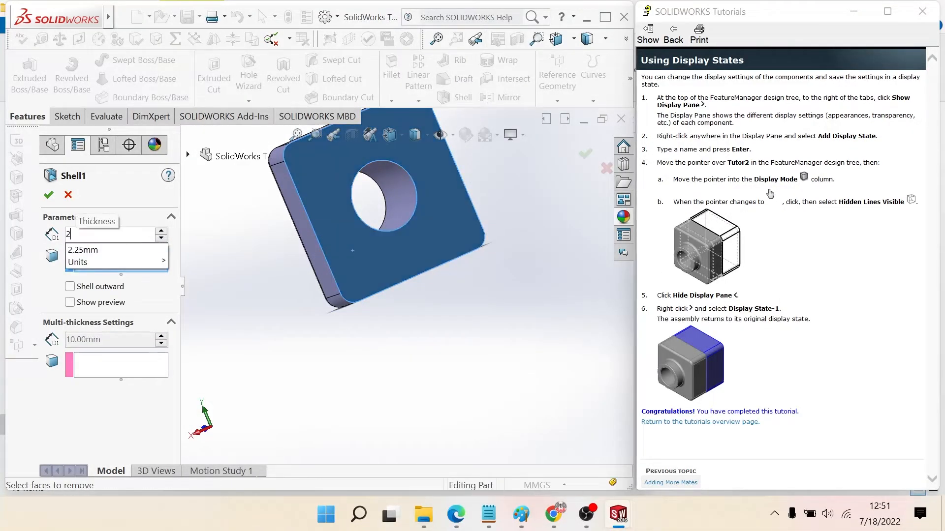
pyautogui.click(48, 194)
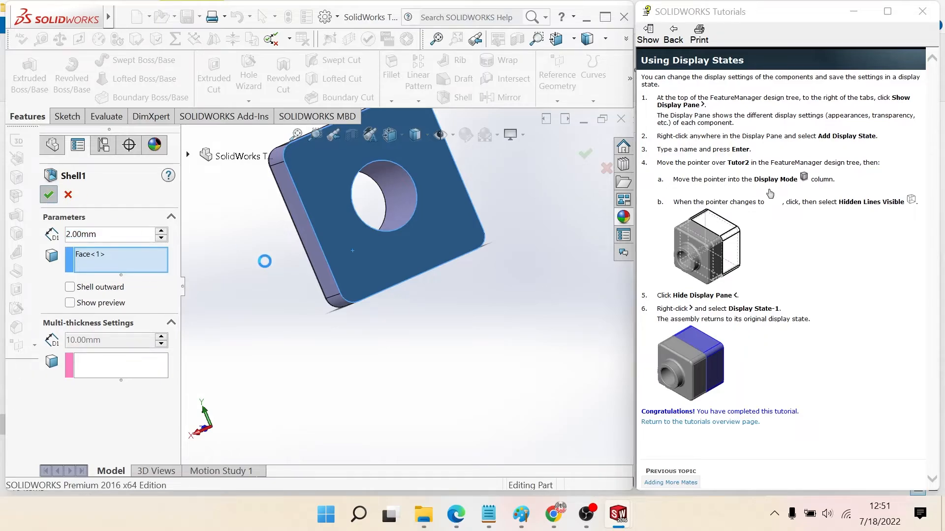
pyautogui.scroll(4, 293, 293)
pyautogui.moveTo(294, 294); pyautogui.dragTo(331, 287, button='middle')
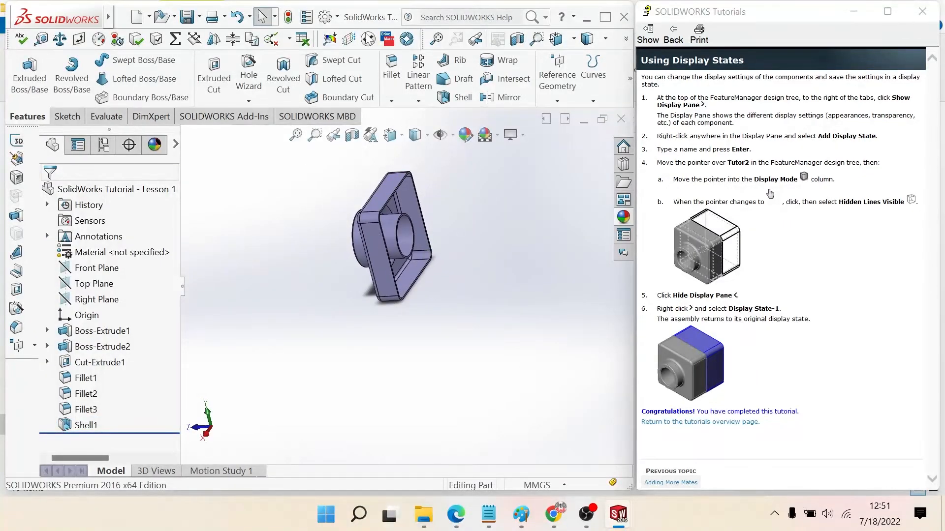
# Return from the part to the Assem1 assembly, maximize its window and check the updated corners of the mated box
pyautogui.click(583, 119)
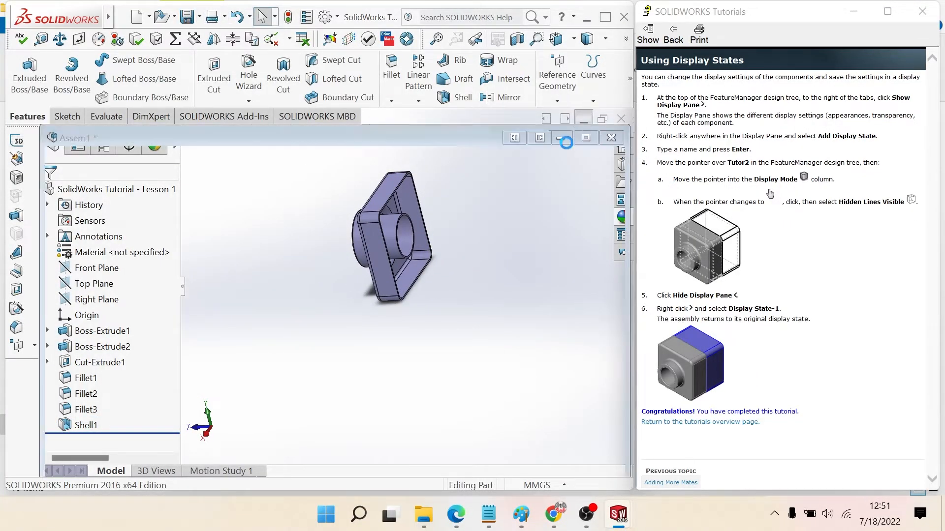
pyautogui.scroll(3, 412, 333)
pyautogui.scroll(4, 388, 433)
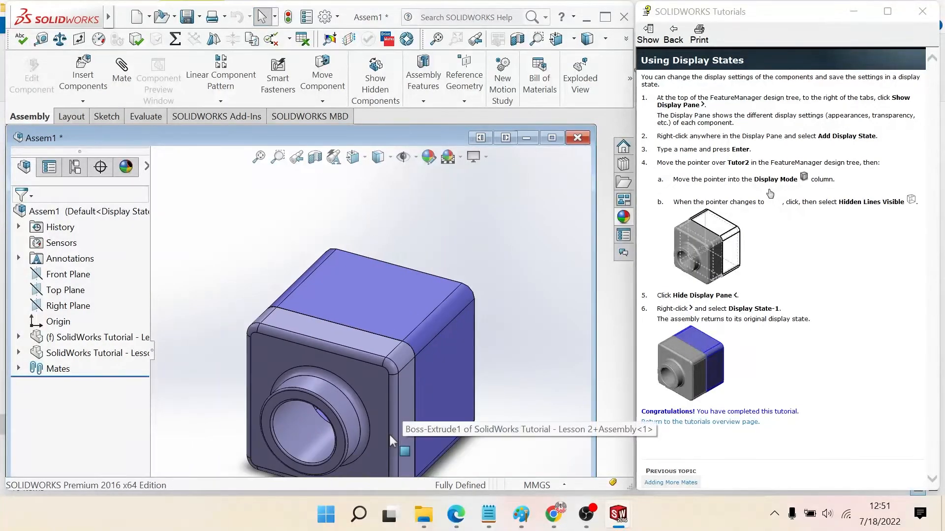
pyautogui.scroll(-3, 389, 433)
pyautogui.click(550, 137)
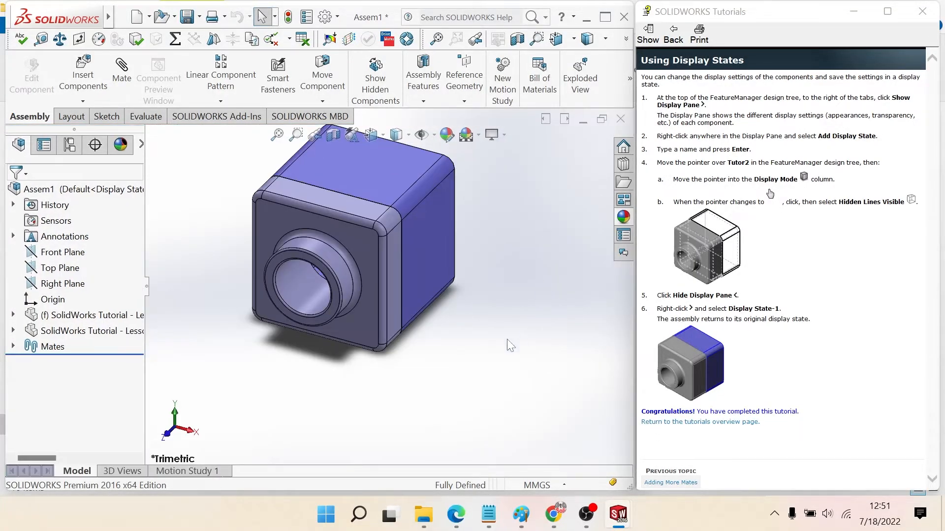
pyautogui.scroll(2, 473, 231)
pyautogui.scroll(-2, 407, 205)
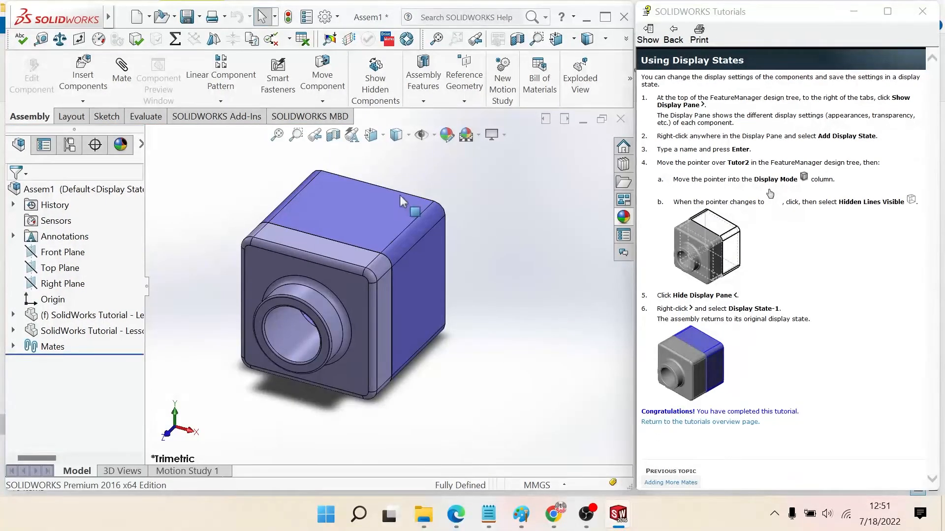
# Change the assembly's display style to Shaded without edges
pyautogui.click(406, 136)
pyautogui.click(397, 168)
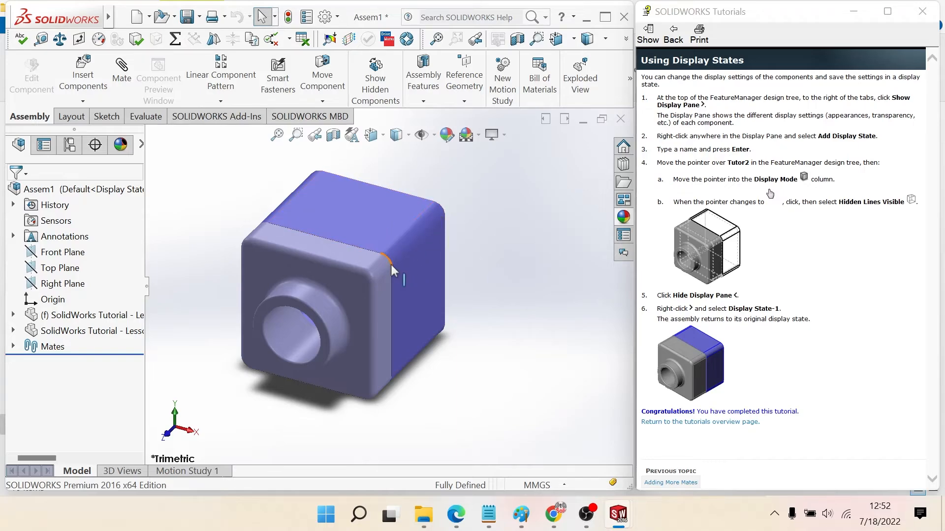
pyautogui.scroll(1, 288, 267)
pyautogui.scroll(-1, 233, 268)
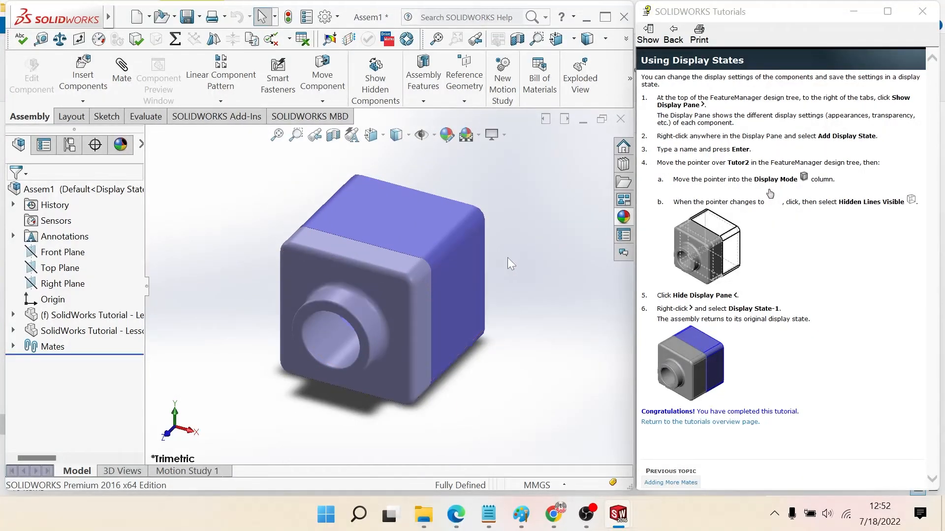